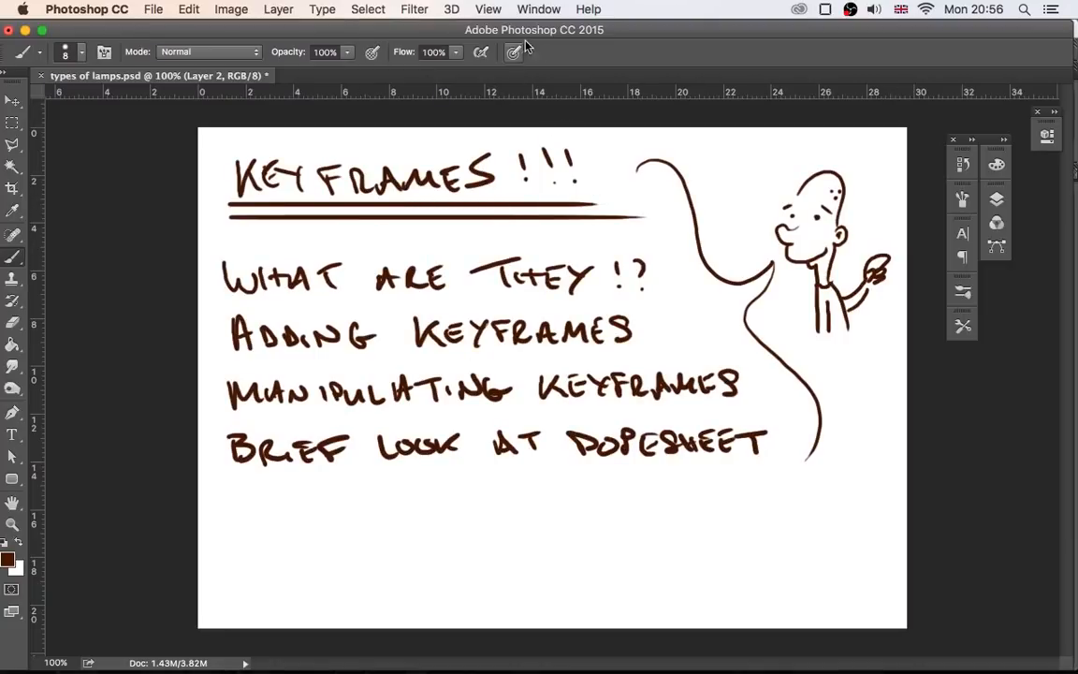
# Underline the four topic lines below the KEYFRAMES heading with brush strokes and circle the word BRIEF.
pyautogui.moveTo(531, 31); pyautogui.dragTo(535, 31)
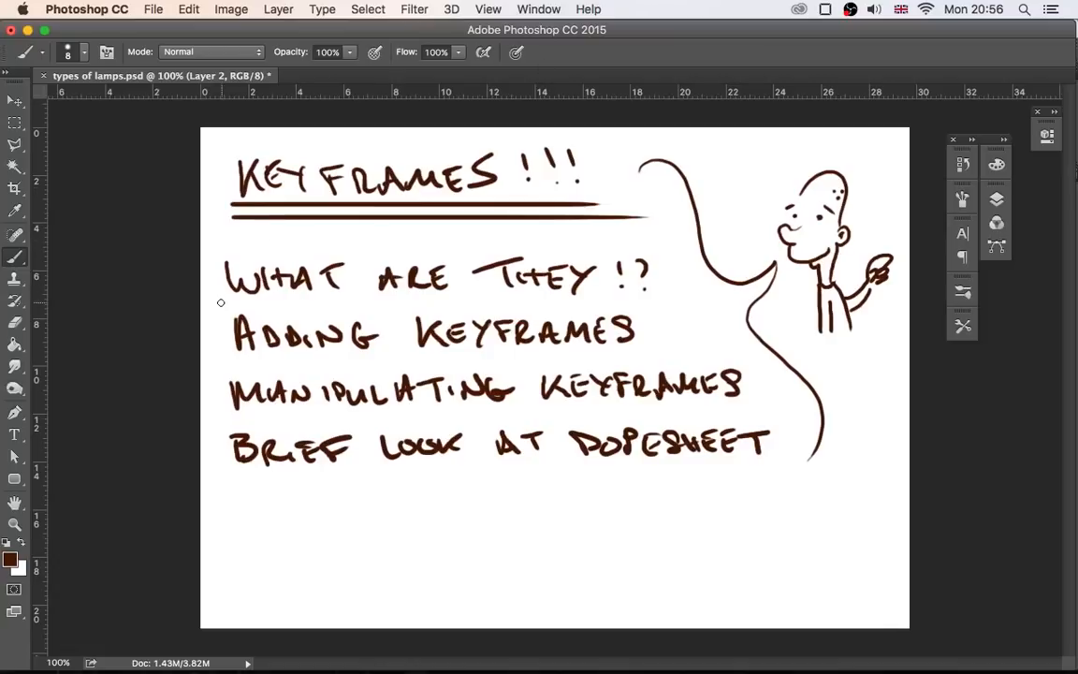
pyautogui.moveTo(222, 285)
pyautogui.mouseDown()
pyautogui.moveTo(219, 298)
pyautogui.moveTo(679, 296)
pyautogui.mouseUp()
pyautogui.press('super+z')
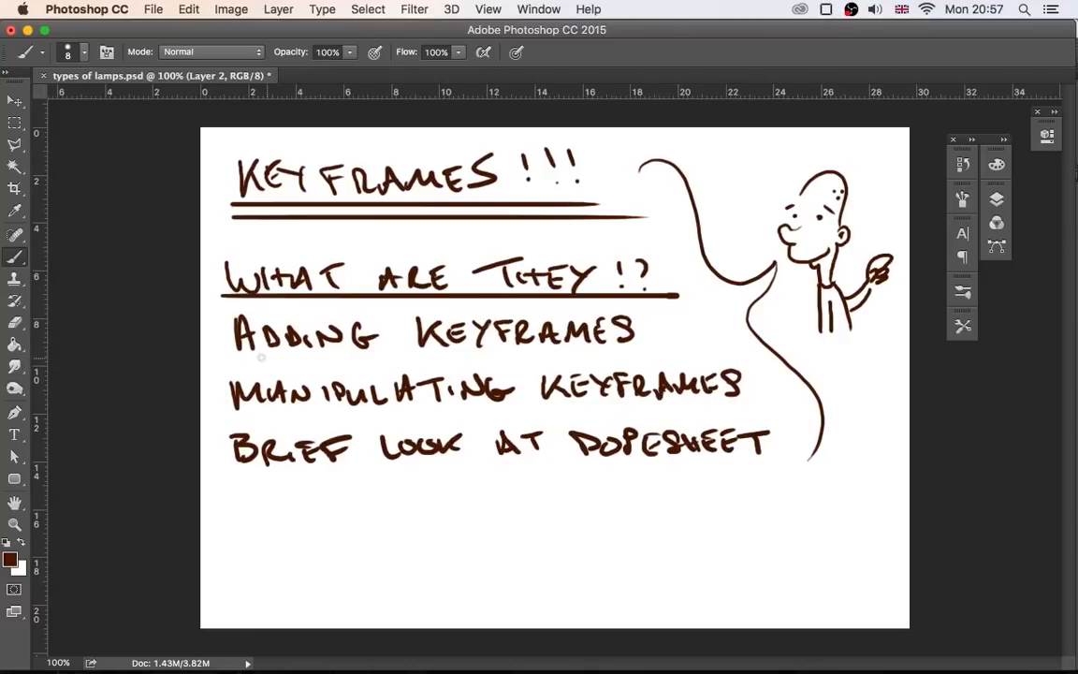
pyautogui.keyDown('shift'); pyautogui.moveTo(233, 355); pyautogui.dragTo(673, 356); pyautogui.keyUp('shift')
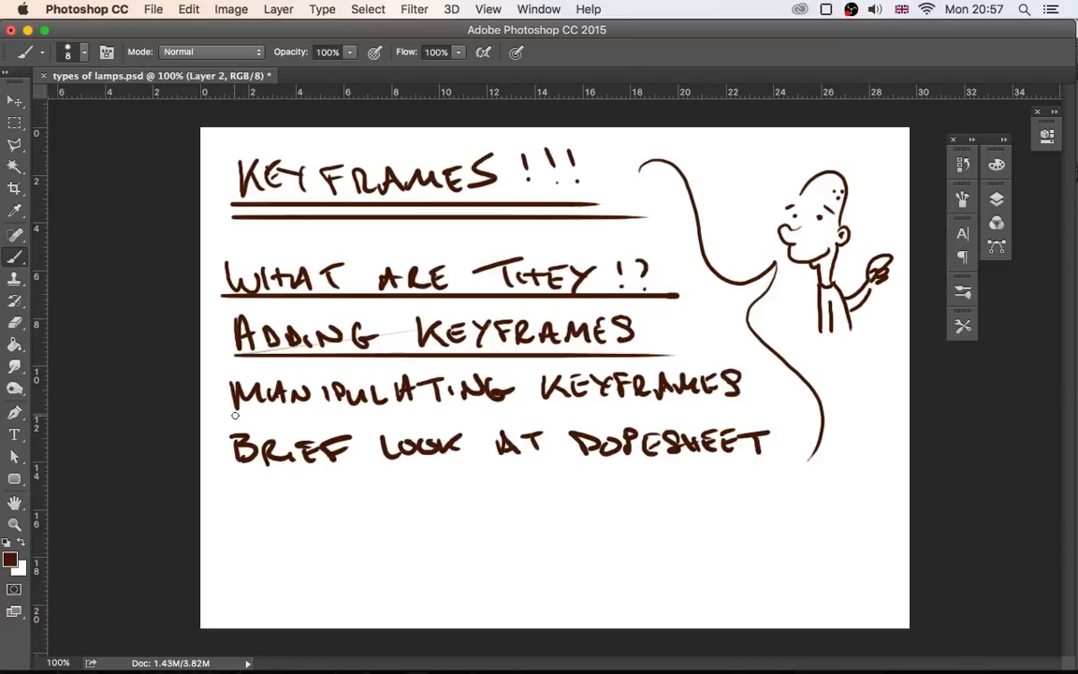
pyautogui.keyDown('shift'); pyautogui.moveTo(224, 414); pyautogui.dragTo(765, 414); pyautogui.keyUp('shift')
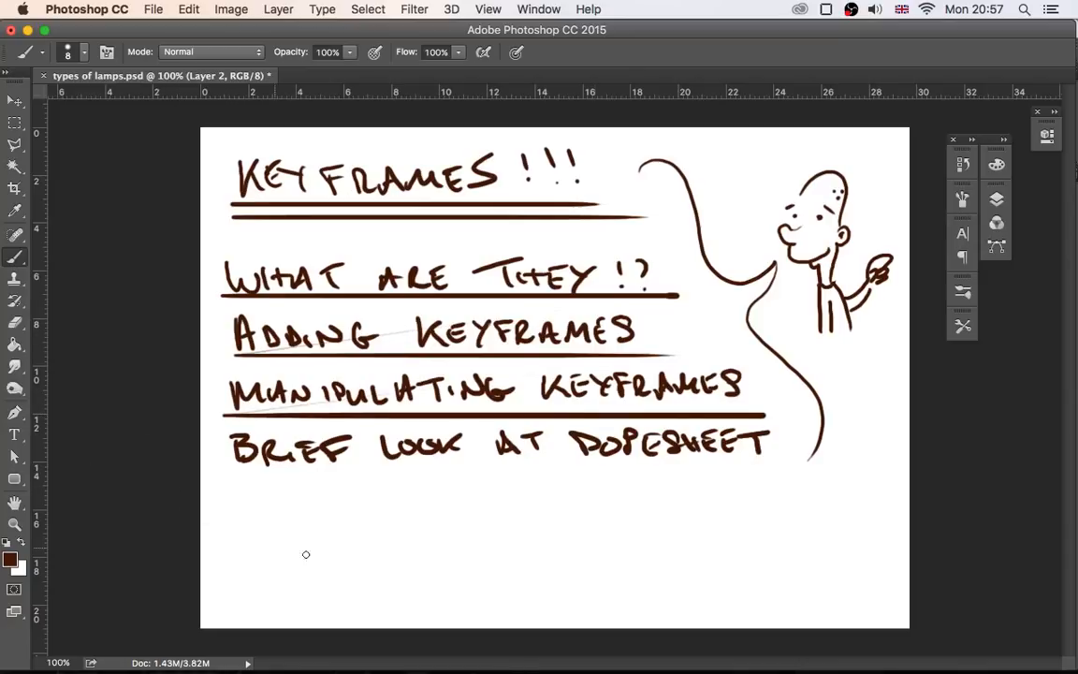
pyautogui.moveTo(354, 421)
pyautogui.mouseDown()
pyautogui.moveTo(339, 482)
pyautogui.moveTo(686, 477)
pyautogui.mouseUp()
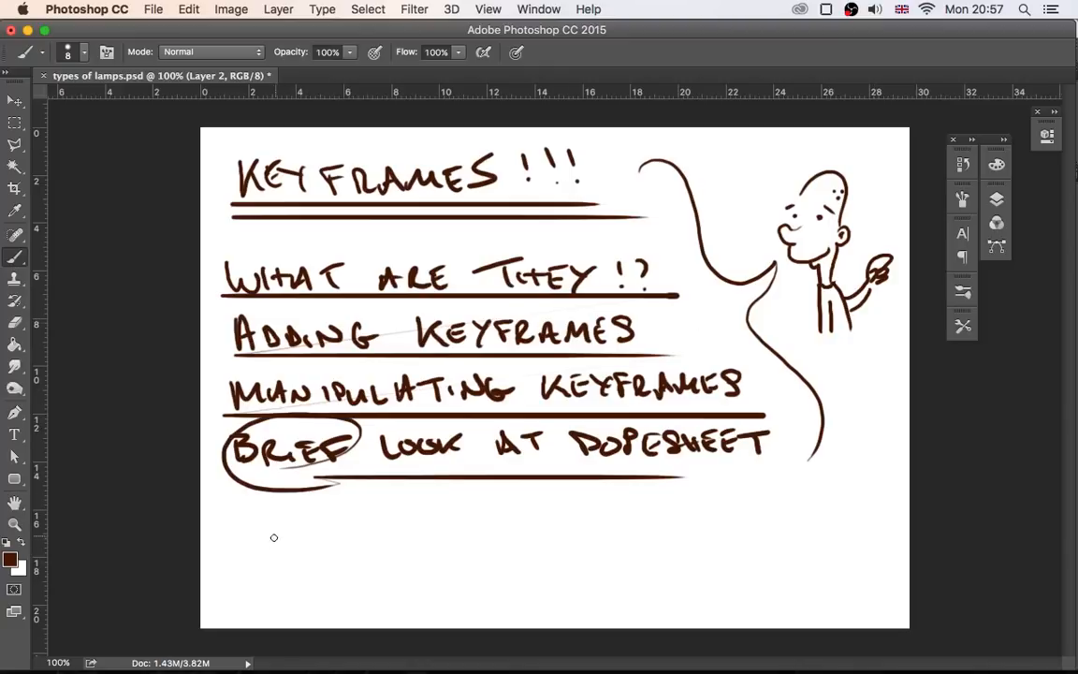
# Handwrite TIMELINE with the brush below the dopesheet line and underline it with two slanted strokes.
pyautogui.moveTo(253, 549); pyautogui.dragTo(302, 524)
pyautogui.moveTo(285, 535)
pyautogui.mouseDown()
pyautogui.moveTo(290, 563)
pyautogui.moveTo(343, 547)
pyautogui.mouseUp()
pyautogui.click(300, 550)
pyautogui.moveTo(353, 530); pyautogui.dragTo(367, 530)
pyautogui.moveTo(352, 525)
pyautogui.mouseDown()
pyautogui.moveTo(366, 520)
pyautogui.moveTo(388, 539)
pyautogui.moveTo(403, 532)
pyautogui.mouseUp()
pyautogui.moveTo(400, 521); pyautogui.dragTo(414, 530)
pyautogui.moveTo(414, 518)
pyautogui.mouseDown()
pyautogui.moveTo(430, 523)
pyautogui.moveTo(432, 509)
pyautogui.mouseUp()
pyautogui.moveTo(435, 508); pyautogui.dragTo(453, 517)
pyautogui.moveTo(437, 512); pyautogui.dragTo(465, 497)
pyautogui.moveTo(375, 556); pyautogui.dragTo(264, 607)
pyautogui.moveTo(264, 607); pyautogui.dragTo(492, 539)
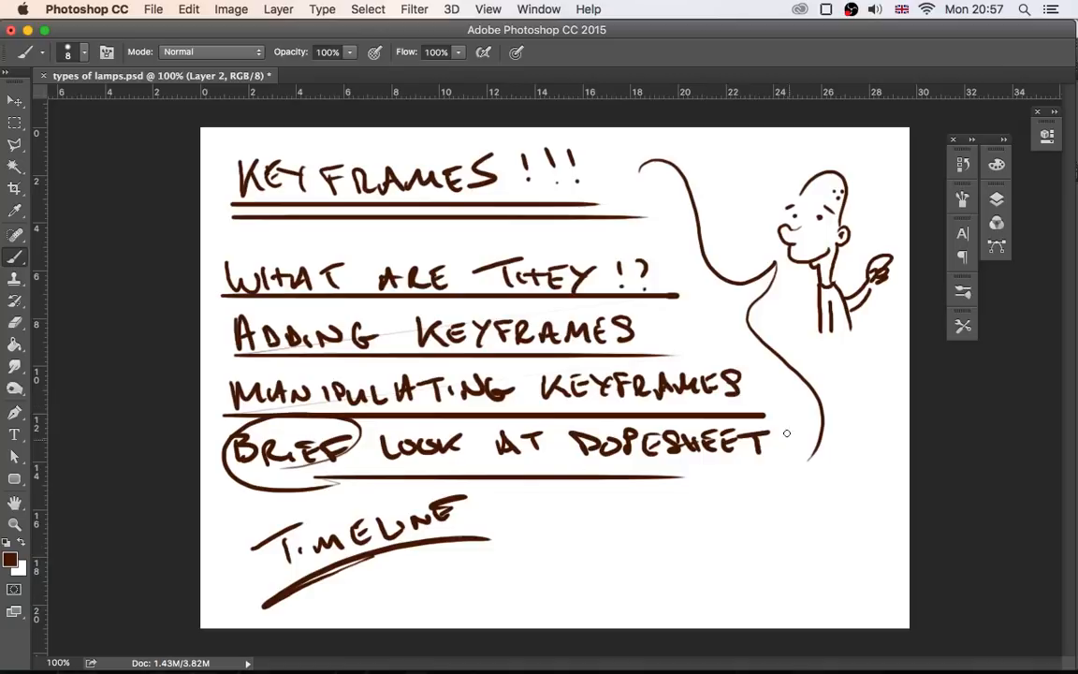
# Circle the word DOPESHEET and draw a curved arrow pointing up to it from beside TIMELINE.
pyautogui.moveTo(765, 429)
pyautogui.mouseDown()
pyautogui.moveTo(743, 489)
pyautogui.moveTo(515, 465)
pyautogui.mouseUp()
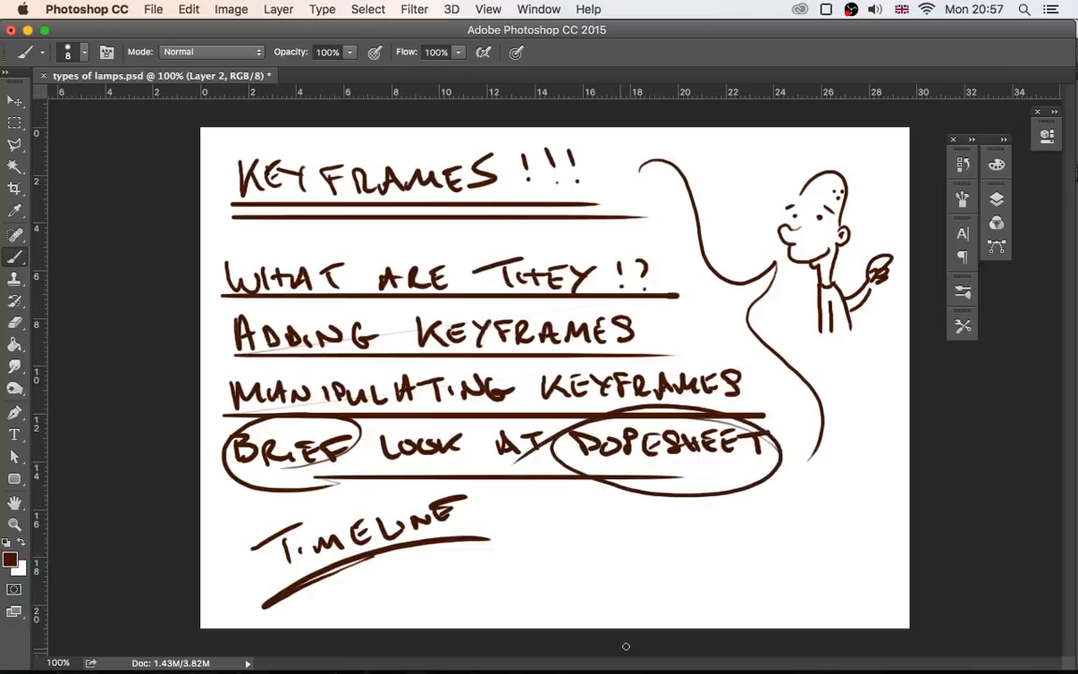
pyautogui.moveTo(439, 594); pyautogui.dragTo(690, 490)
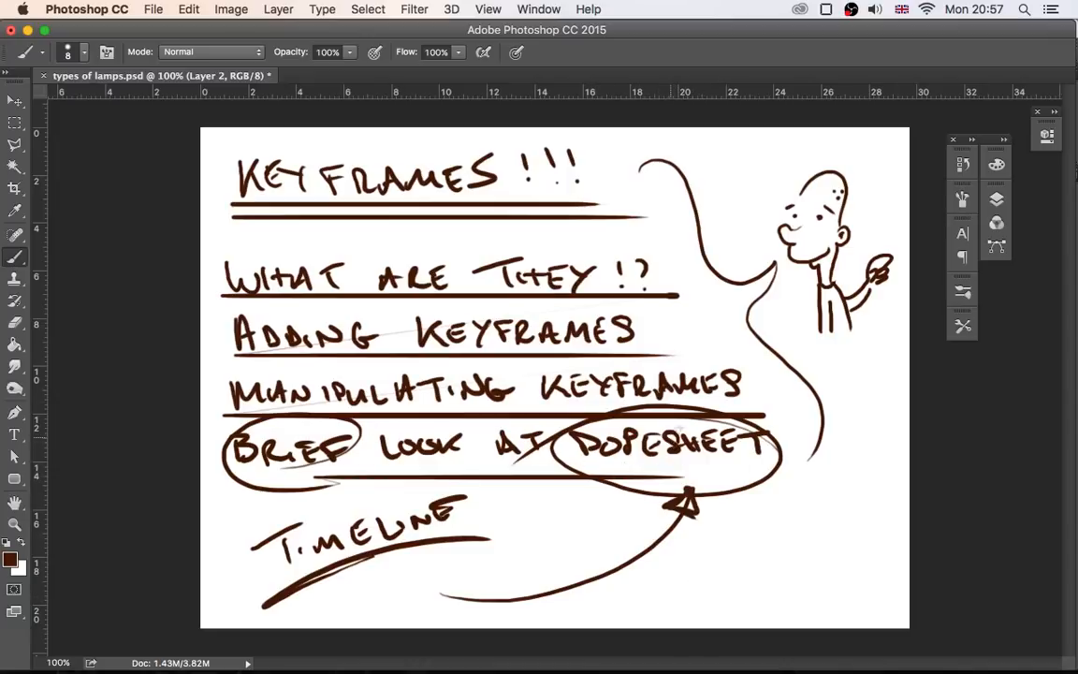
# Scribble extra brush strokes on the cartoon figure's raised hand and undo the surplus ones.
pyautogui.moveTo(883, 274)
pyautogui.mouseDown()
pyautogui.moveTo(894, 278)
pyautogui.moveTo(876, 285)
pyautogui.mouseUp()
pyautogui.moveTo(868, 261); pyautogui.dragTo(867, 278)
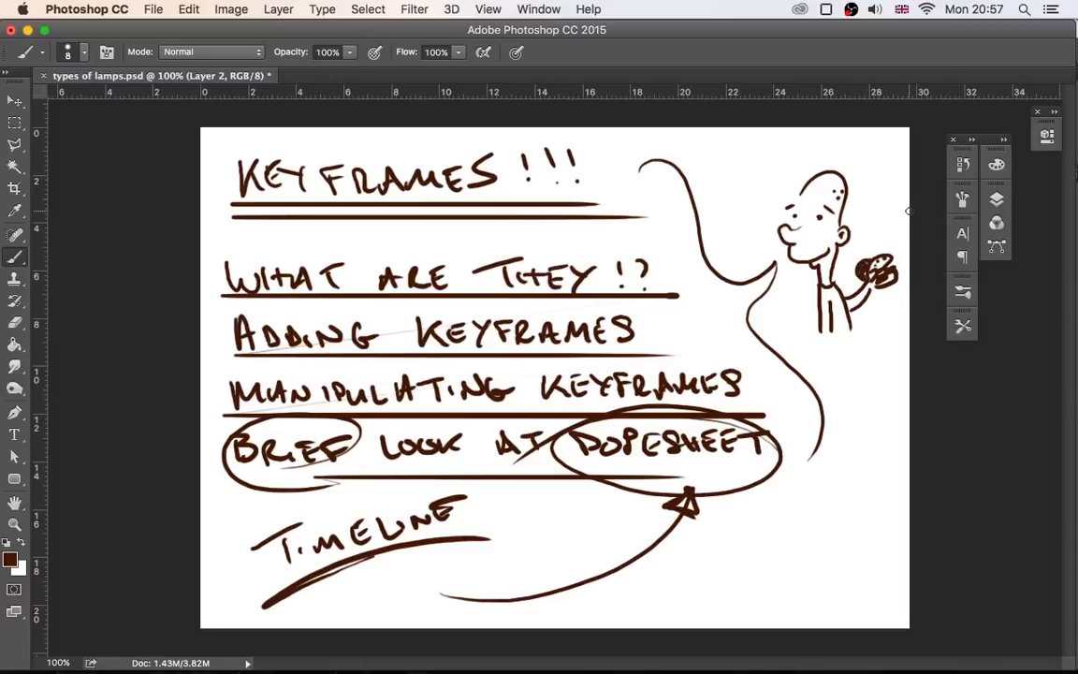
pyautogui.press('alt+super+z')
pyautogui.press('alt+super+z')
pyautogui.moveTo(871, 257); pyautogui.dragTo(863, 278)
pyautogui.press('alt+super+z')
pyautogui.press('alt+super+z')
# Close types of lamps.psd with its changes saved and switch to Blender.
pyautogui.click(11, 30)
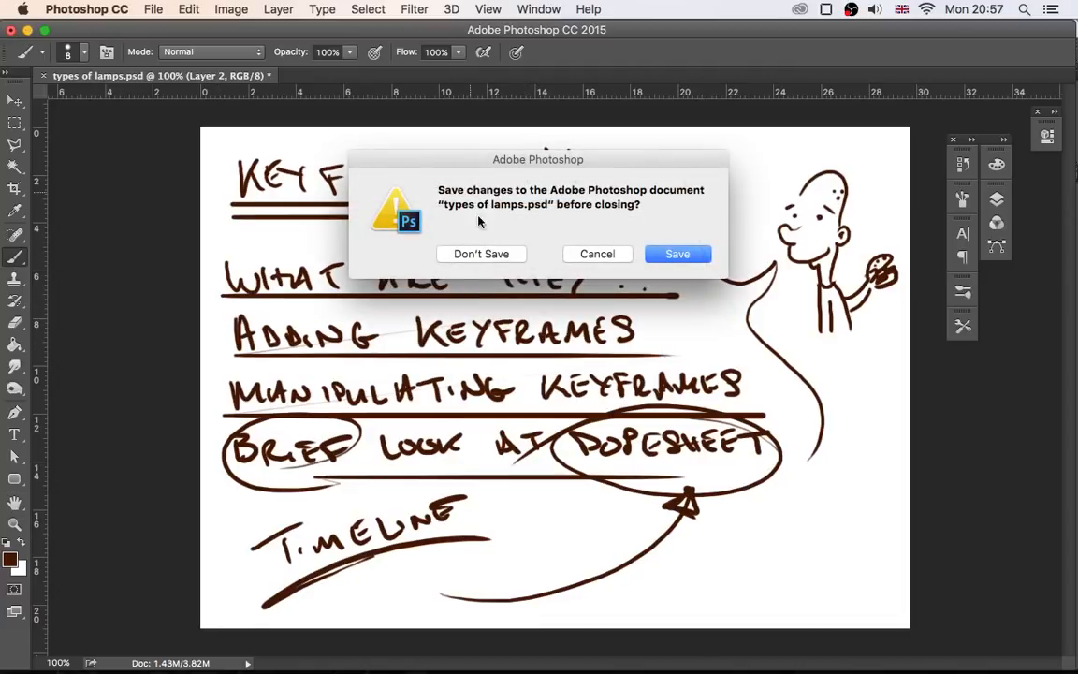
pyautogui.click(678, 253)
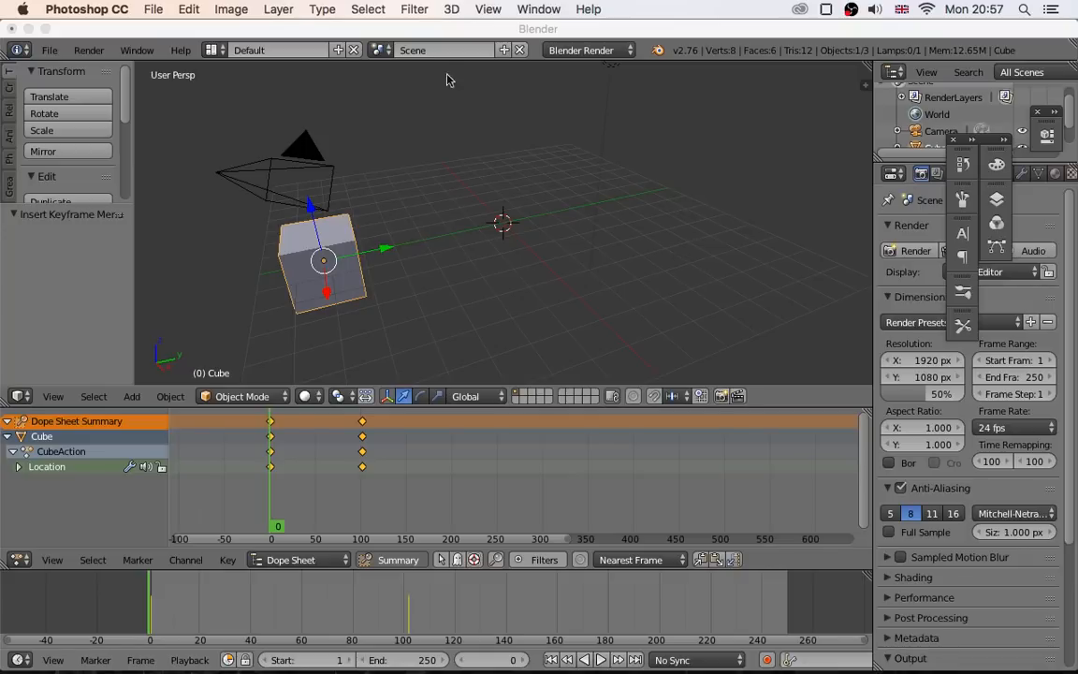
pyautogui.click(343, 32)
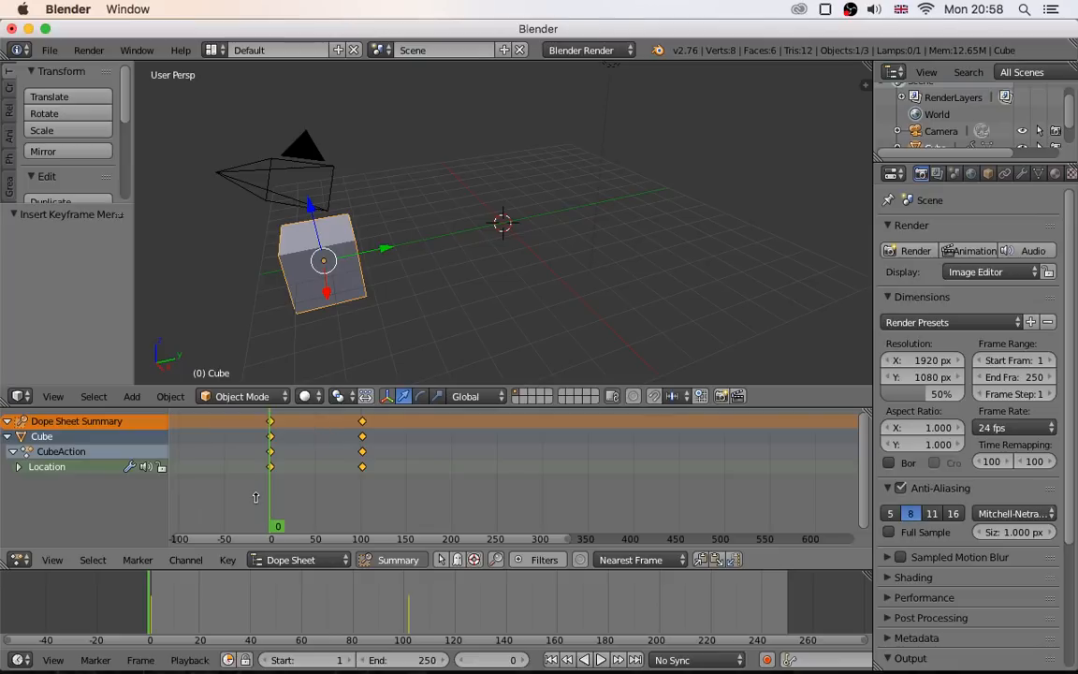
# Play the cube's animation and scrub between its two location keyframes, returning the playhead to frame 0.
pyautogui.hotkey('alt', 'a')
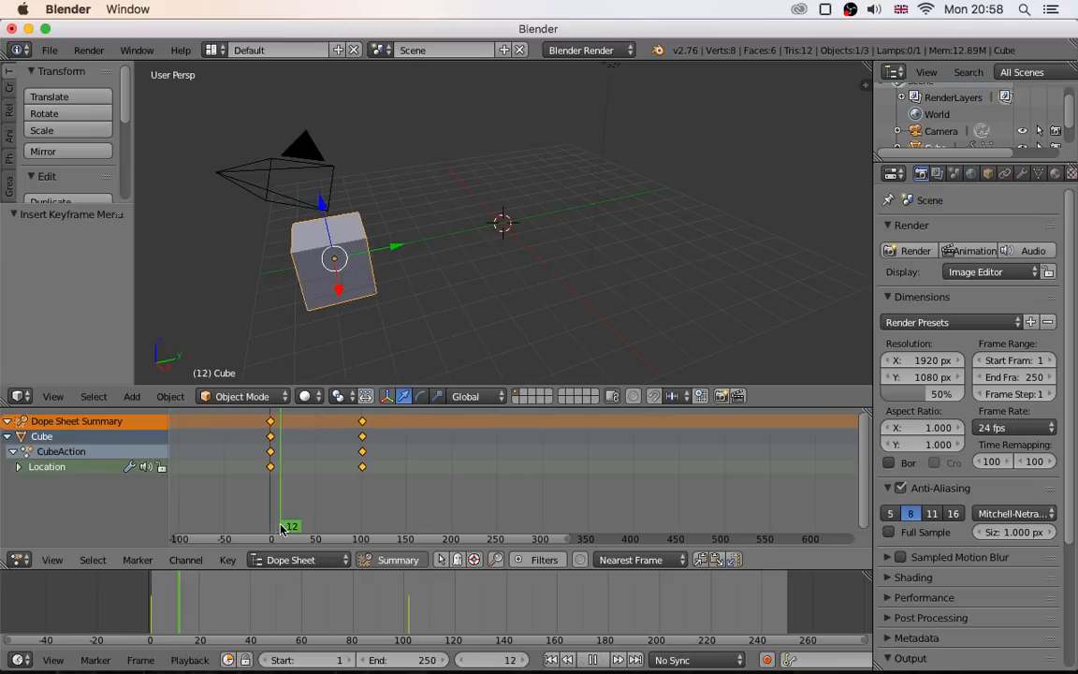
pyautogui.moveTo(277, 529); pyautogui.dragTo(364, 537)
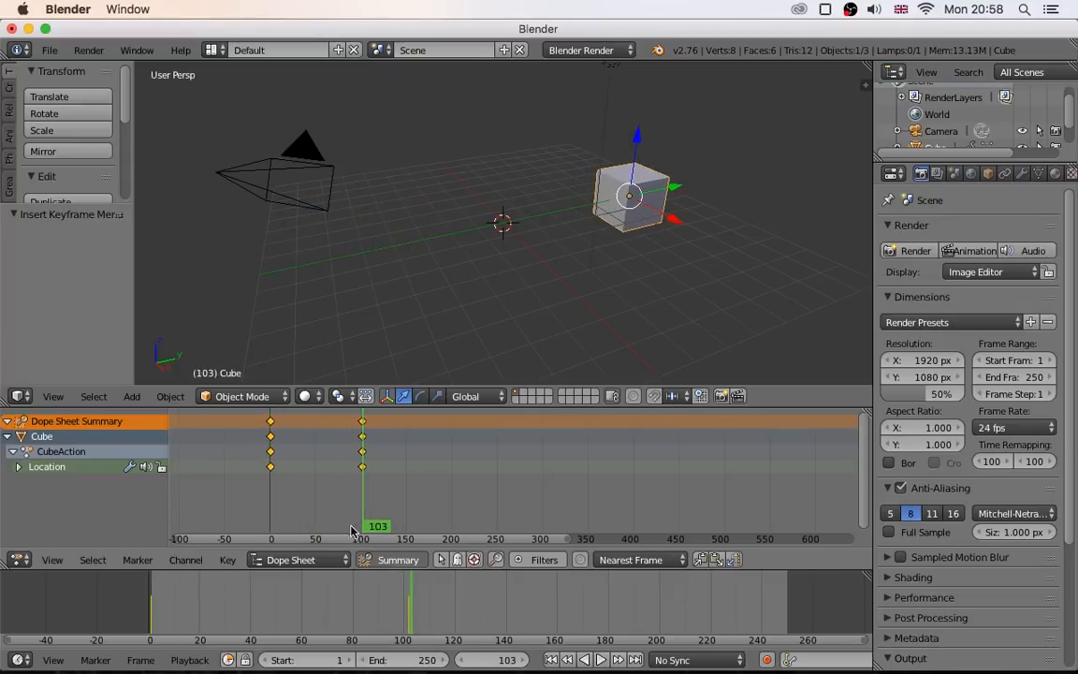
pyautogui.click(271, 514)
pyautogui.hotkey('alt', 'a')
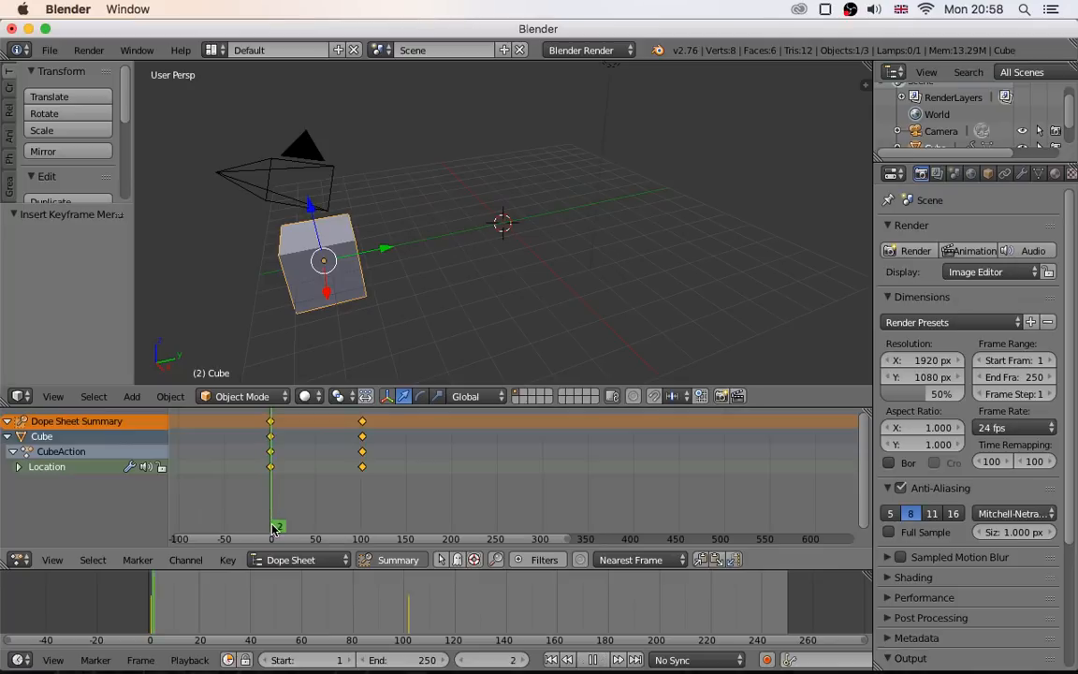
pyautogui.hotkey('alt', 'a')
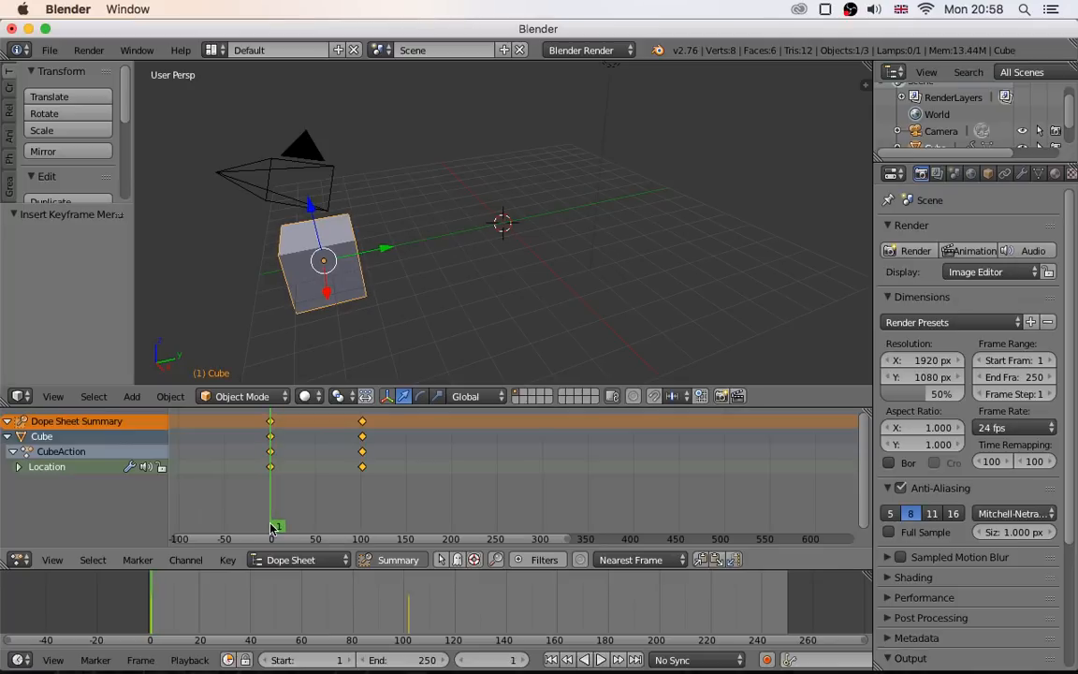
pyautogui.hotkey('alt', 'a')
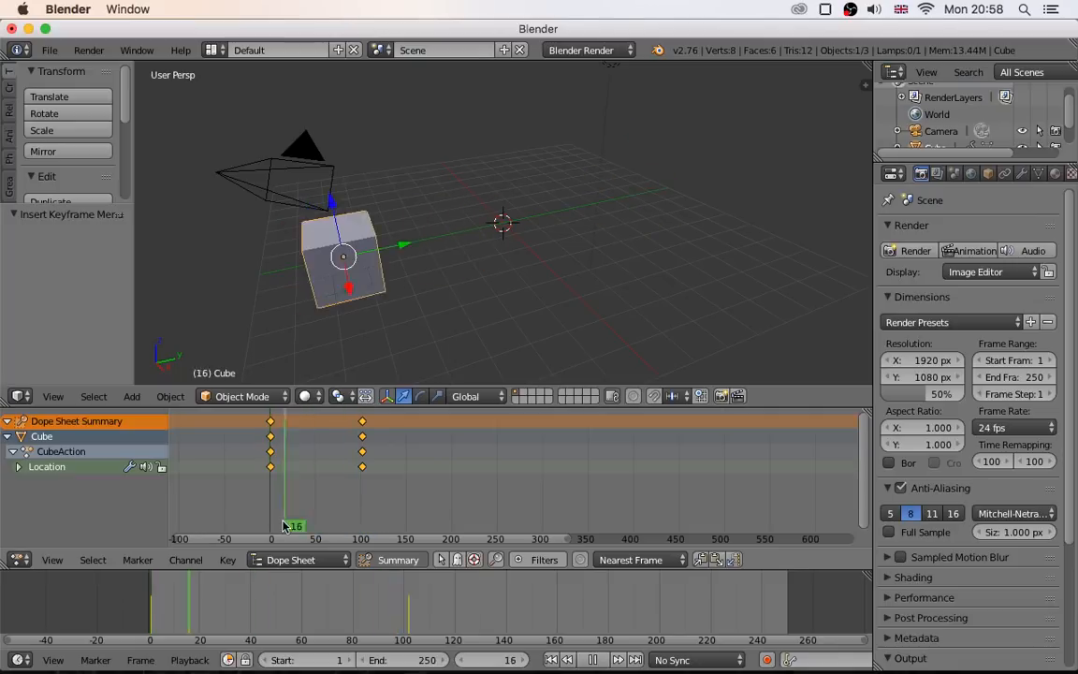
pyautogui.hotkey('alt', 'a')
pyautogui.hotkey('alt', 'a')
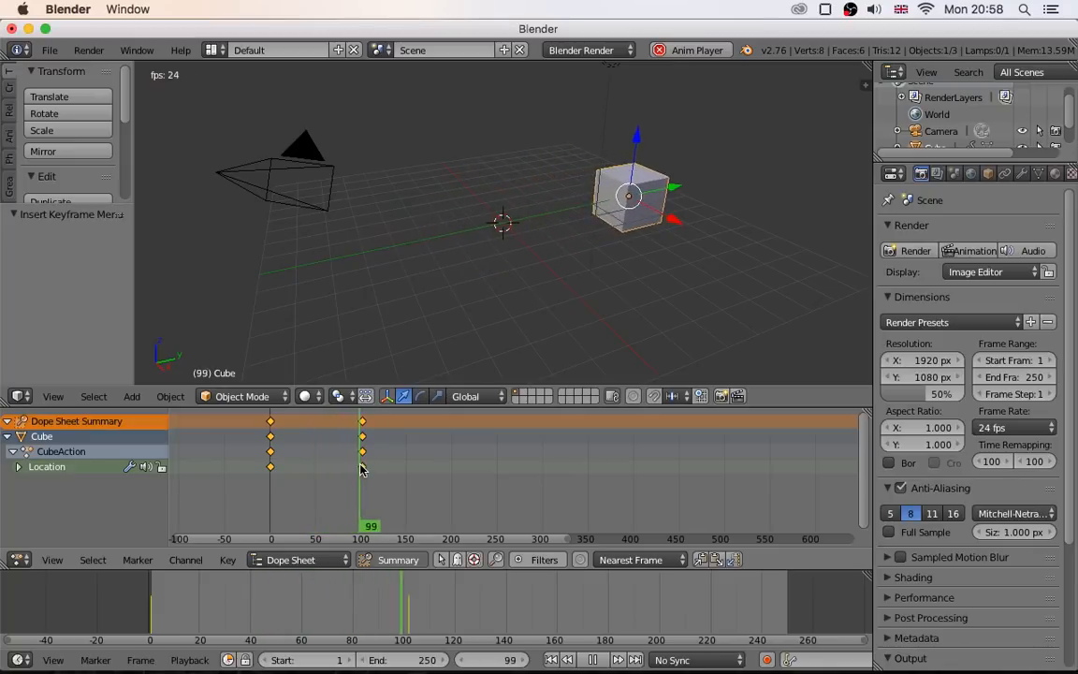
pyautogui.hotkey('alt', 'a')
pyautogui.moveTo(372, 533); pyautogui.dragTo(270, 532)
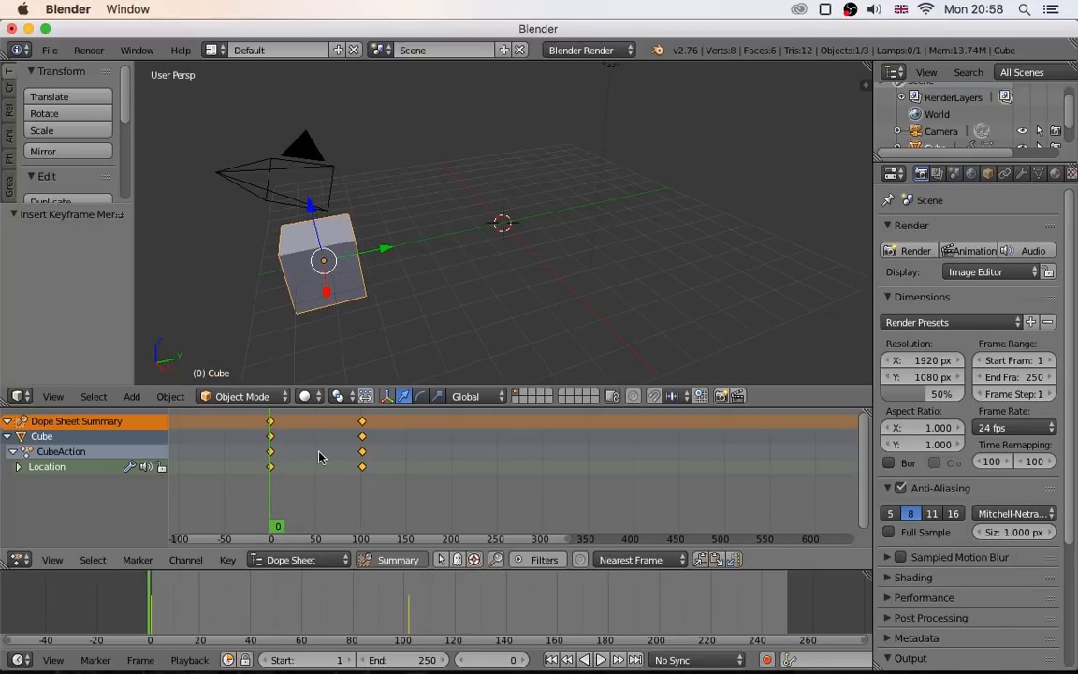
# Enlarge the keyframes in the Dope Sheet and compare the cube's position at each one, ending at frame 1.
pyautogui.scroll(2, 316, 460)
pyautogui.scroll(1, 262, 465)
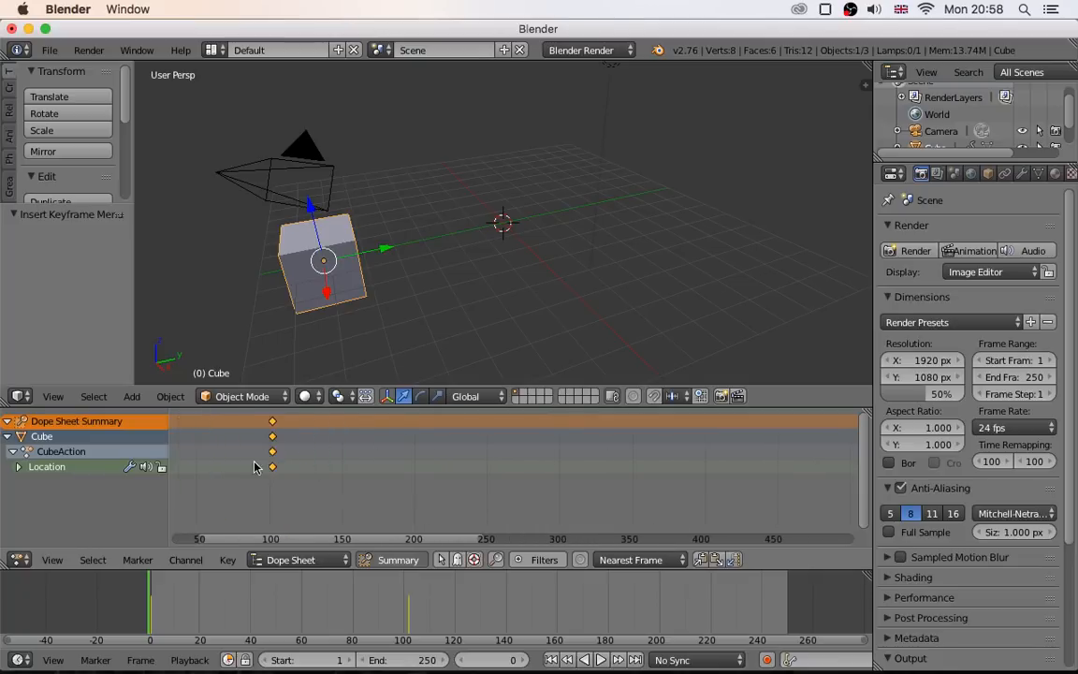
pyautogui.moveTo(257, 464); pyautogui.dragTo(505, 484, button='middle')
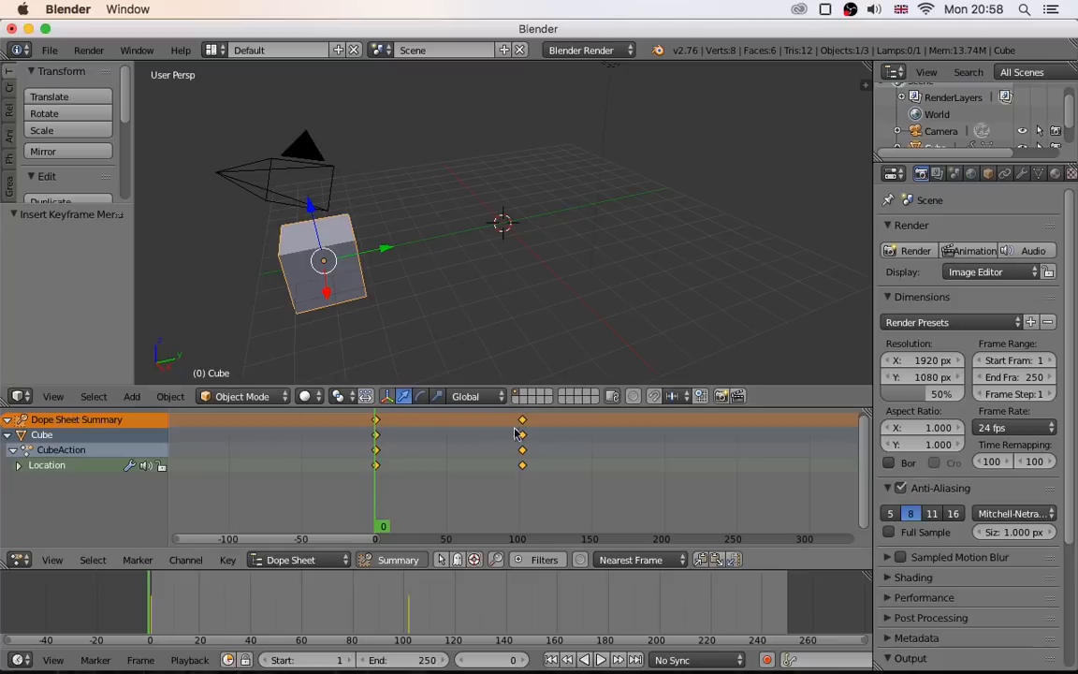
pyautogui.click(381, 254)
pyautogui.click(522, 490)
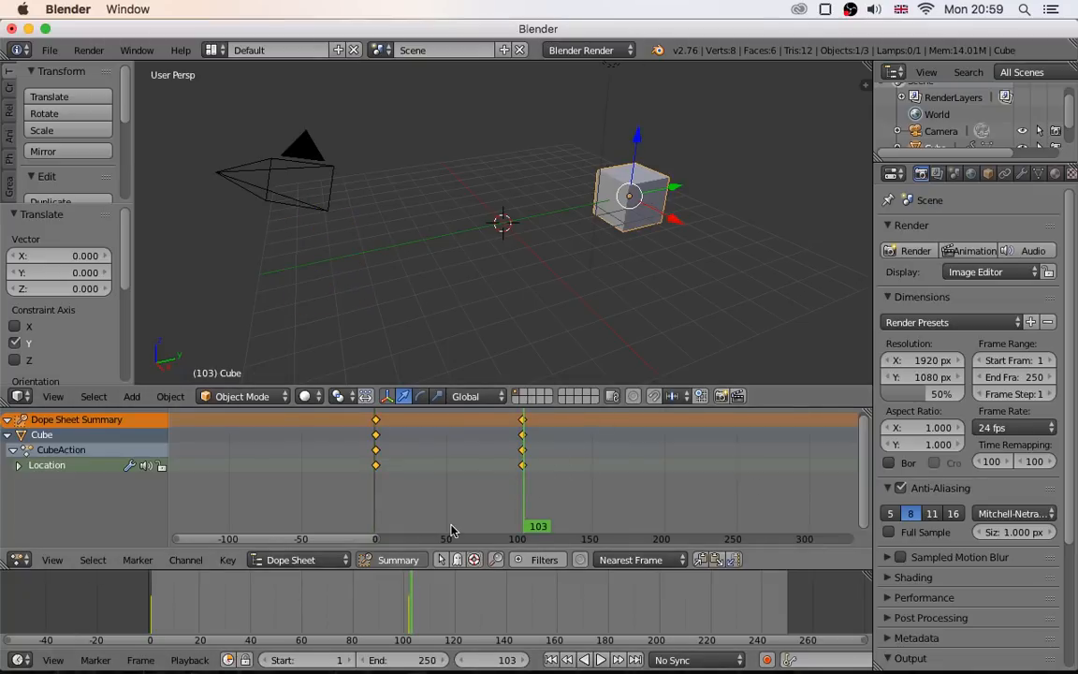
pyautogui.moveTo(541, 527)
pyautogui.mouseDown()
pyautogui.moveTo(374, 526)
pyautogui.moveTo(534, 526)
pyautogui.moveTo(524, 533)
pyautogui.mouseUp()
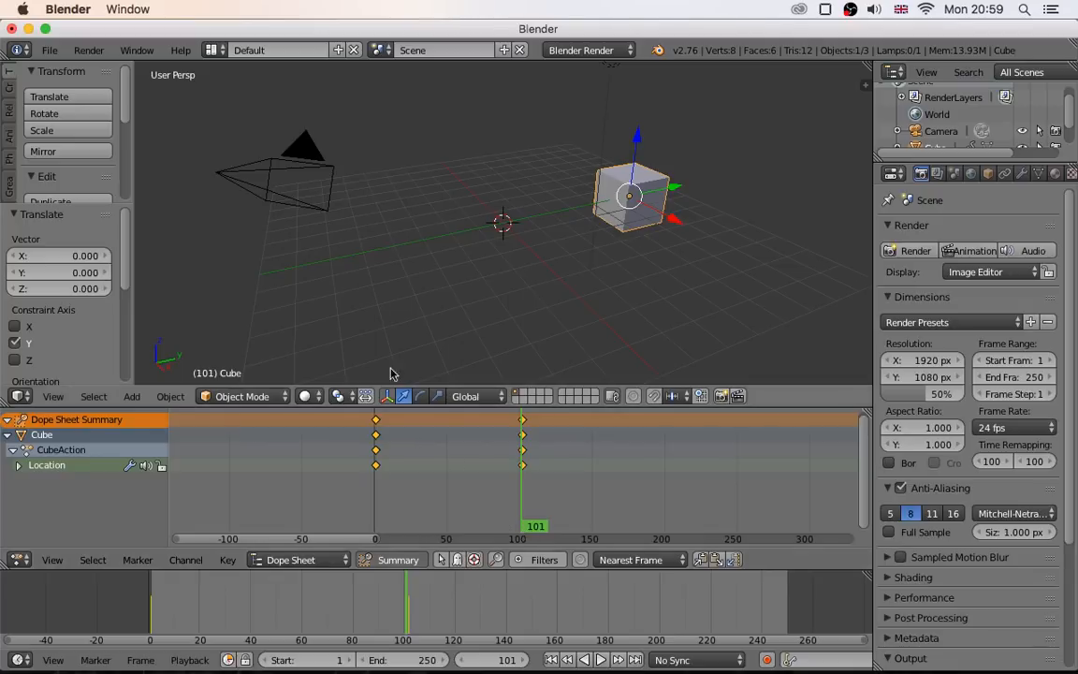
pyautogui.click(379, 526)
pyautogui.click(526, 471)
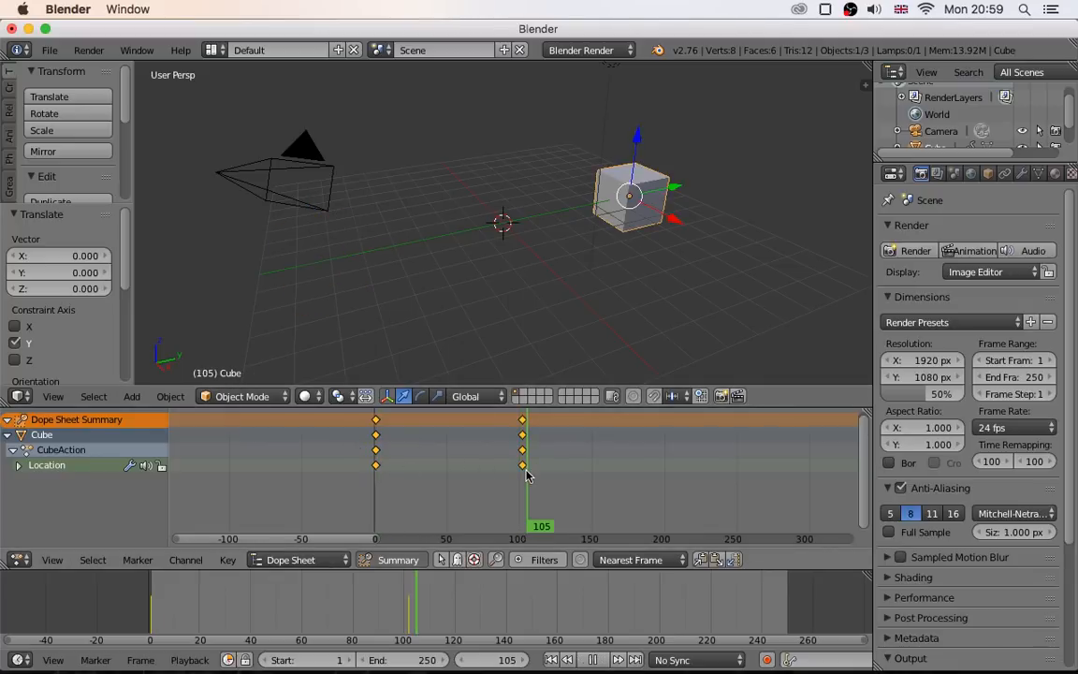
pyautogui.moveTo(535, 520); pyautogui.dragTo(380, 522)
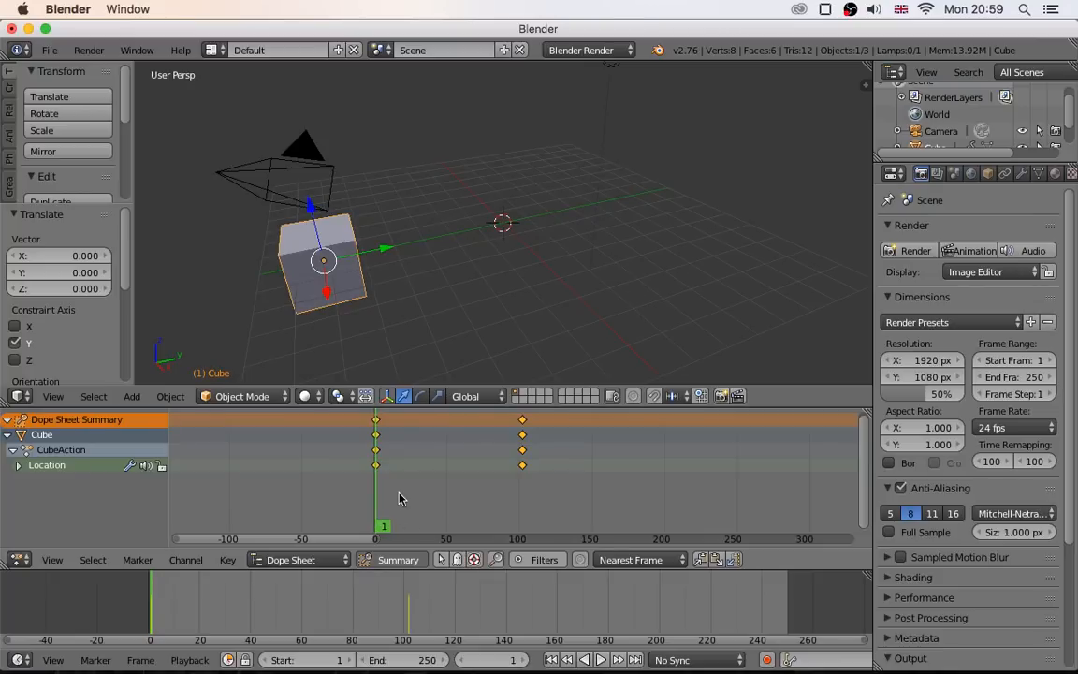
# Replay the cube's movement from the first keyframe and scrub through the in-between frames to frame 101.
pyautogui.moveTo(382, 530)
pyautogui.mouseDown()
pyautogui.moveTo(409, 526)
pyautogui.moveTo(379, 526)
pyautogui.mouseUp()
pyautogui.hotkey('alt', 'a')
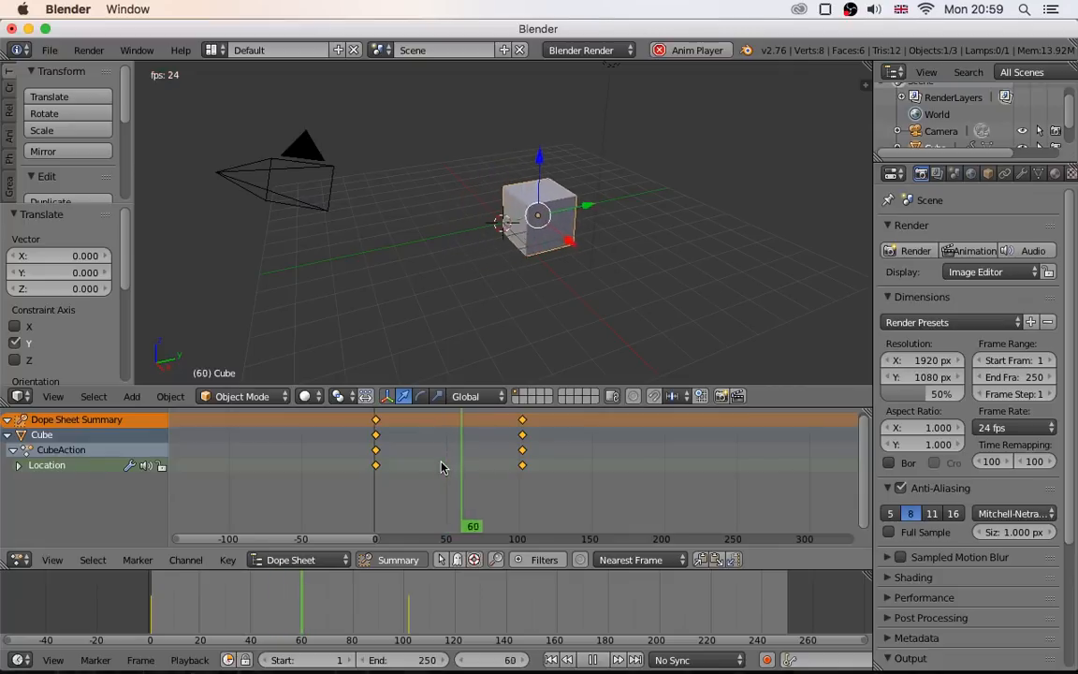
pyautogui.hotkey('alt', 'a')
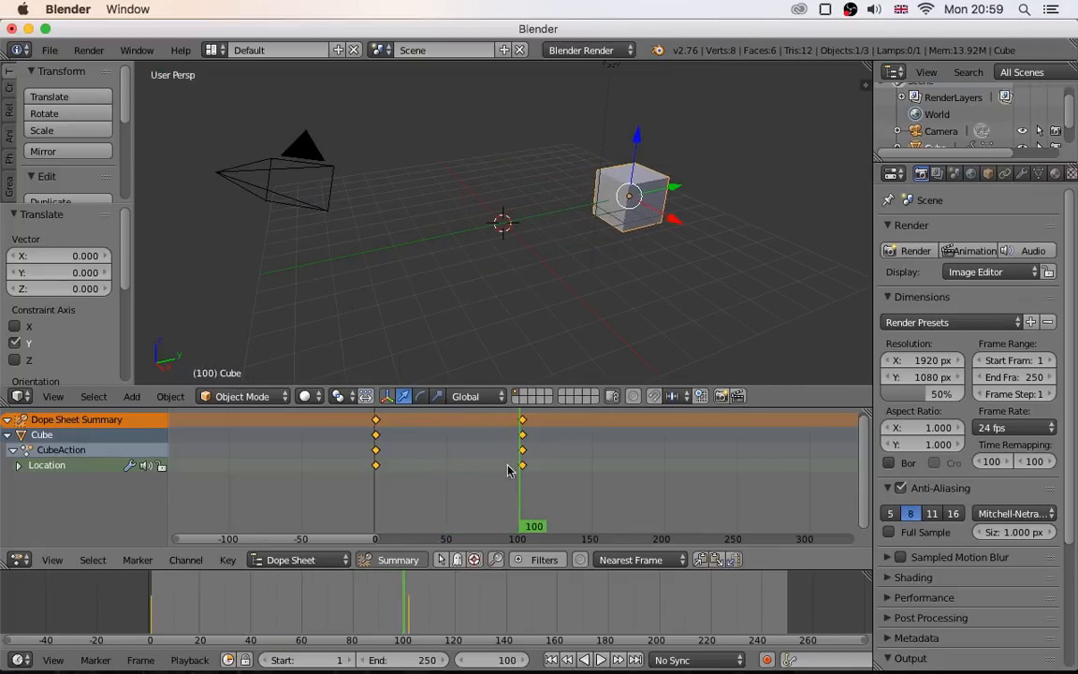
pyautogui.click(372, 529)
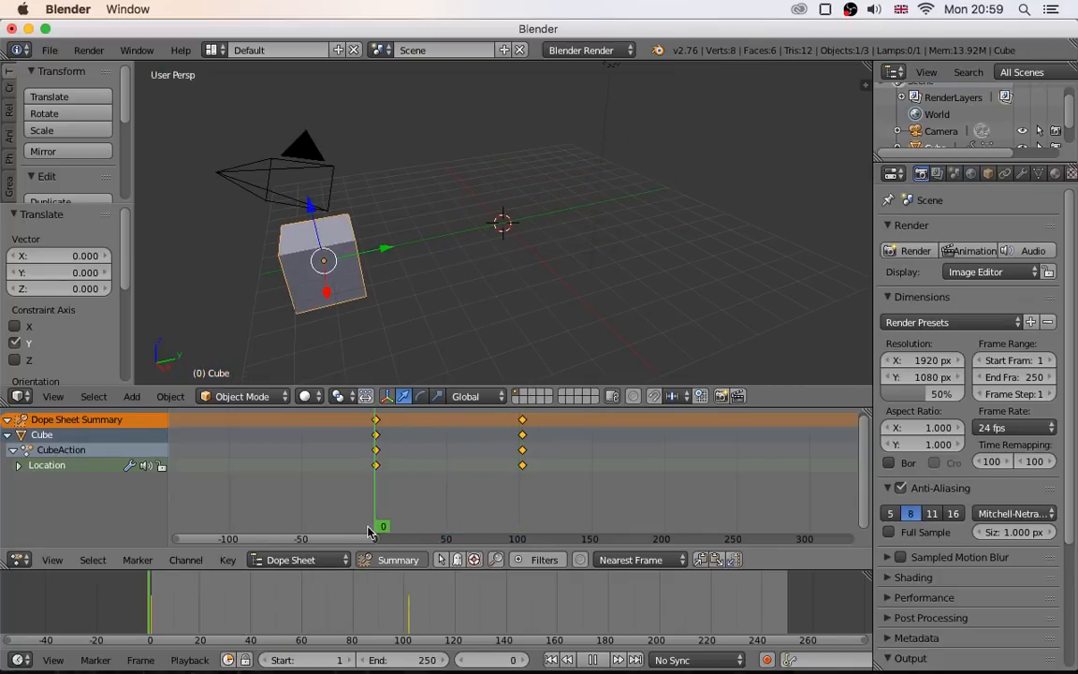
pyautogui.click(382, 529)
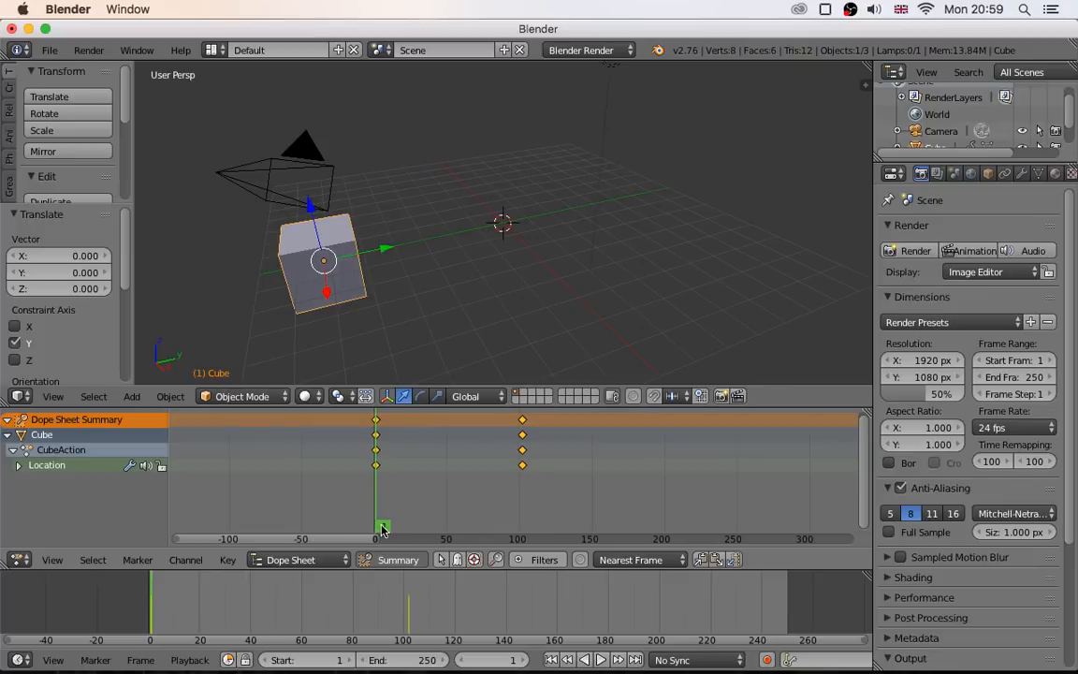
pyautogui.hotkey('alt', 'a')
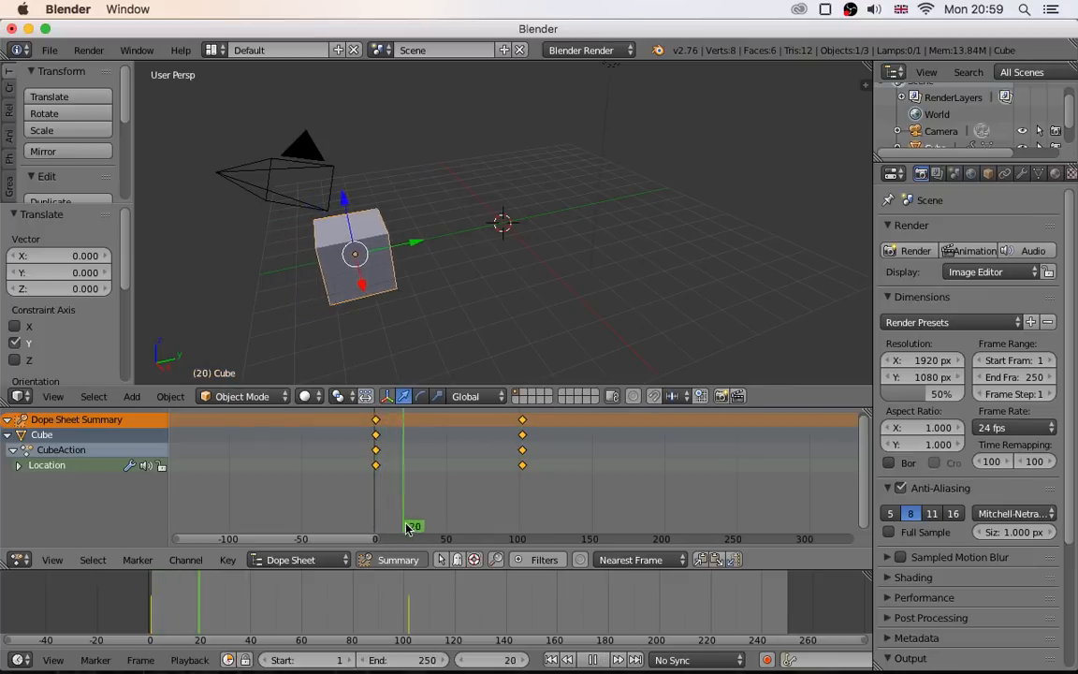
pyautogui.moveTo(407, 529); pyautogui.dragTo(521, 528)
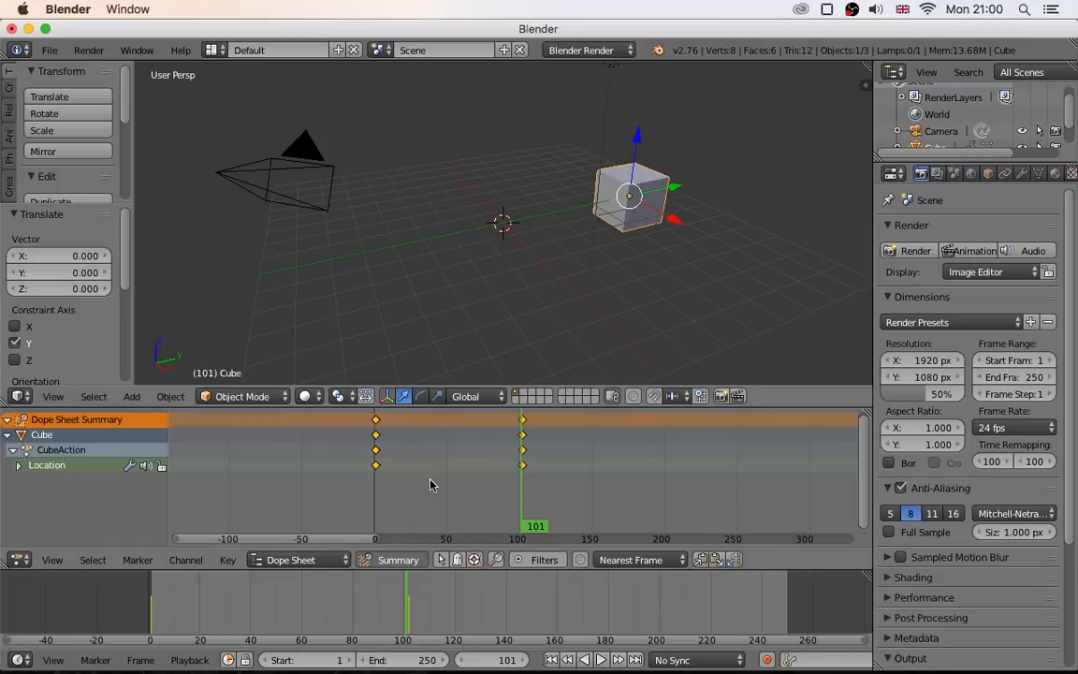
# Move the cube about -10.44 units along X at frame 50 and insert a Location keyframe there.
pyautogui.hotkey('shift', 'alt', 'a')
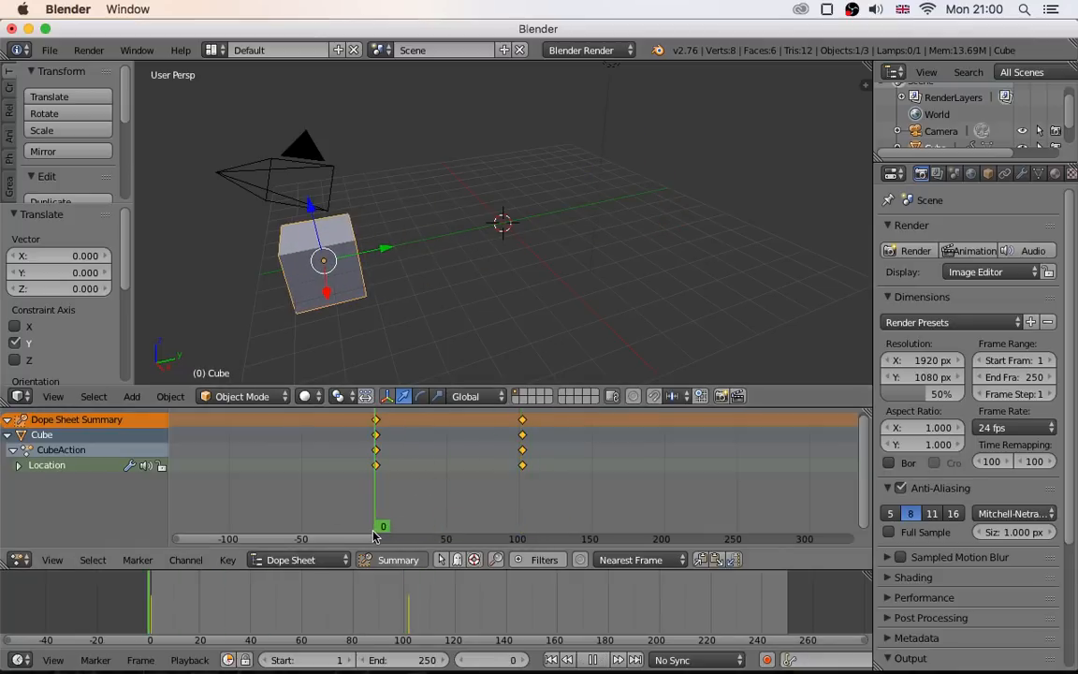
pyautogui.moveTo(375, 536); pyautogui.dragTo(446, 542)
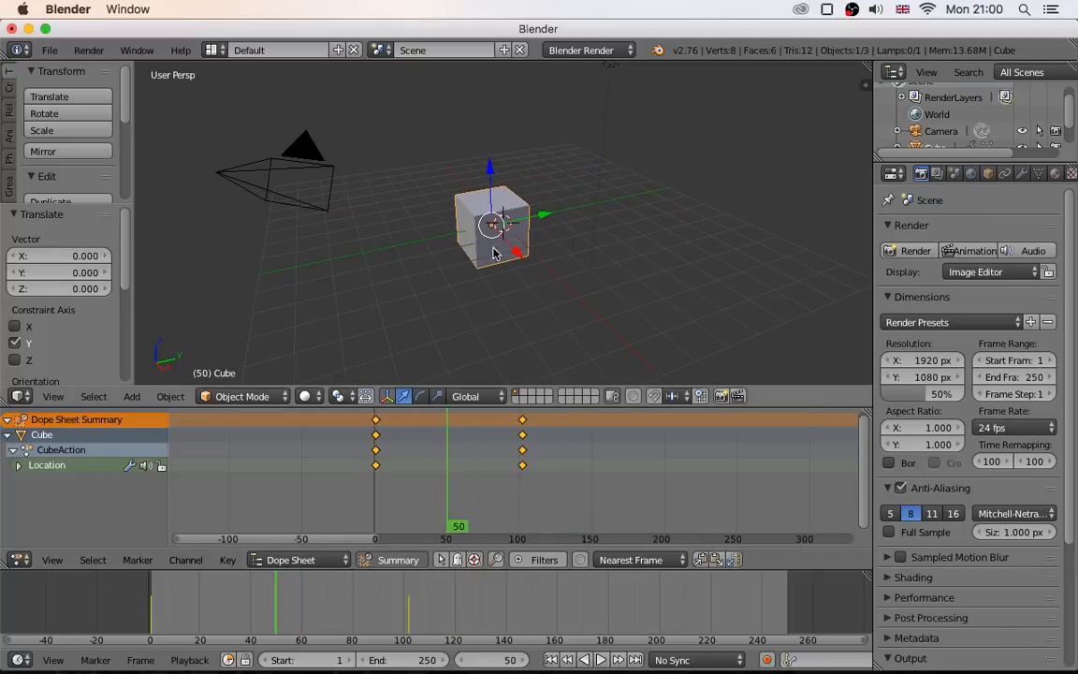
pyautogui.moveTo(514, 253); pyautogui.dragTo(426, 194)
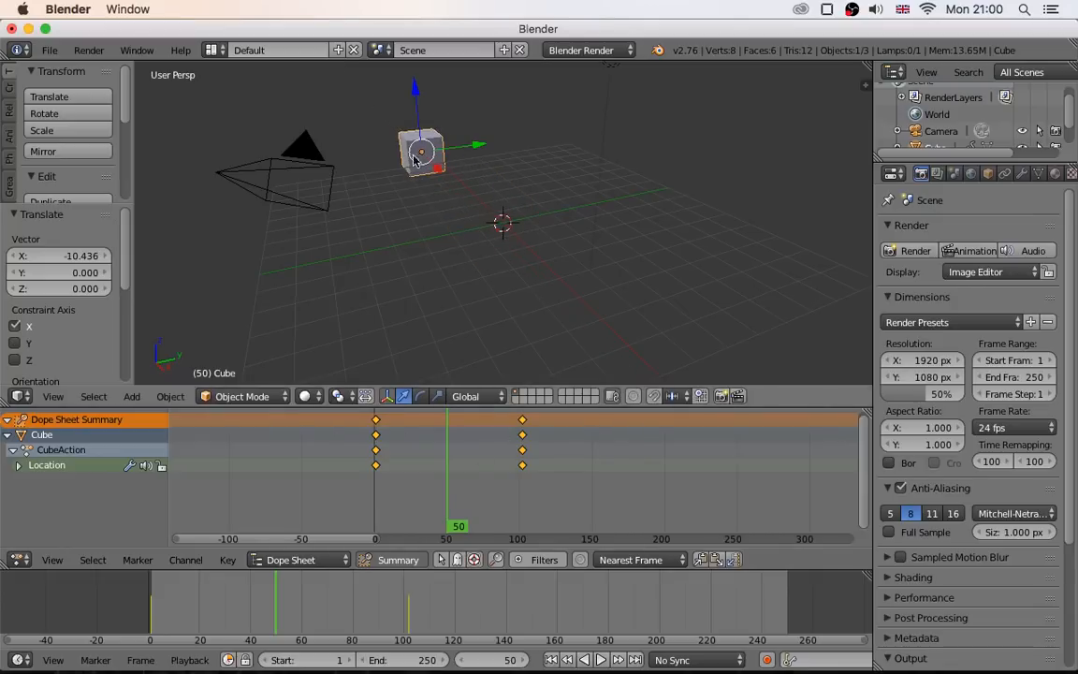
pyautogui.press('i')
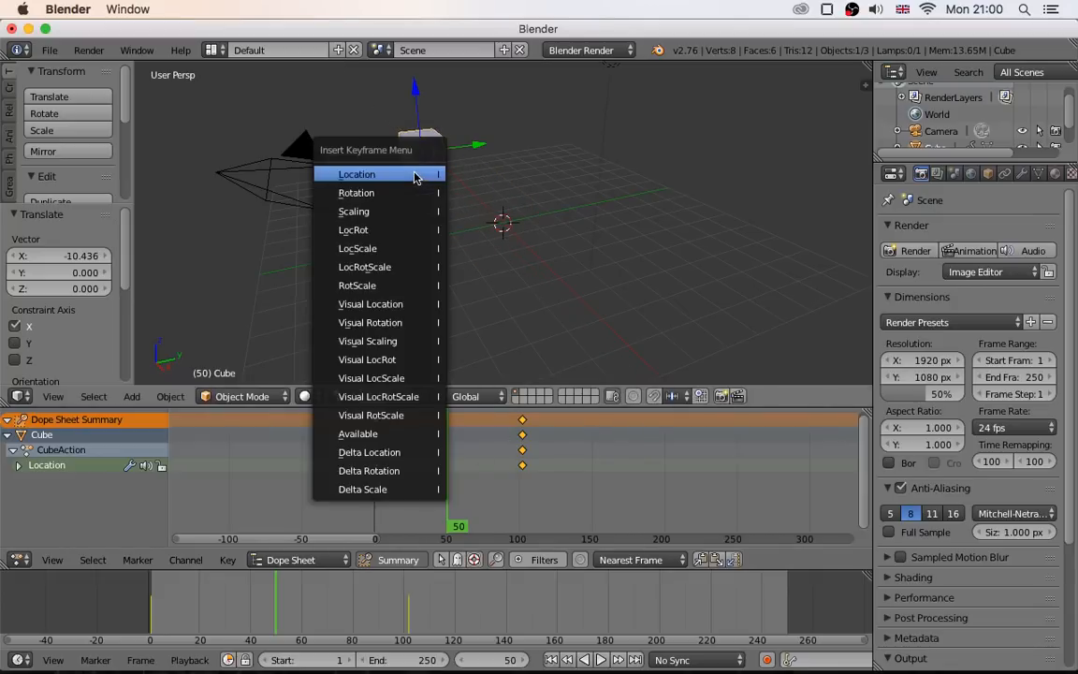
pyautogui.click(418, 176)
# Play the cube's animation from the first keyframe to review its path through the keyframe at frame 50.
pyautogui.moveTo(452, 536); pyautogui.dragTo(372, 530)
pyautogui.hotkey('alt', 'a')
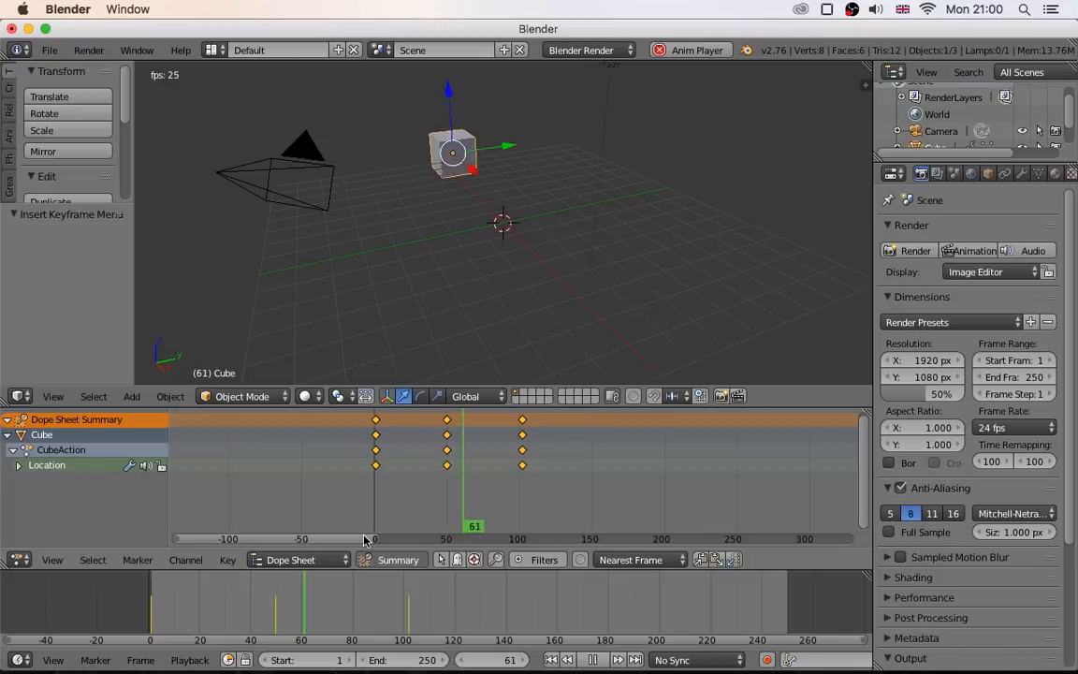
pyautogui.hotkey('alt', 'a')
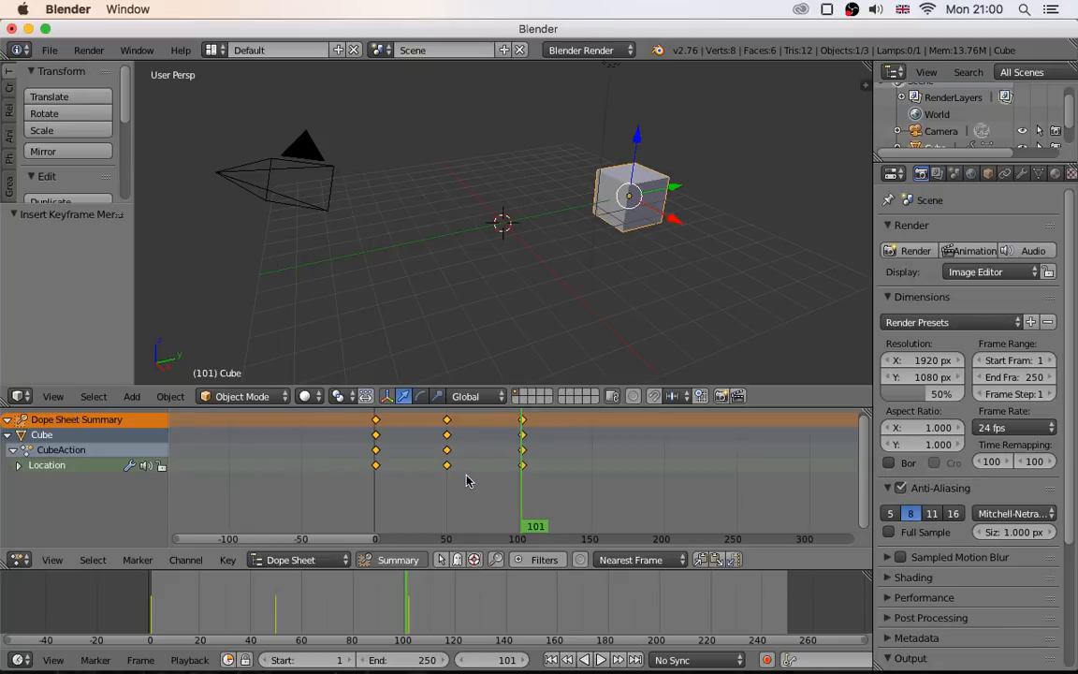
# Delete all of the cube's keyframes in the Dope Sheet and return the playhead to frame 0.
pyautogui.press('a')
pyautogui.press('x')
pyautogui.click(467, 479)
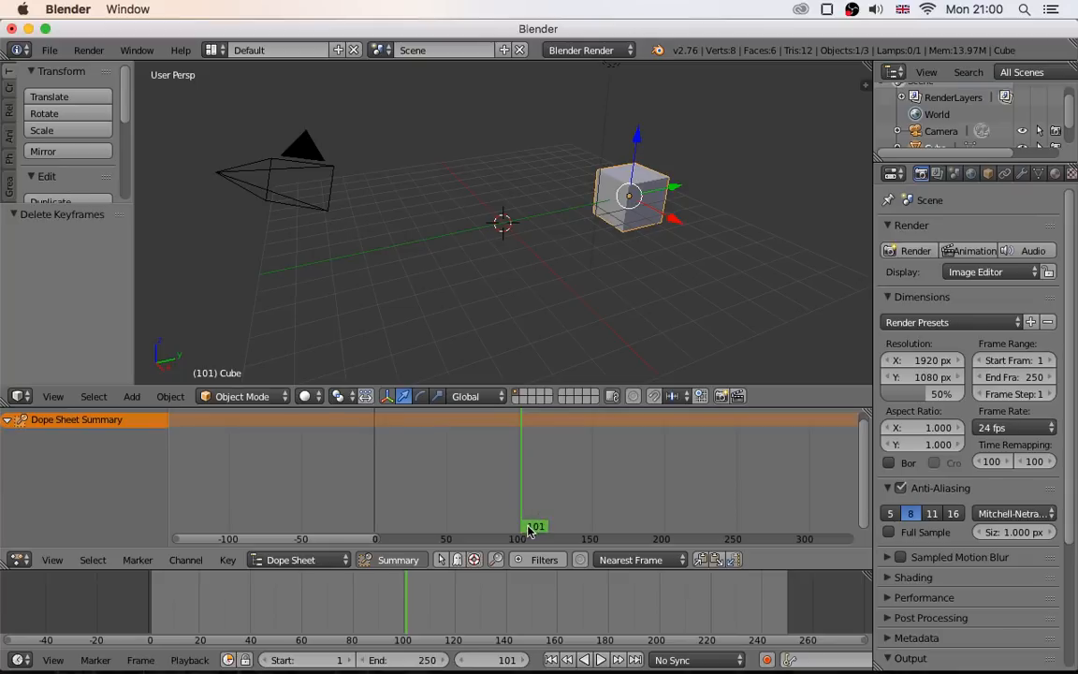
pyautogui.moveTo(530, 529); pyautogui.dragTo(374, 525)
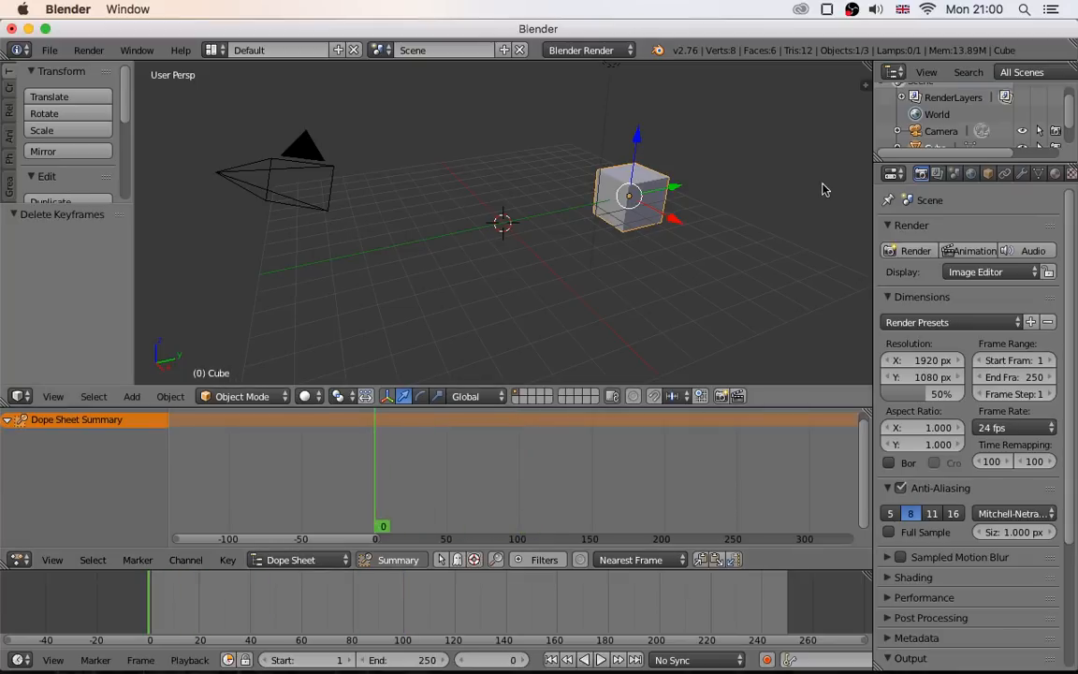
# Show the cube's transform properties in the 3D view and move the cube about -12.69 units along Y.
pyautogui.click(863, 84)
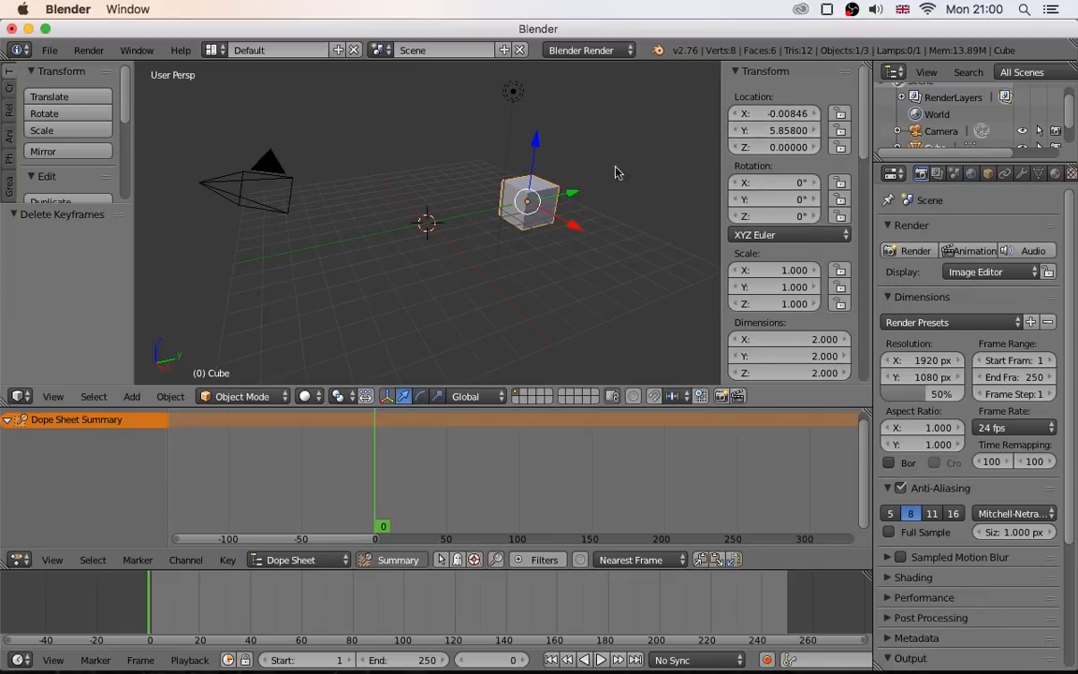
pyautogui.moveTo(572, 200); pyautogui.dragTo(315, 257)
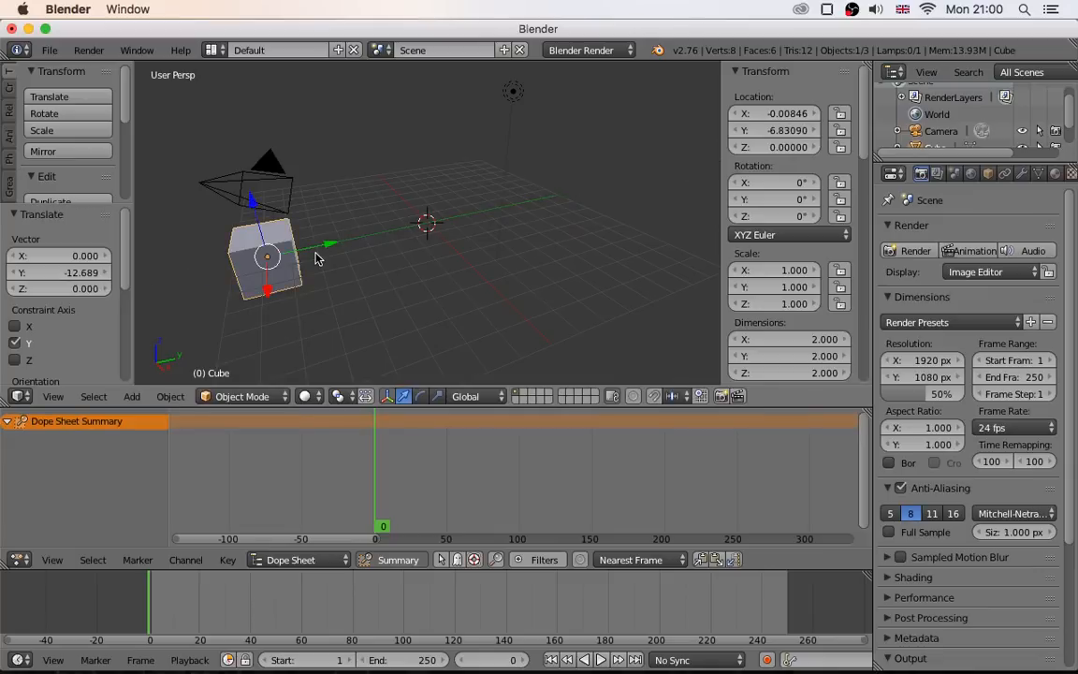
pyautogui.scroll(-5, 374, 519)
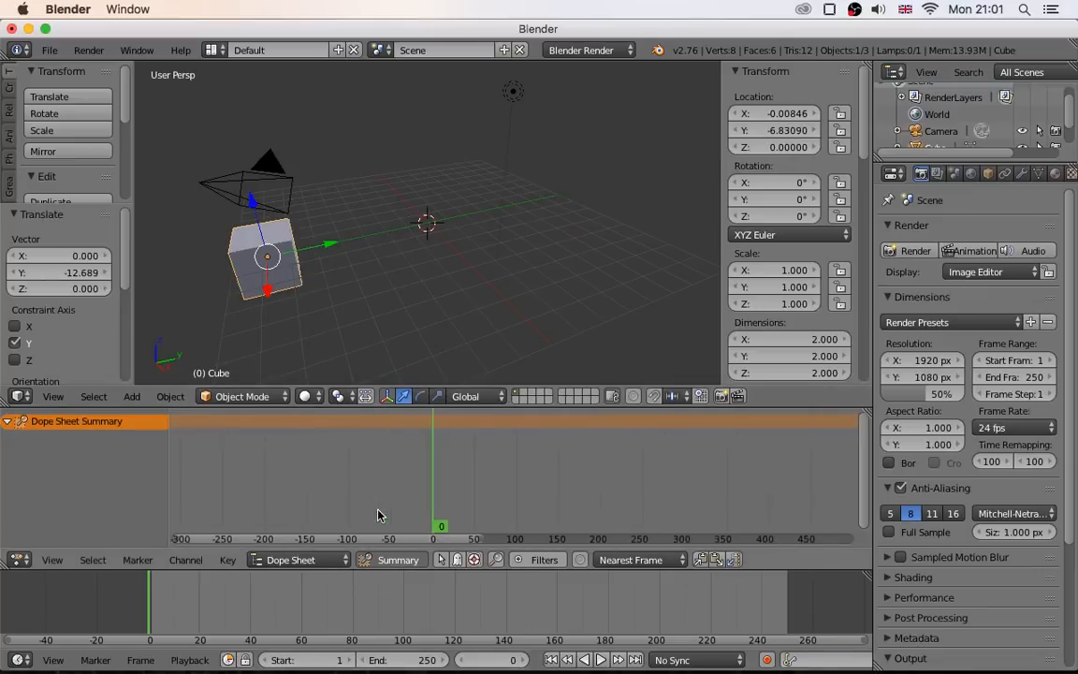
pyautogui.scroll(3, 378, 514)
pyautogui.scroll(3, 378, 514)
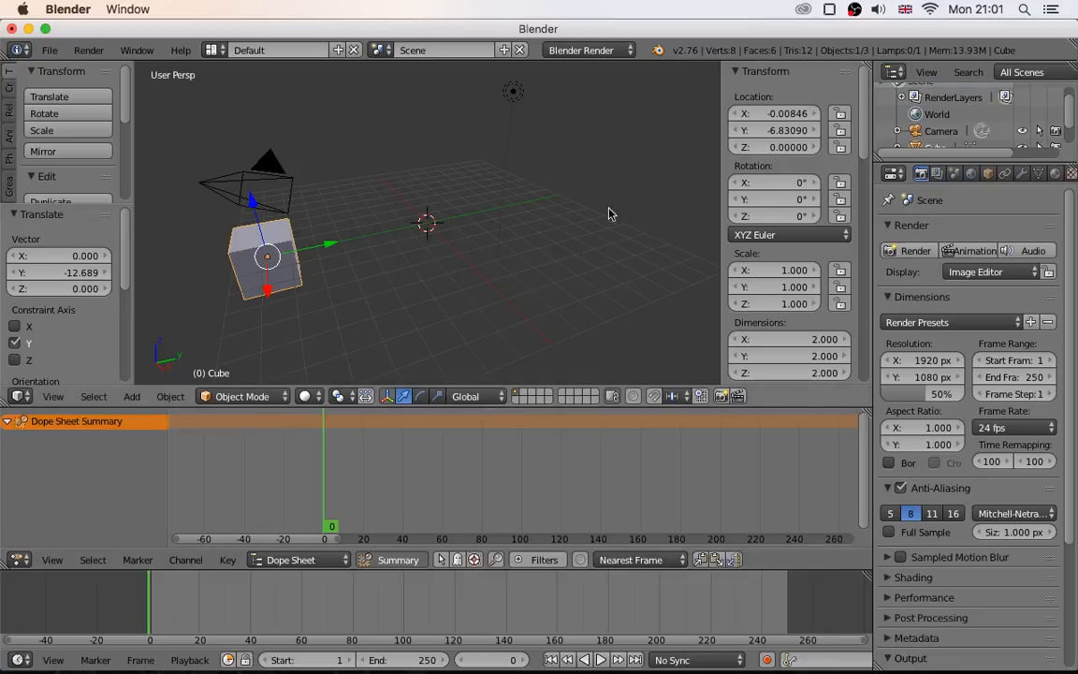
# Try keyframing the cube's location values at frame 0 from its transform properties, and undo the insertion.
pyautogui.rightClick(765, 130)
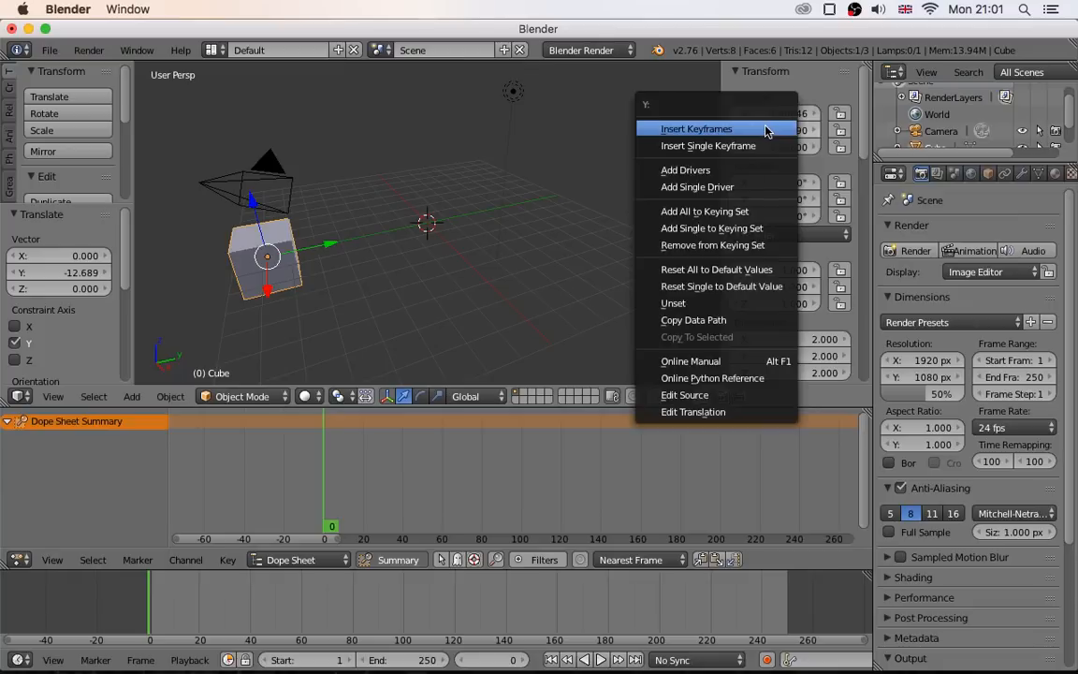
pyautogui.click(705, 131)
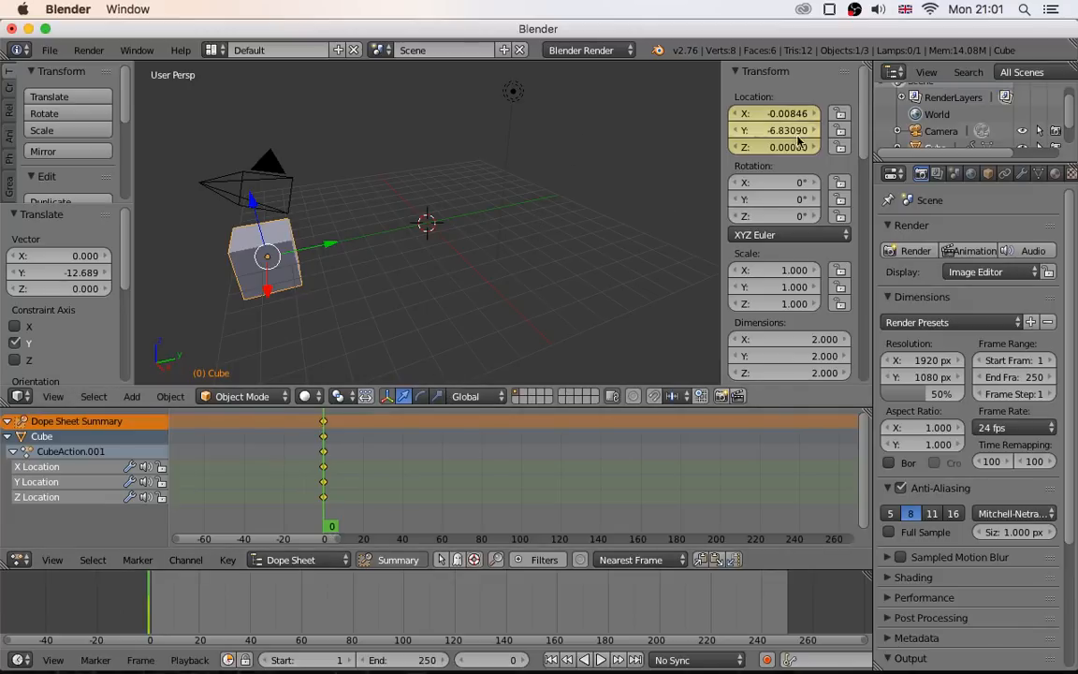
pyautogui.hotkey('ctrl', 'alt', 'z')
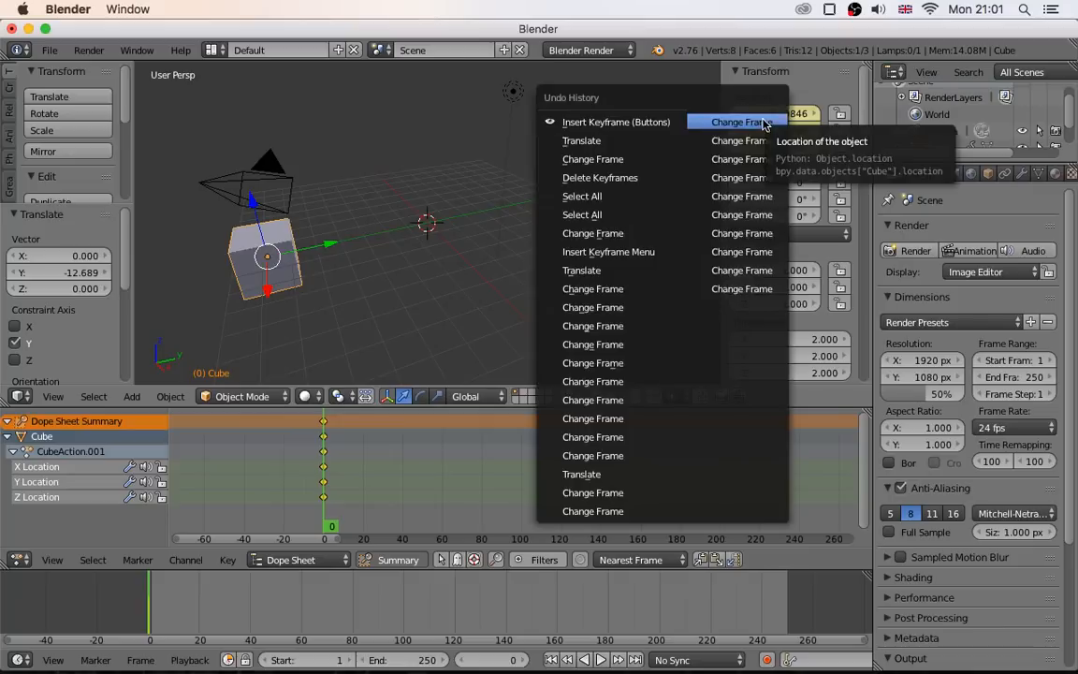
pyautogui.hotkey('ctrl', 'alt', 'z')
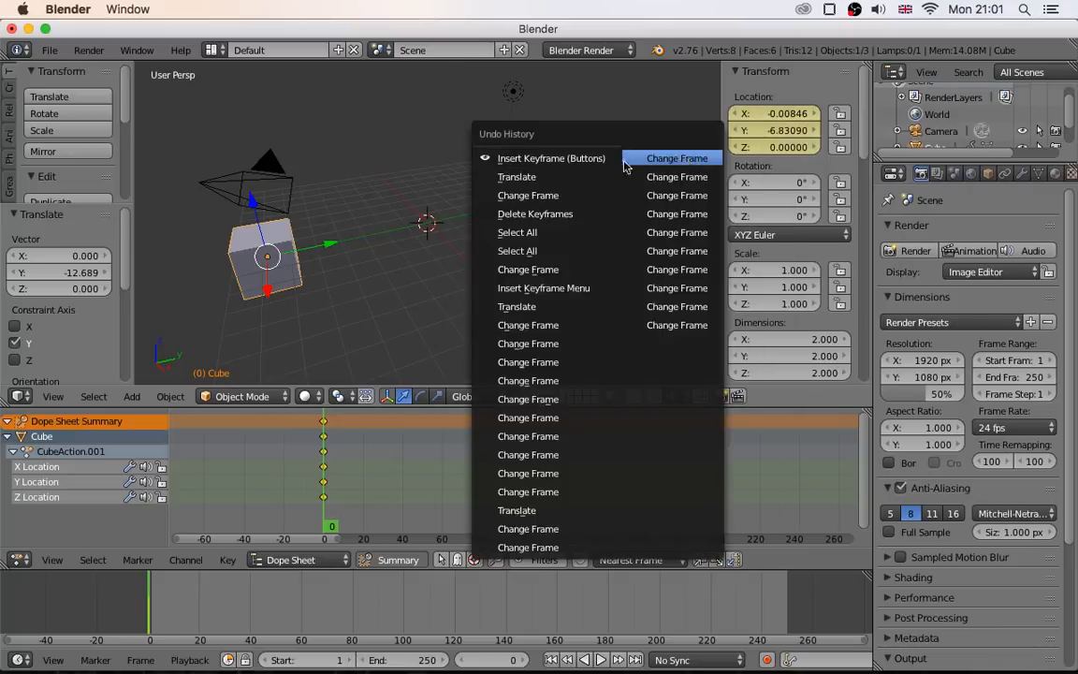
pyautogui.click(509, 150)
pyautogui.hotkey('ctrl', 'alt', 'z')
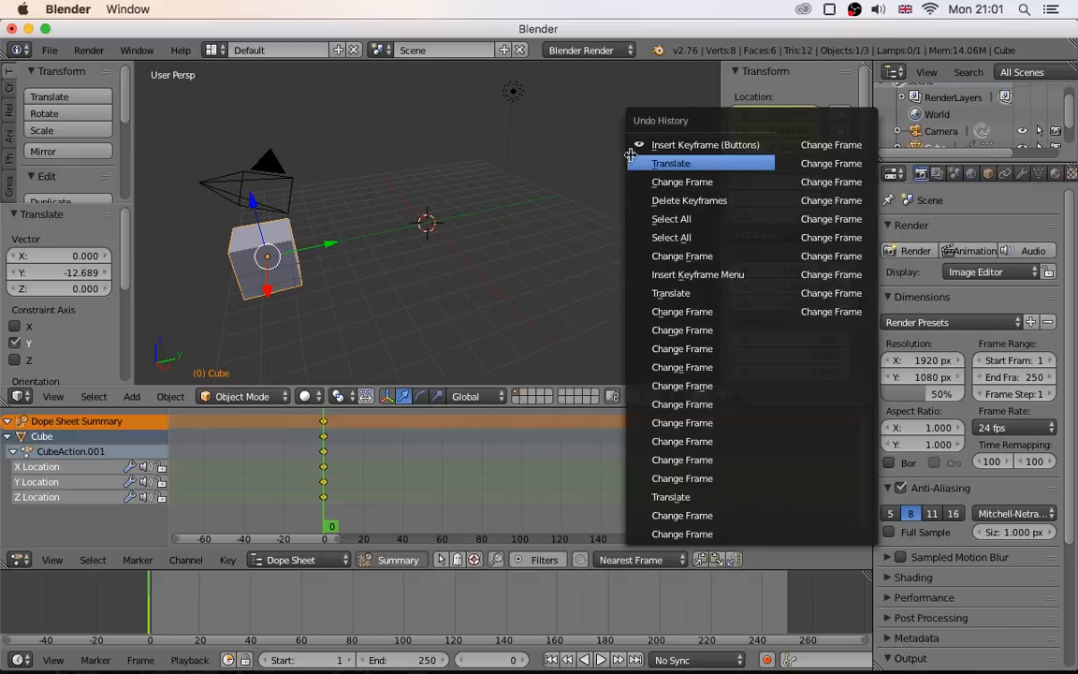
pyautogui.click(687, 162)
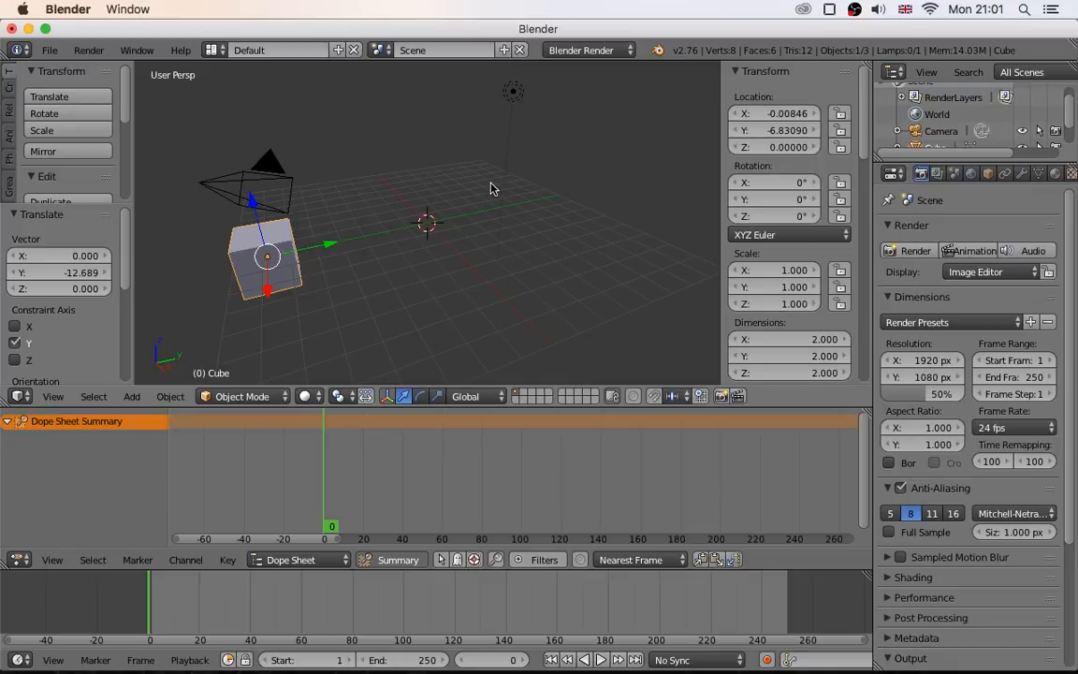
# Insert a Location keyframe for the cube at frame 0 and inspect its X, Y and Z channels in the Dope Sheet.
pyautogui.press('i')
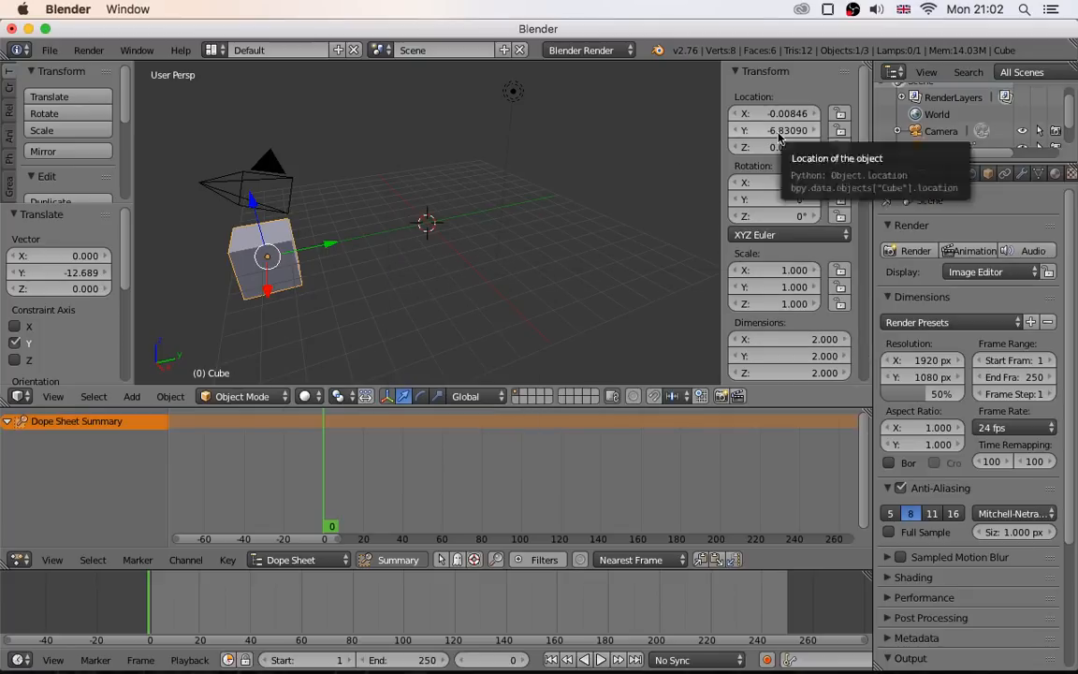
pyautogui.press('i')
pyautogui.click(387, 259)
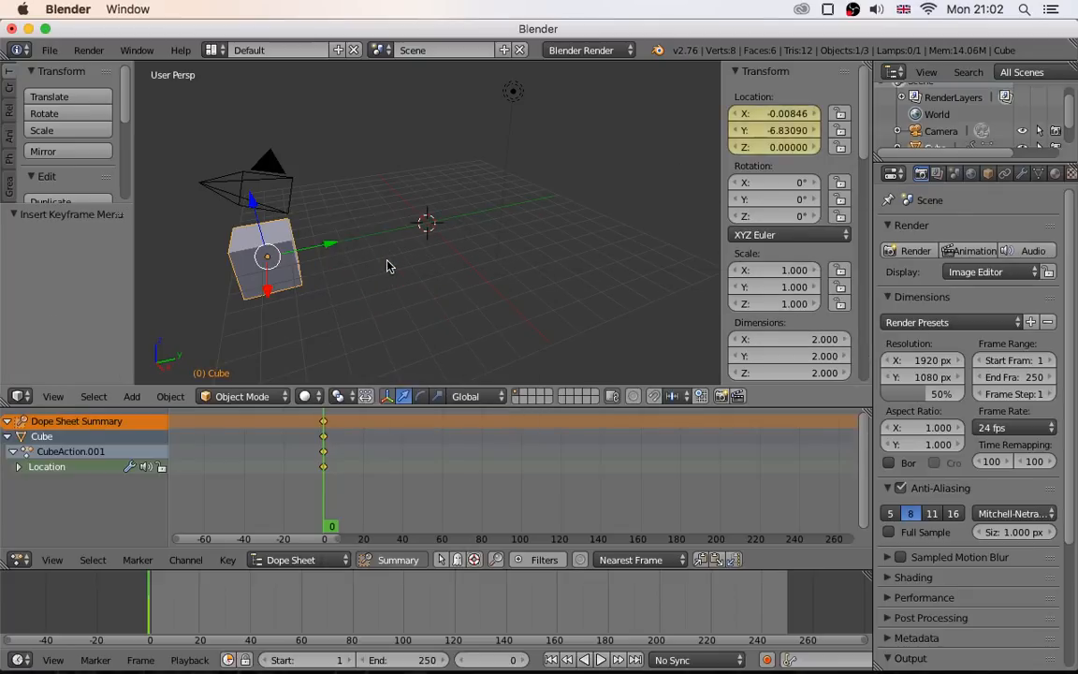
pyautogui.click(18, 466)
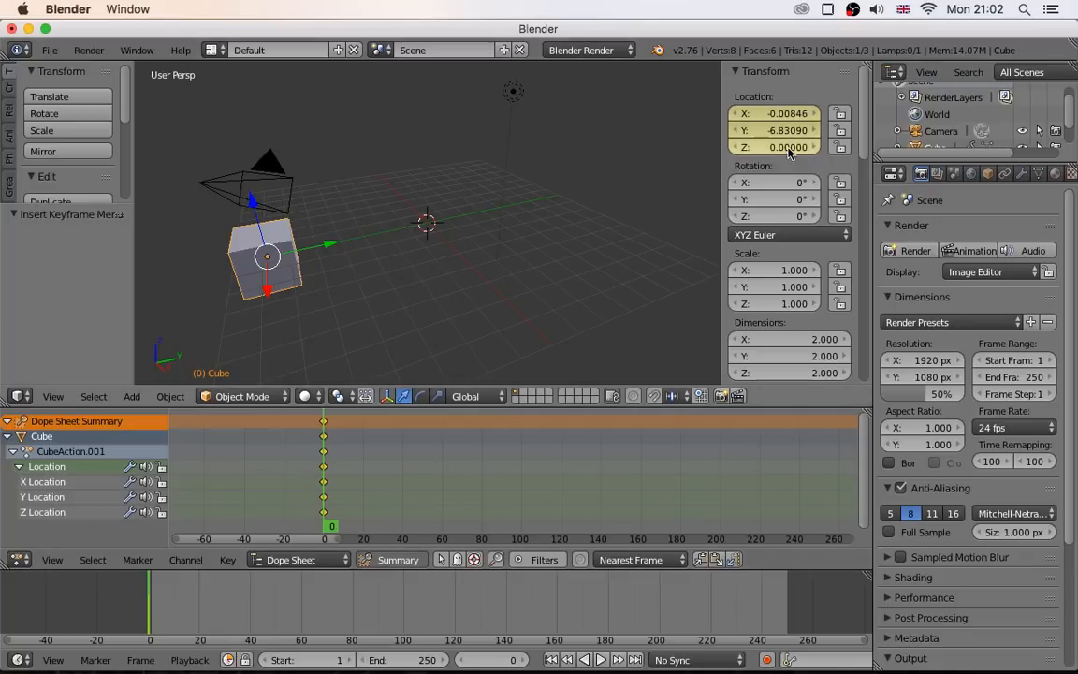
pyautogui.click(18, 466)
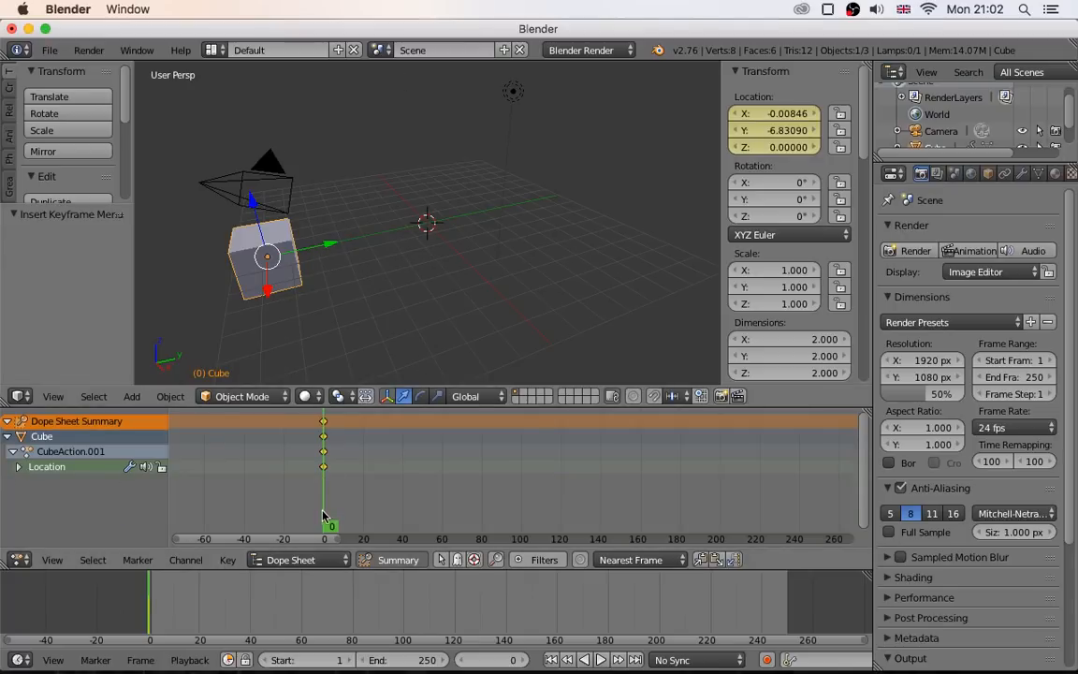
# Move the cube about 12.89 units along Y at frame 100 and insert a Location keyframe.
pyautogui.moveTo(329, 530); pyautogui.dragTo(524, 551)
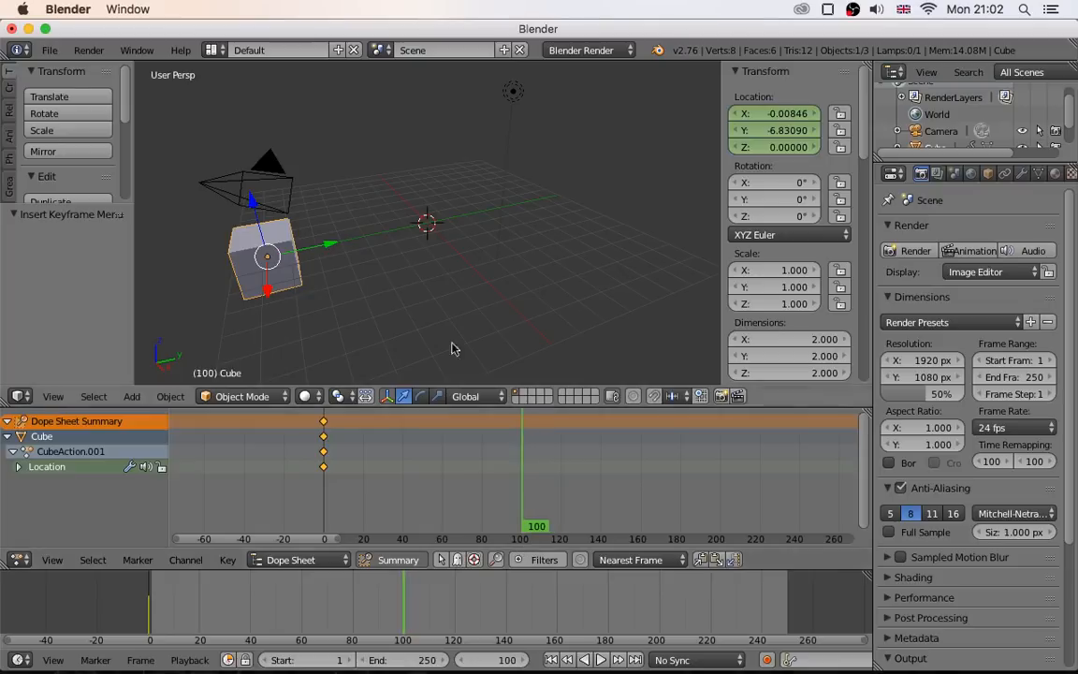
pyautogui.moveTo(325, 249); pyautogui.dragTo(588, 216)
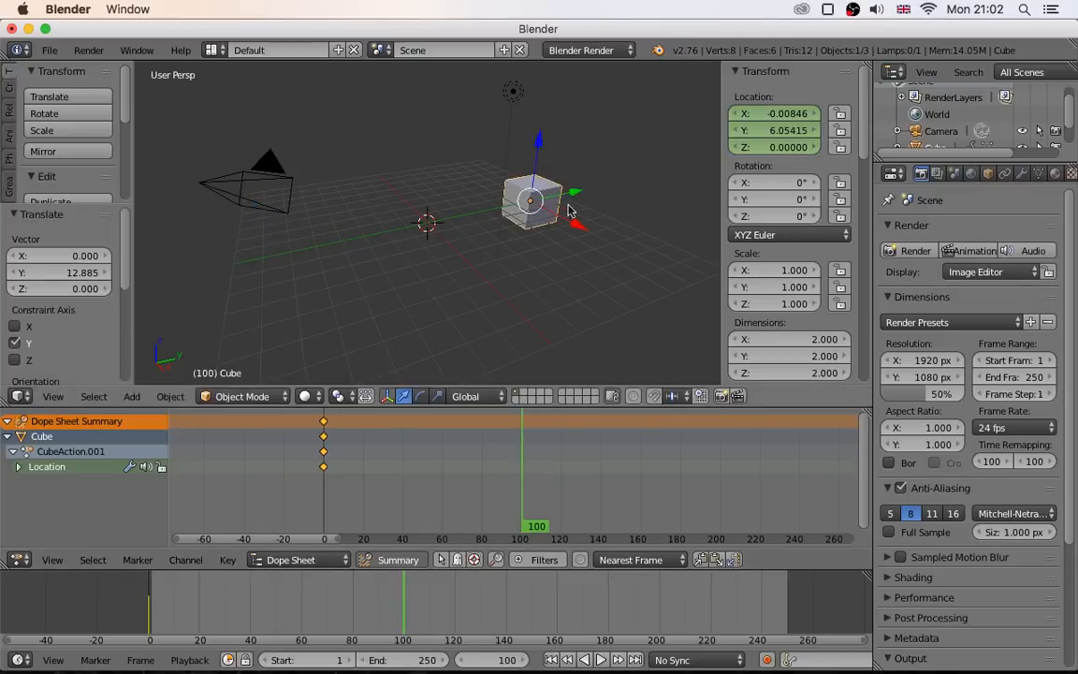
pyautogui.press('i')
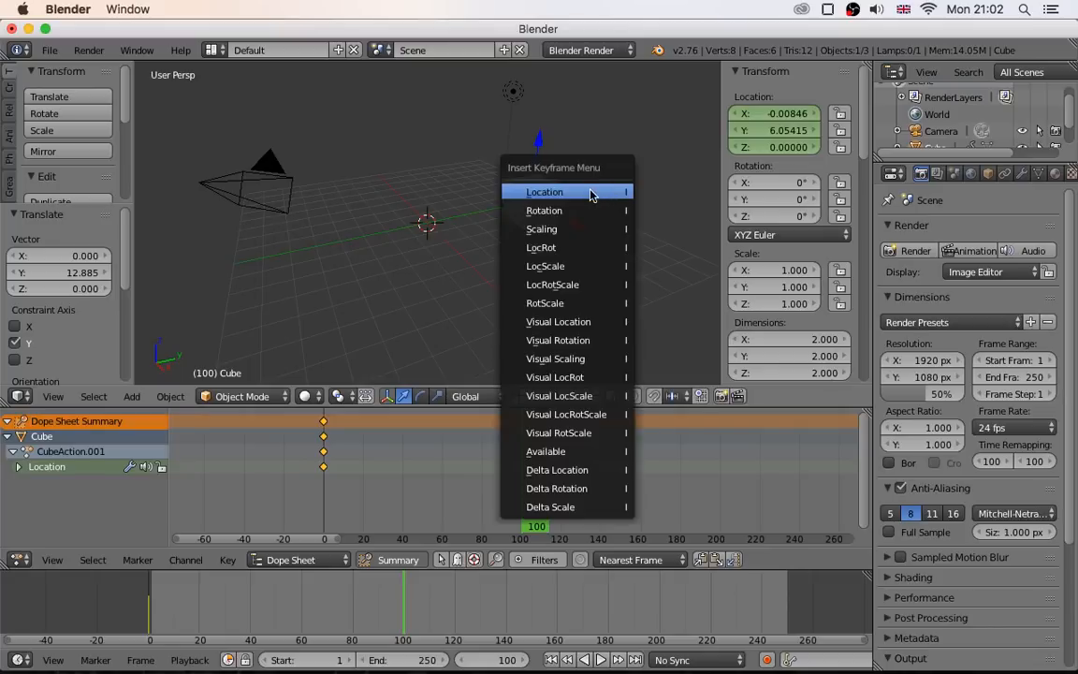
pyautogui.click(593, 193)
# Scrub through the movement, move the cube along X to about 4.51 at frame 139 and insert a Location keyframe.
pyautogui.moveTo(536, 528); pyautogui.dragTo(335, 543)
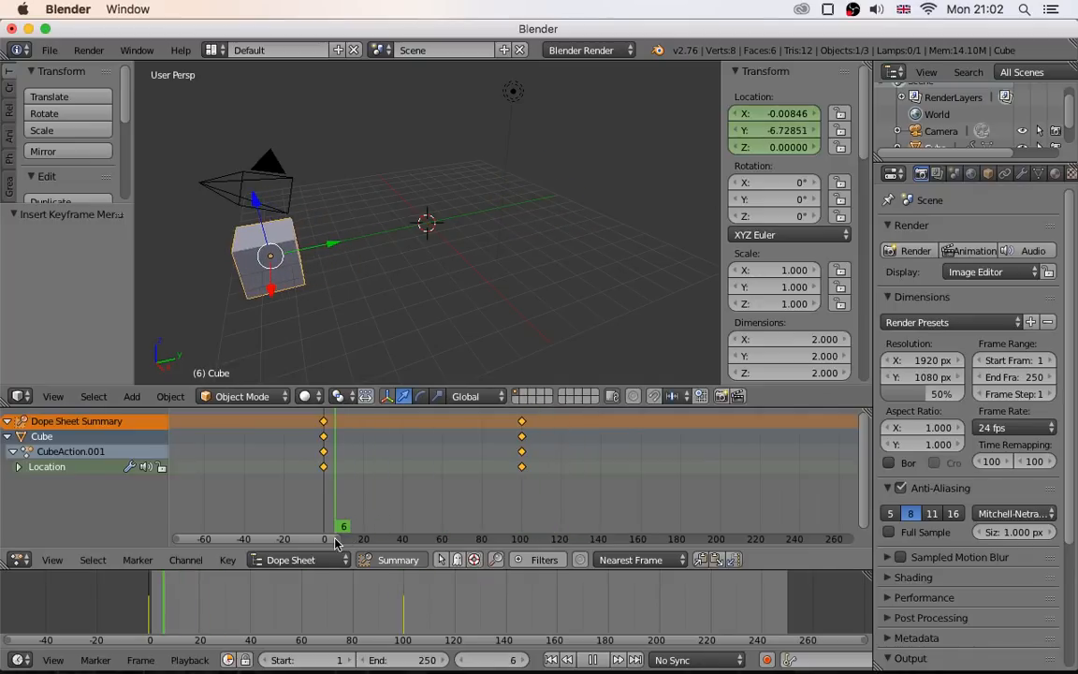
pyautogui.moveTo(335, 543); pyautogui.dragTo(600, 537)
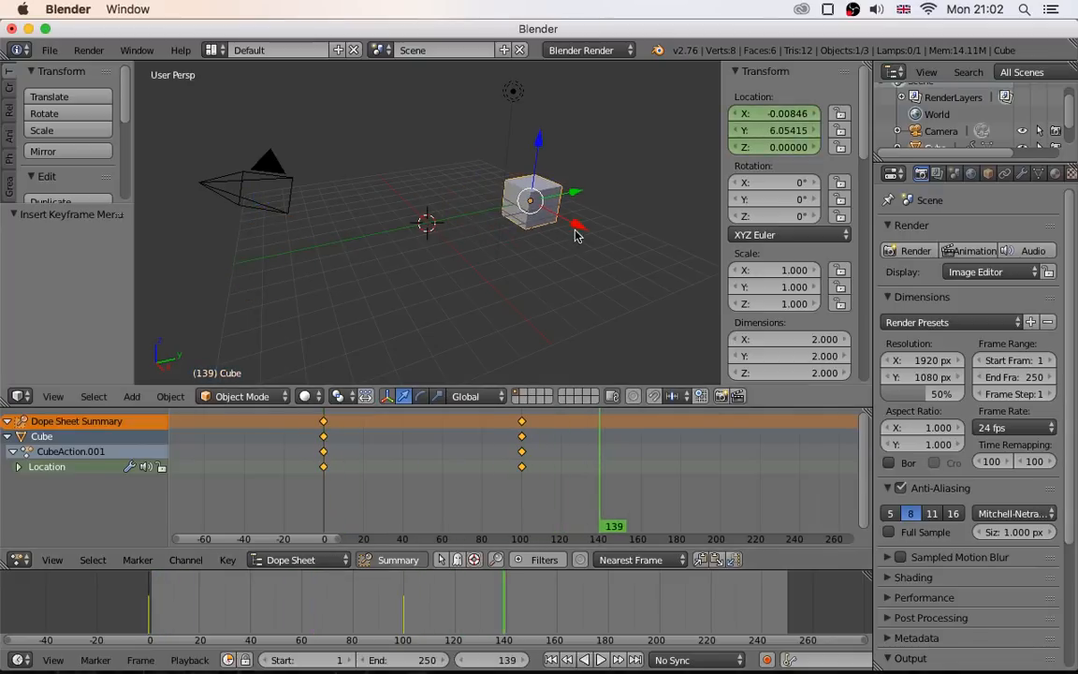
pyautogui.moveTo(565, 225); pyautogui.dragTo(645, 264)
pyautogui.press('i')
pyautogui.click(641, 265)
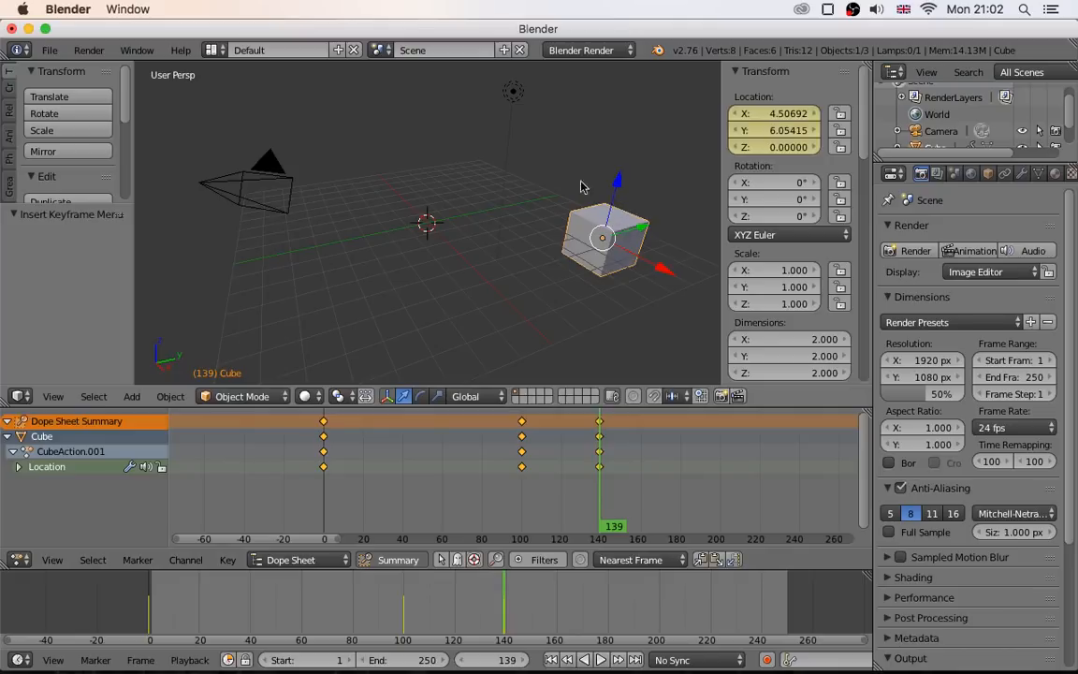
# Examine the cube's three location keyframes together in the Dope Sheet, keeping the playhead at frame 139.
pyautogui.click(596, 535)
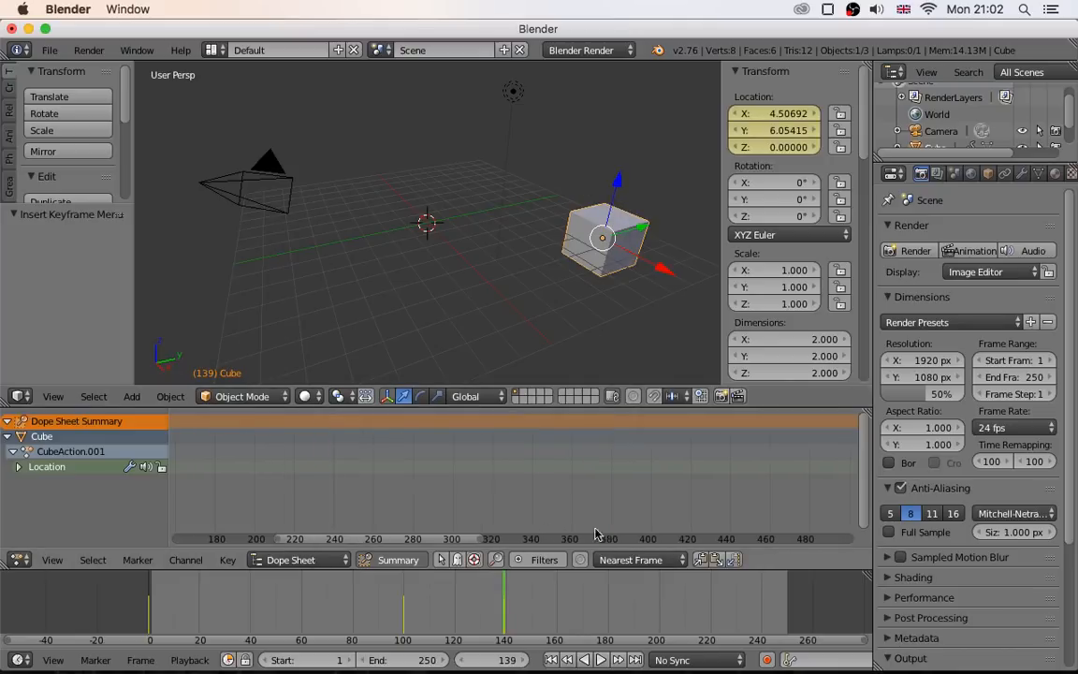
pyautogui.hscroll(-4, 433, 490)
pyautogui.hscroll(-10, 433, 490)
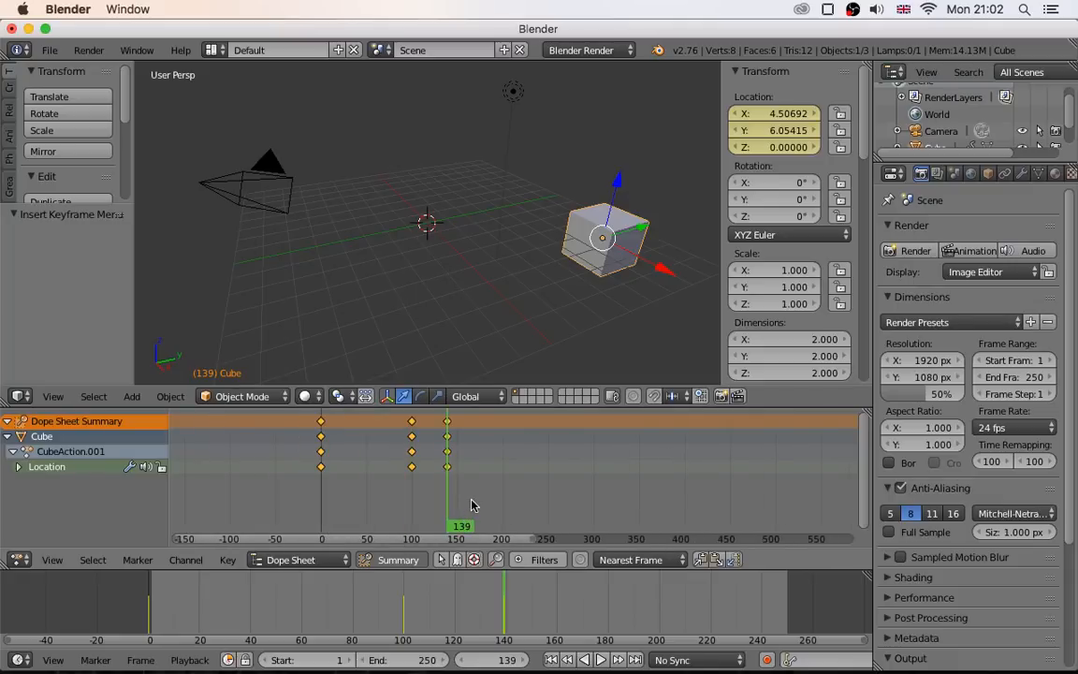
pyautogui.scroll(6, 471, 503)
pyautogui.moveTo(411, 530)
pyautogui.mouseDown()
pyautogui.moveTo(388, 531)
pyautogui.moveTo(409, 532)
pyautogui.mouseUp()
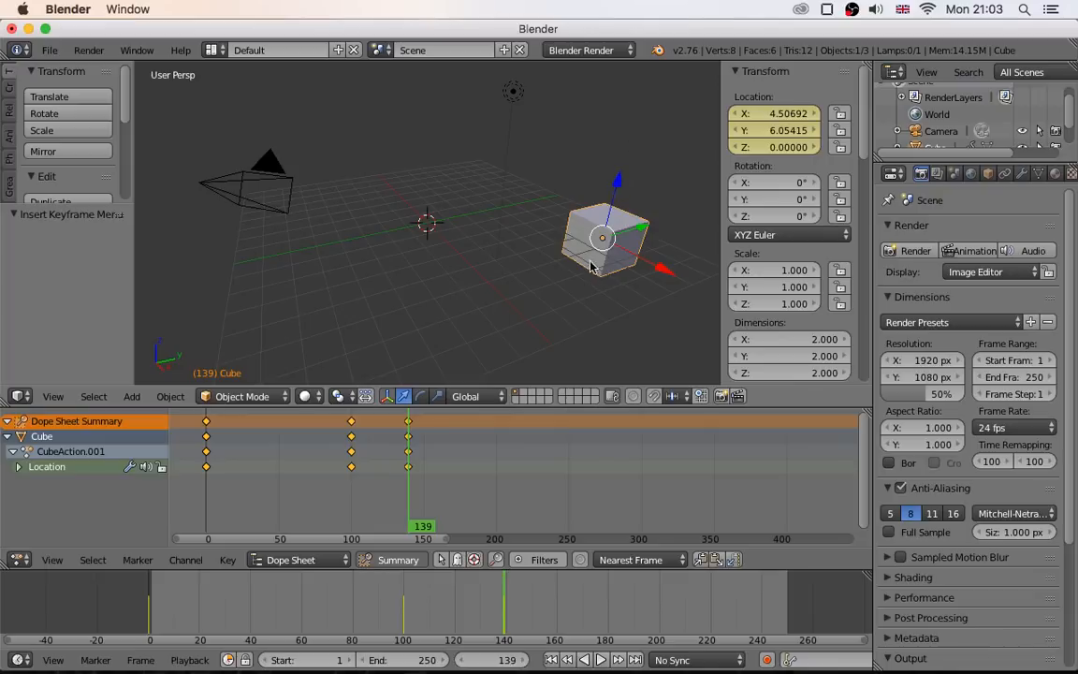
# Add a ground plane scaled about 10.83 times, lower it about 0.99 units along Z, and reselect the cube.
pyautogui.hotkey('shift', 'a')
pyautogui.moveTo(490, 271)
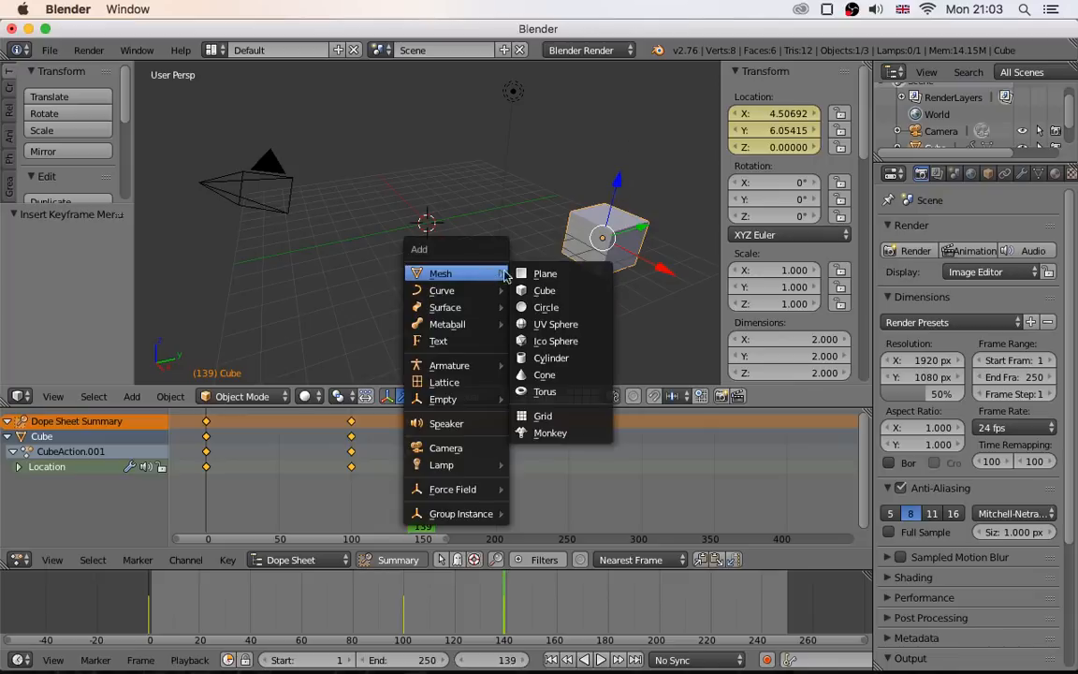
pyautogui.click(541, 274)
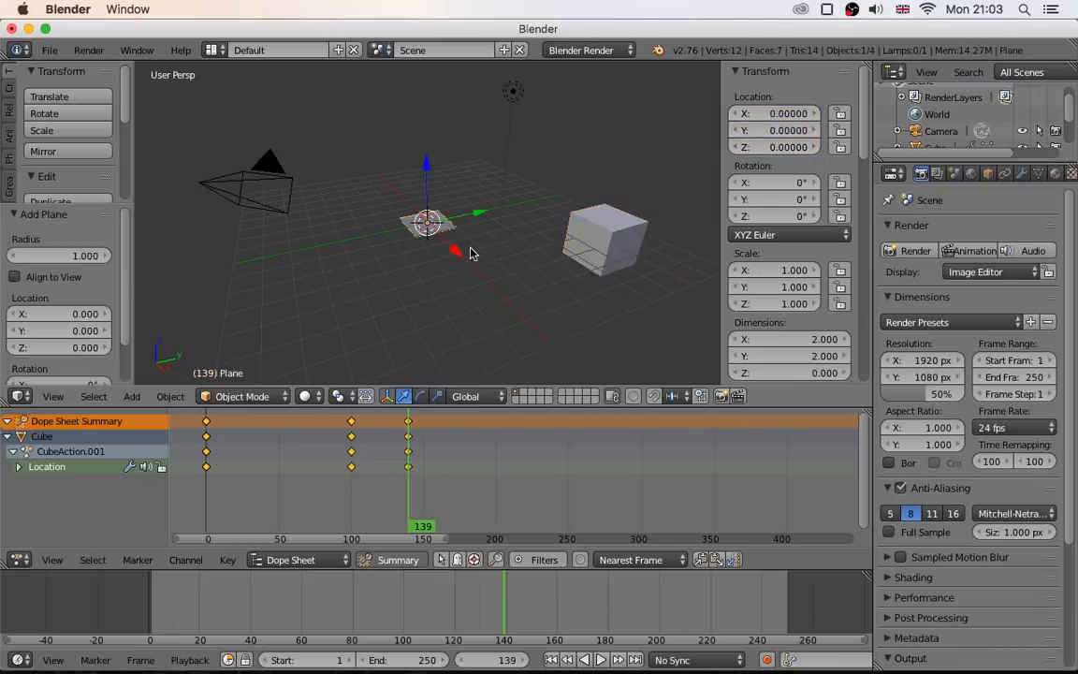
pyautogui.press('s')
pyautogui.click(282, 229)
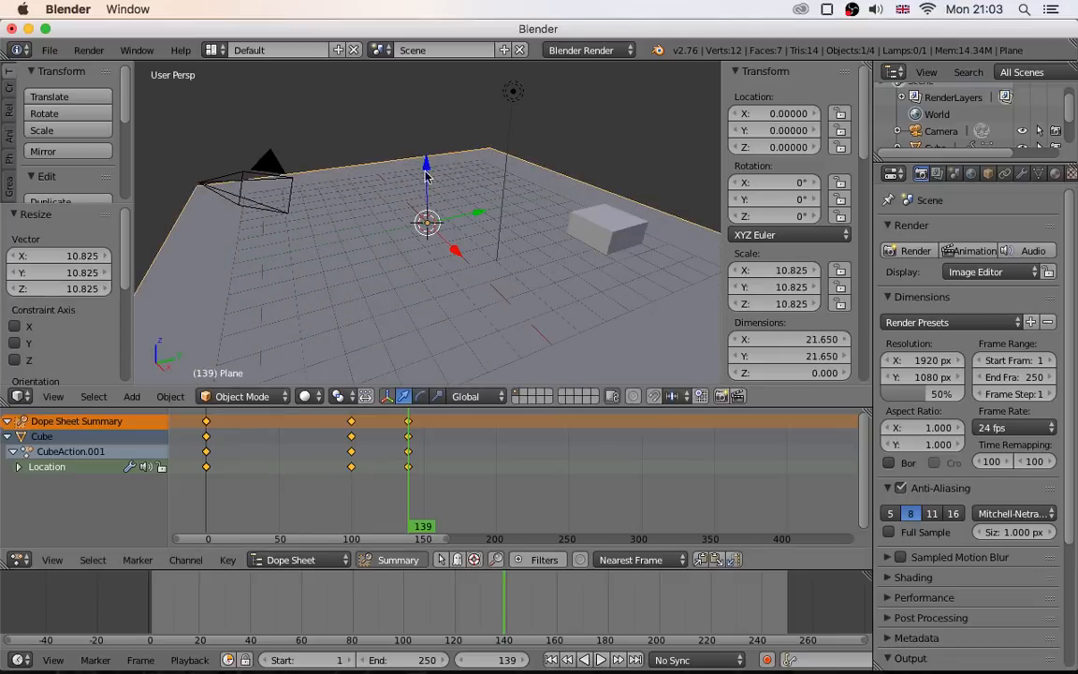
pyautogui.moveTo(426, 176); pyautogui.dragTo(426, 190)
pyautogui.rightClick(617, 239)
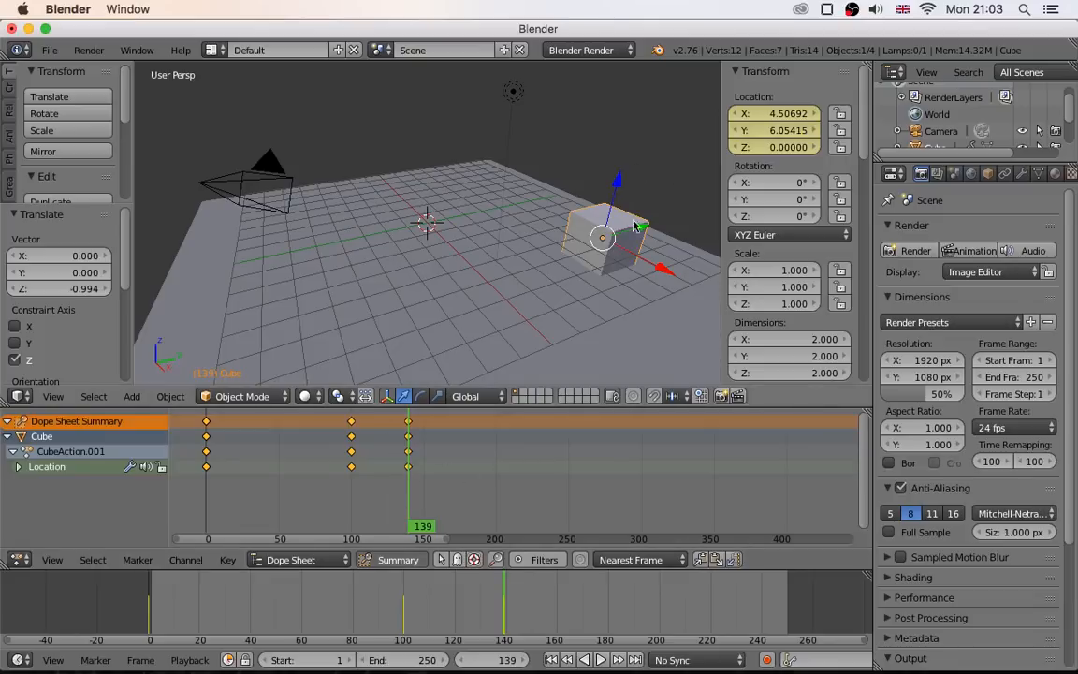
# Insert a Rotation keyframe for the cube at frame 139.
pyautogui.press('i')
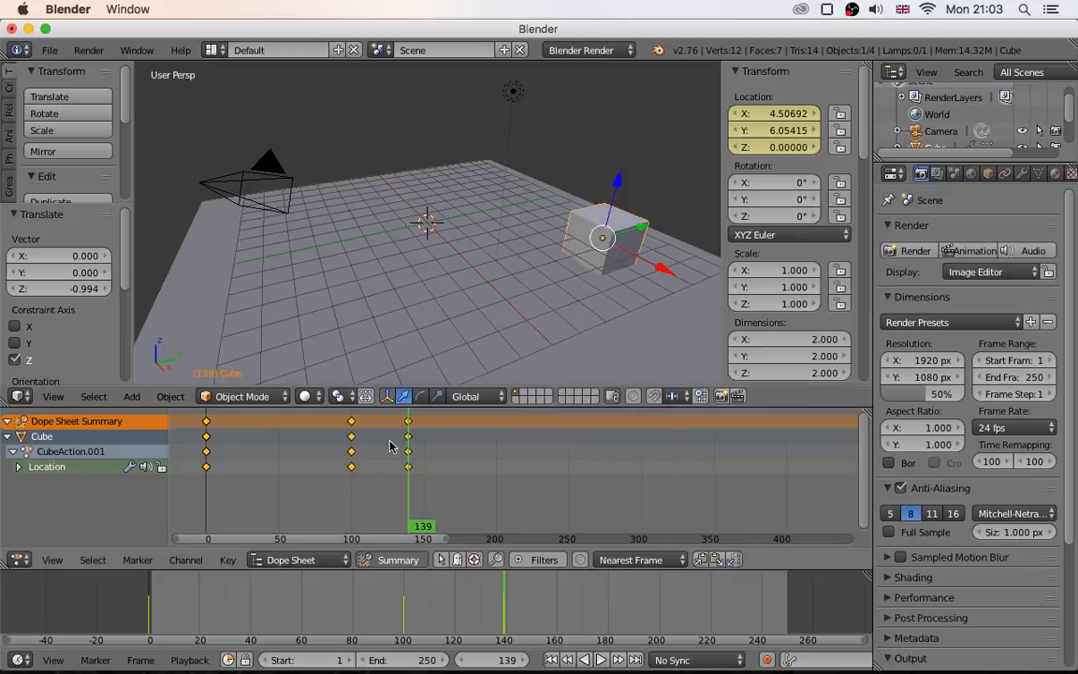
pyautogui.press('i')
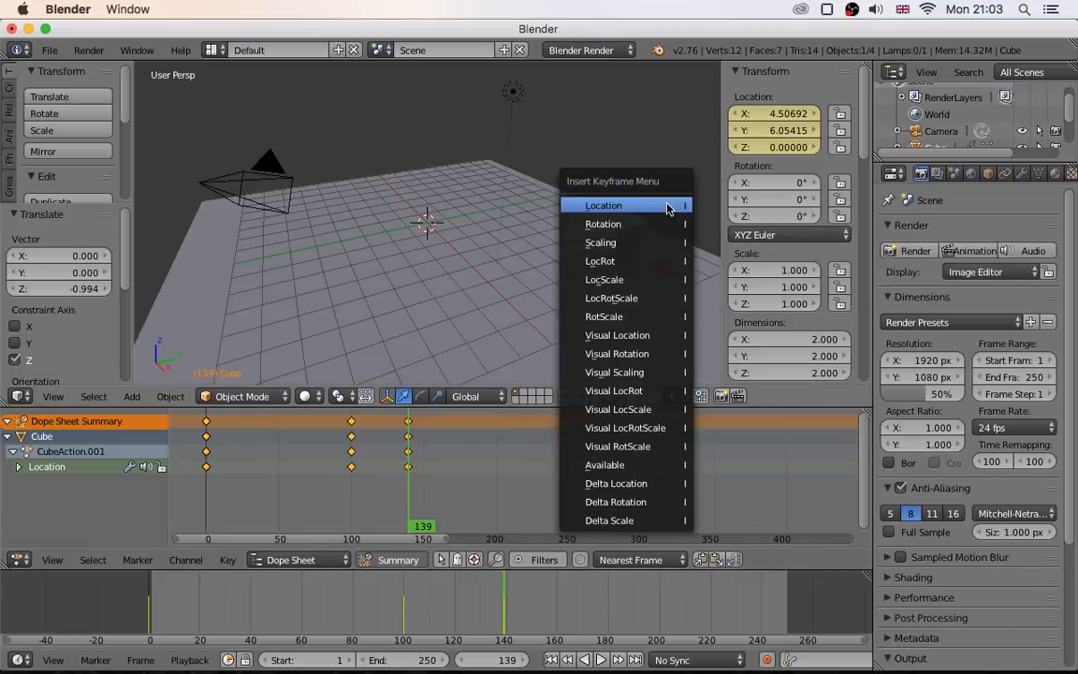
pyautogui.click(619, 225)
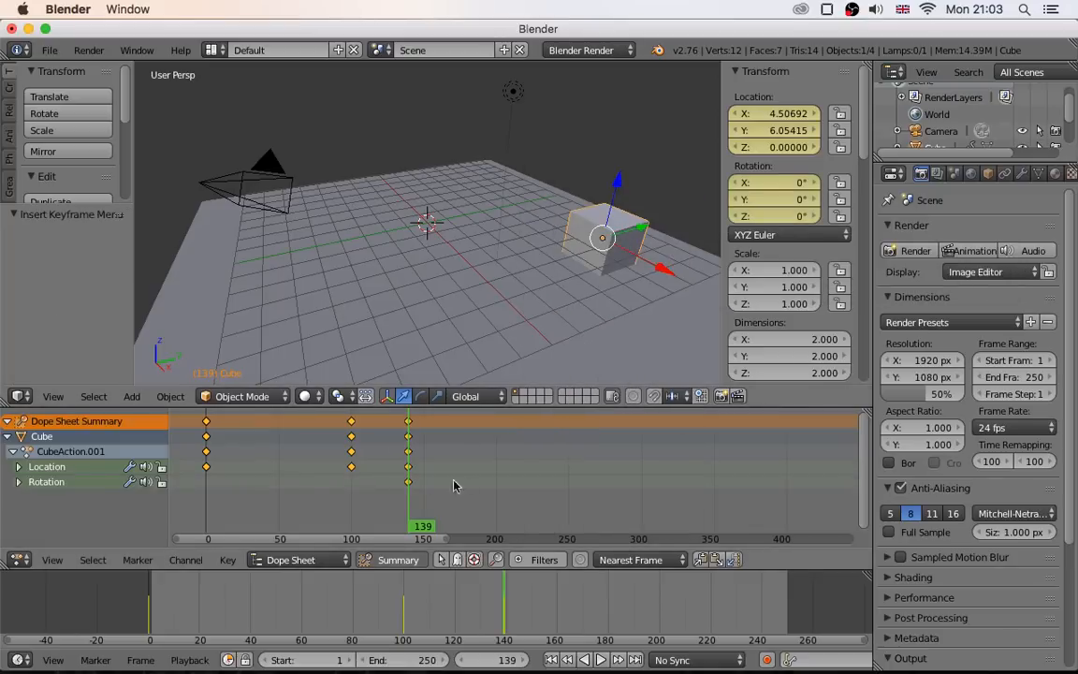
# Go to frame 151 and move the cube about -0.97 units along Y.
pyautogui.hotkey('alt', 'a')
pyautogui.moveTo(426, 524); pyautogui.dragTo(425, 524)
pyautogui.moveTo(636, 225); pyautogui.dragTo(620, 278)
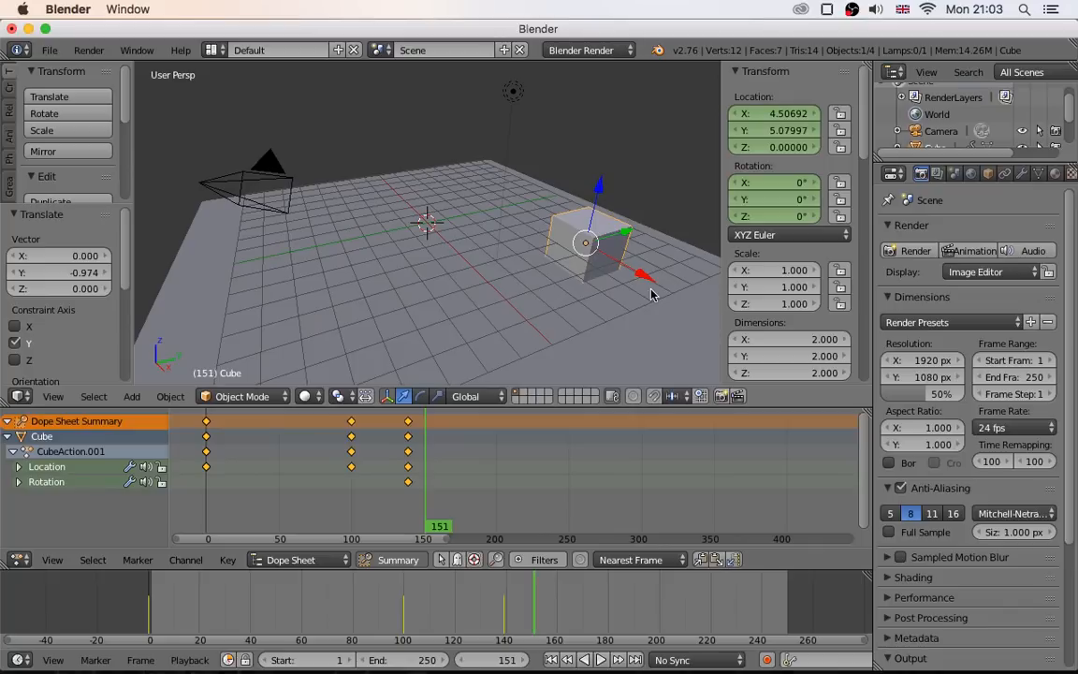
# Rotate the cube 90° about the global X axis and insert a LocRot keyframe at frame 151.
pyautogui.press('r')
pyautogui.write('x')
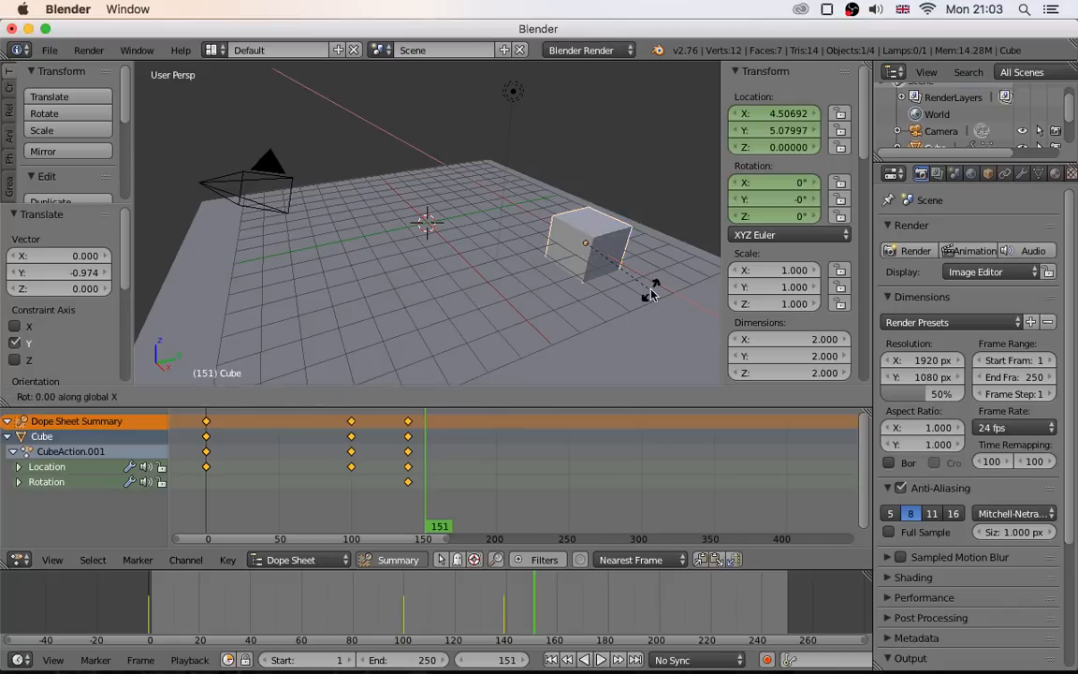
pyautogui.write('90')
pyautogui.press('Return')
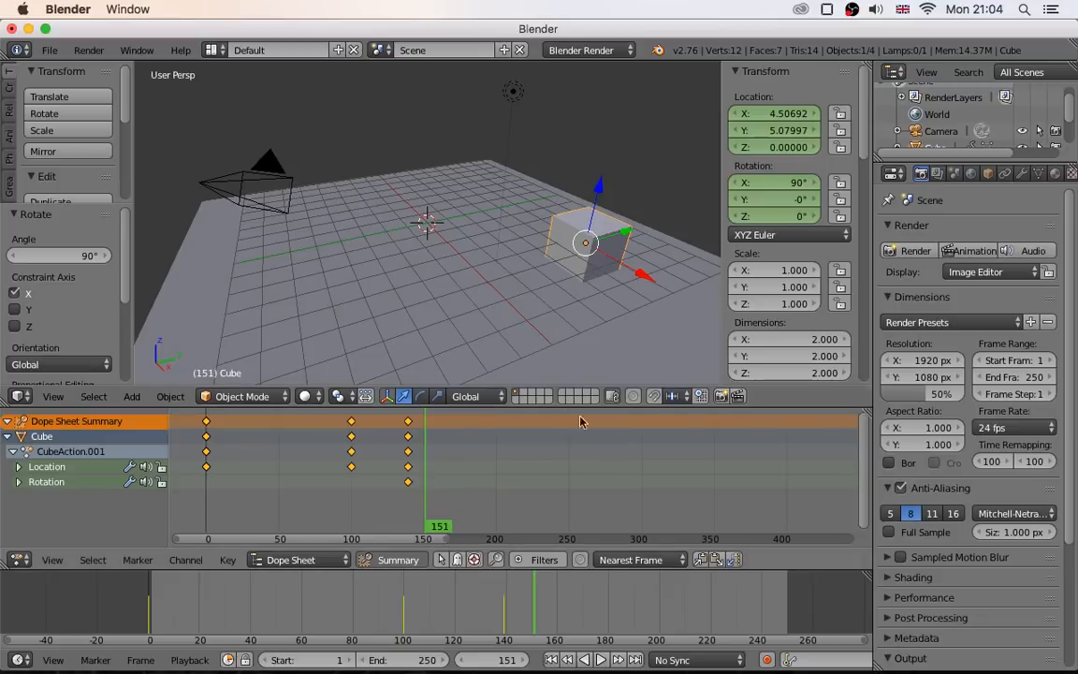
pyautogui.press('i')
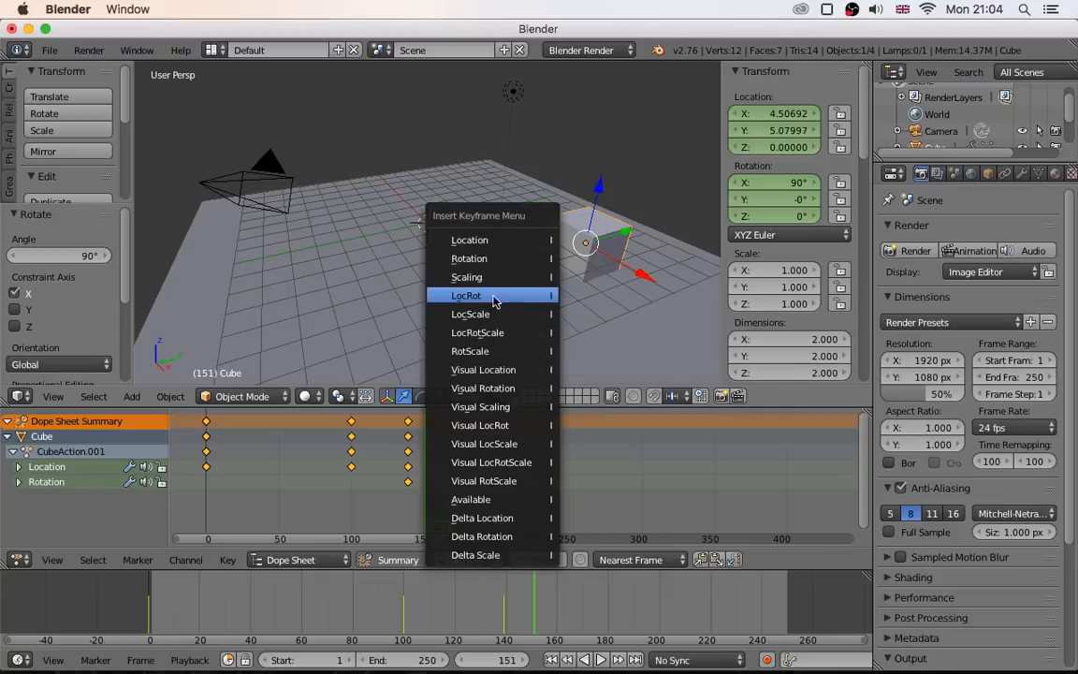
pyautogui.click(463, 297)
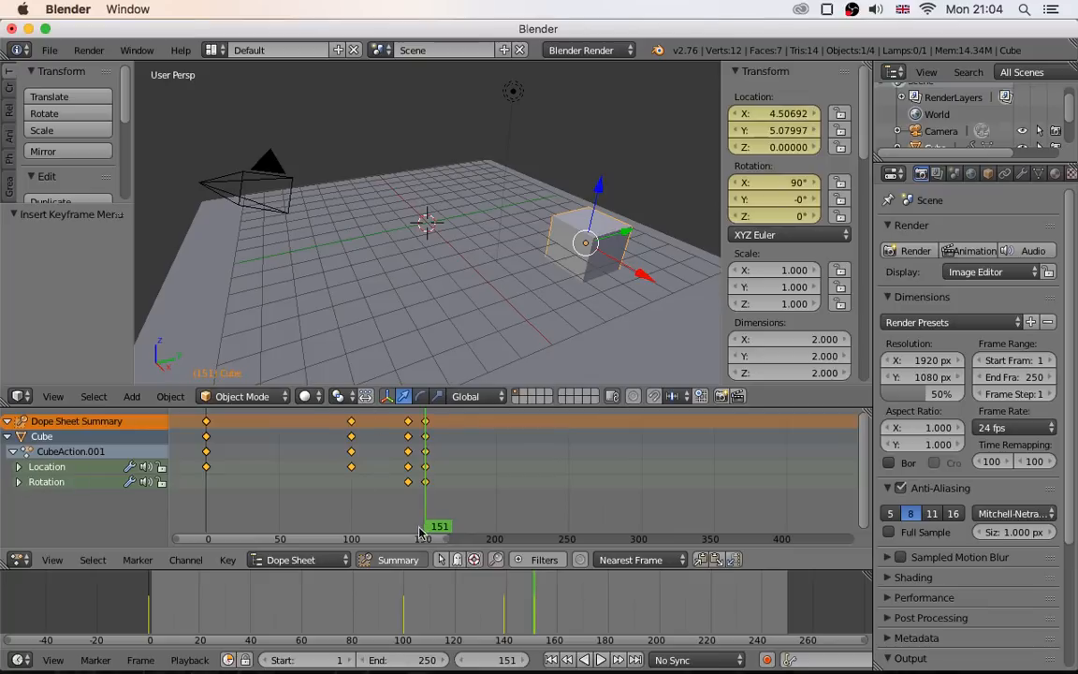
# Move the cube about -5.97 units along Y at frame 200 and insert a Location keyframe.
pyautogui.moveTo(437, 530); pyautogui.dragTo(495, 535)
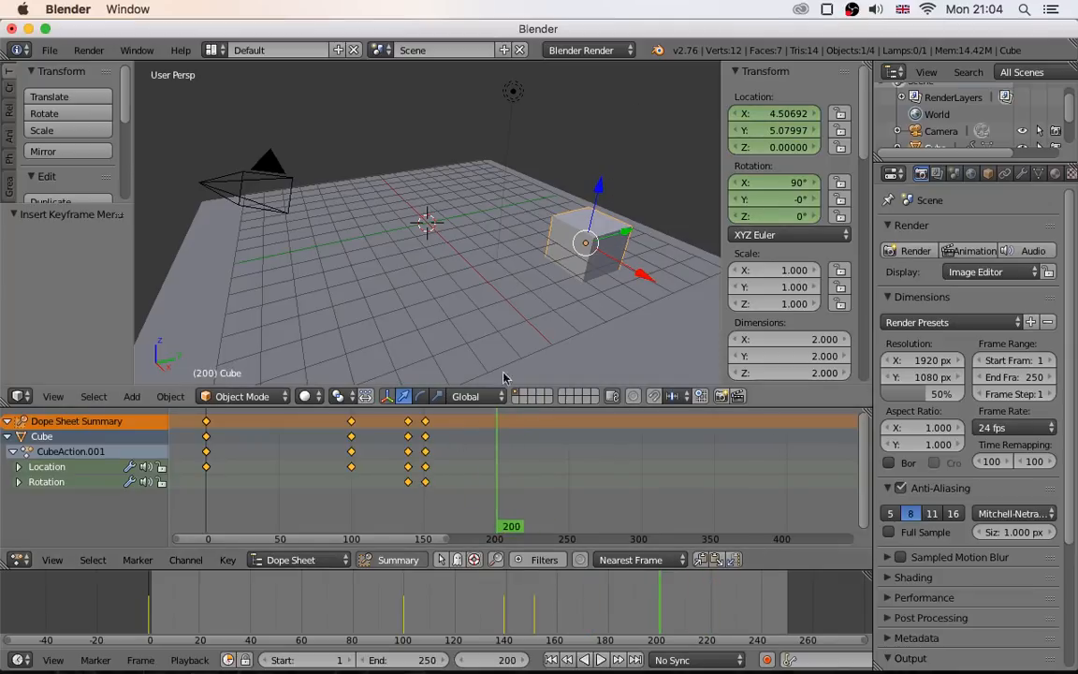
pyautogui.moveTo(625, 232); pyautogui.dragTo(515, 294)
pyautogui.press('i')
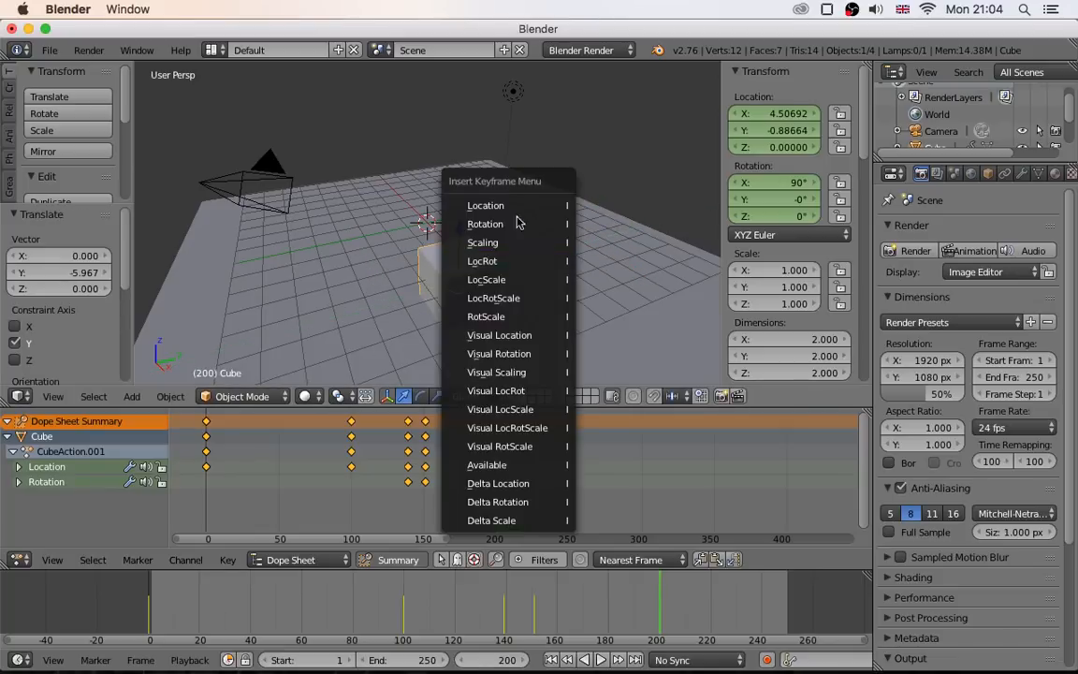
pyautogui.click(459, 204)
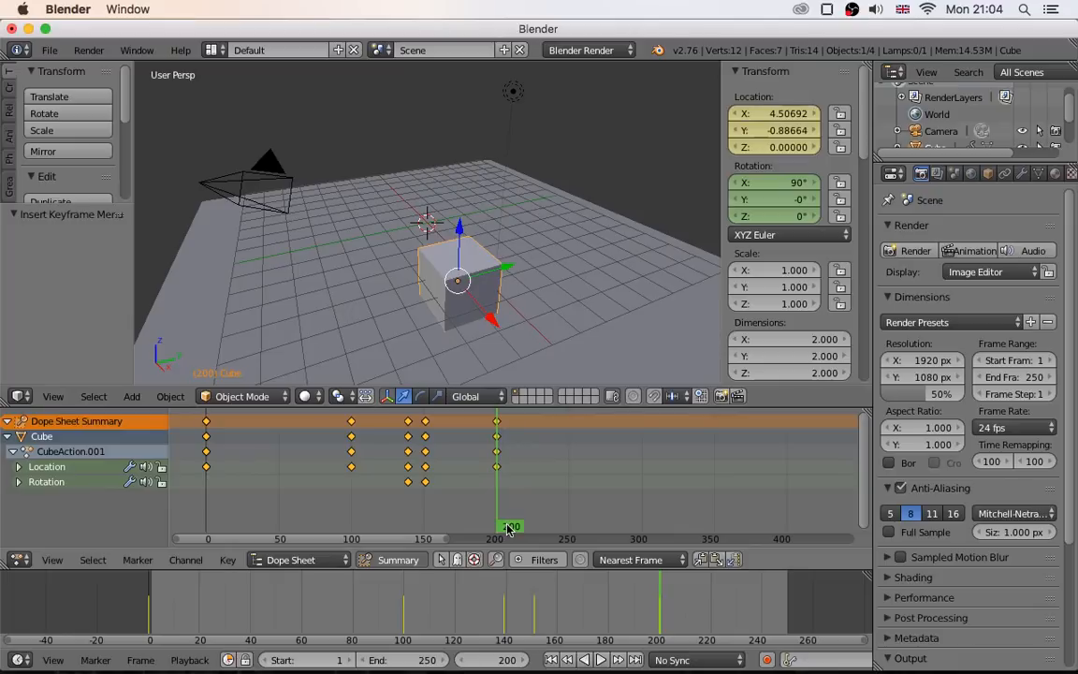
# Set the playhead to frame 202, two frames after the cube's last keyframe.
pyautogui.moveTo(507, 530); pyautogui.dragTo(505, 523)
pyautogui.scroll(9, 501, 472)
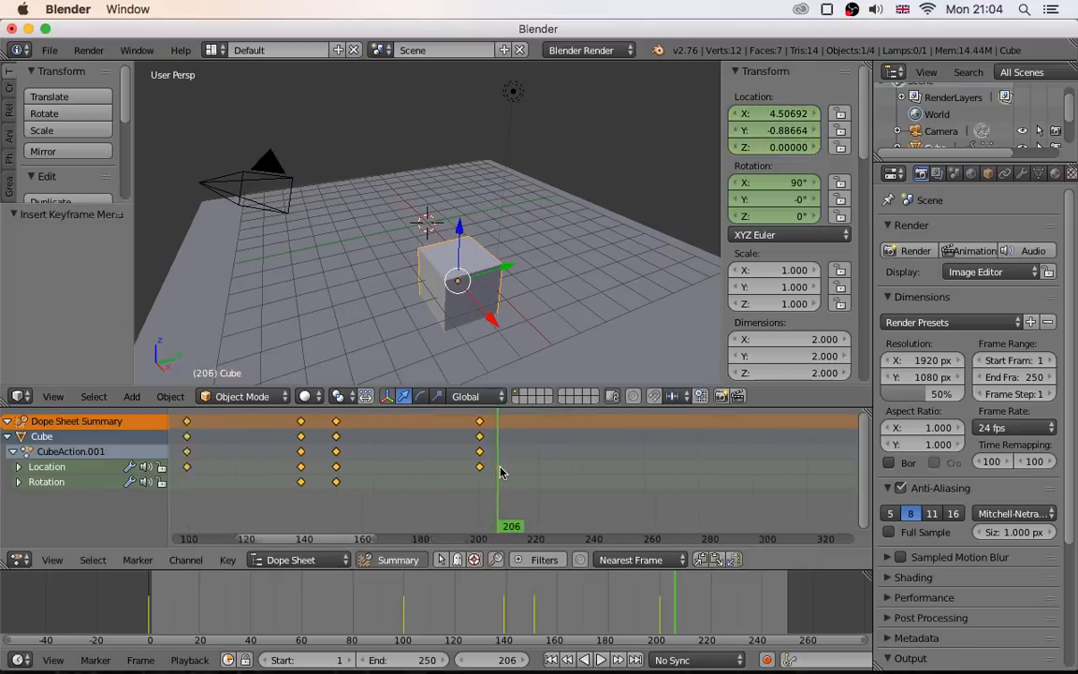
pyautogui.scroll(8, 500, 472)
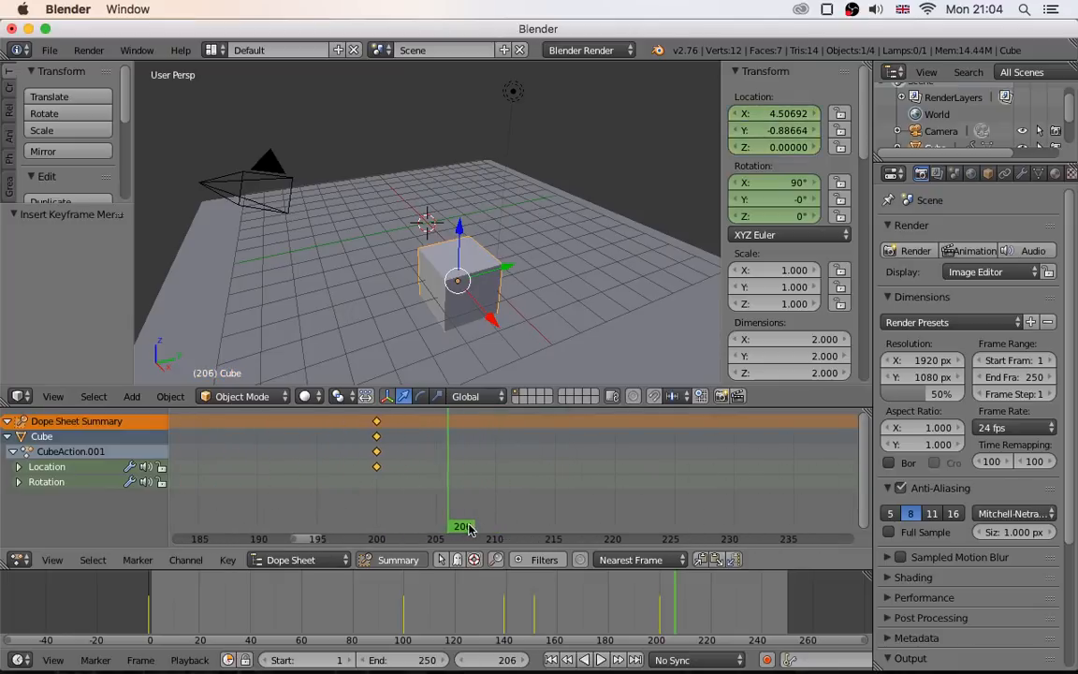
pyautogui.moveTo(468, 530); pyautogui.dragTo(376, 528)
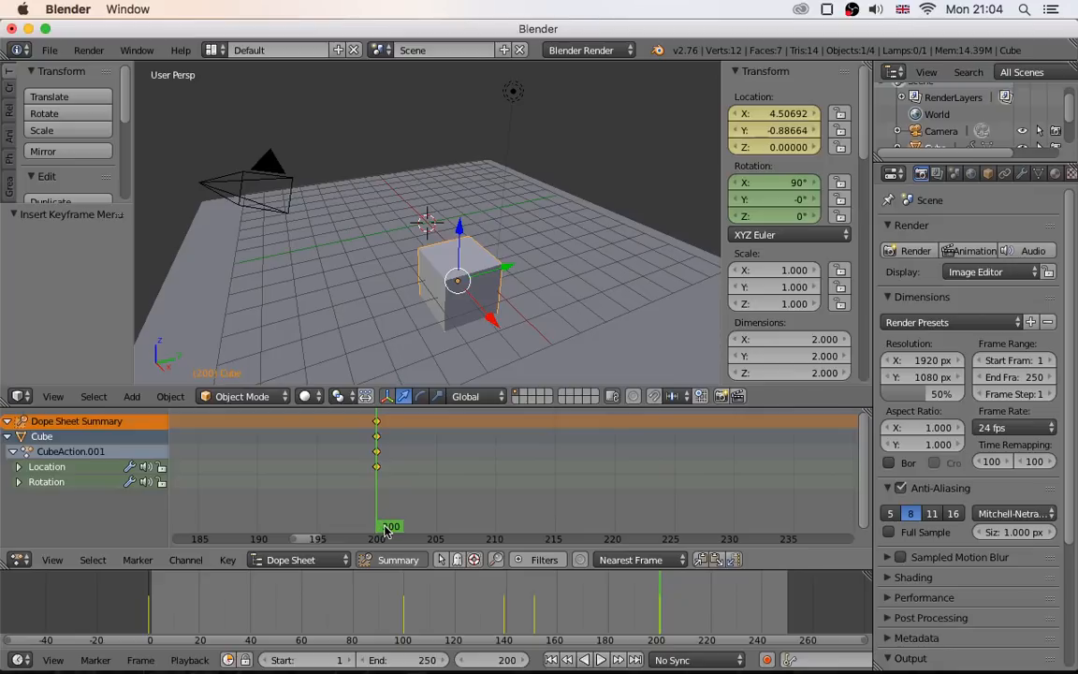
pyautogui.hotkey('alt', 'a')
pyautogui.moveTo(389, 530)
pyautogui.mouseDown()
pyautogui.moveTo(434, 535)
pyautogui.moveTo(376, 535)
pyautogui.moveTo(388, 533)
pyautogui.mouseUp()
pyautogui.hotkey('alt', 'a')
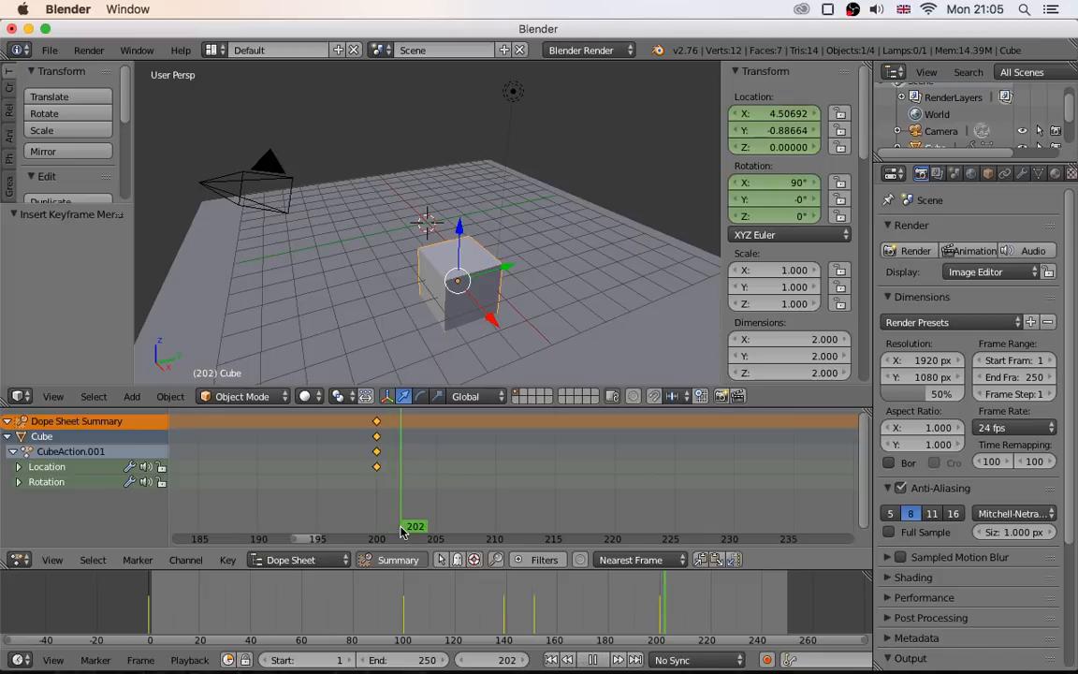
pyautogui.hotkey('alt', 'a')
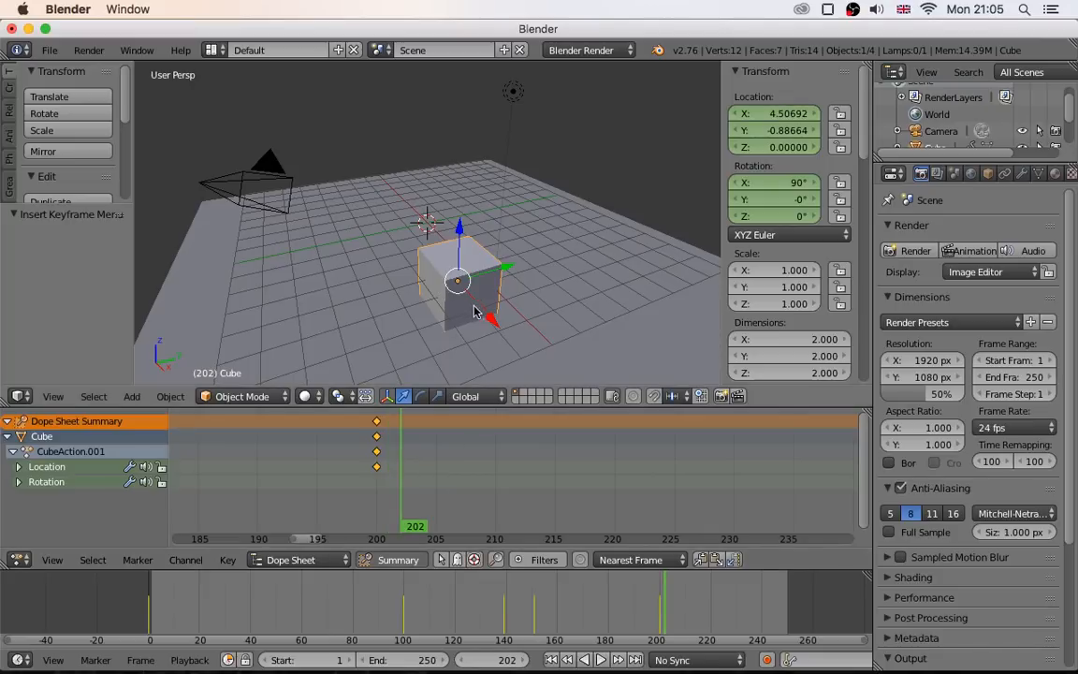
# Move the cube about -11.03 units along X and insert a Location keyframe at frame 202.
pyautogui.press('g')
pyautogui.press('x')
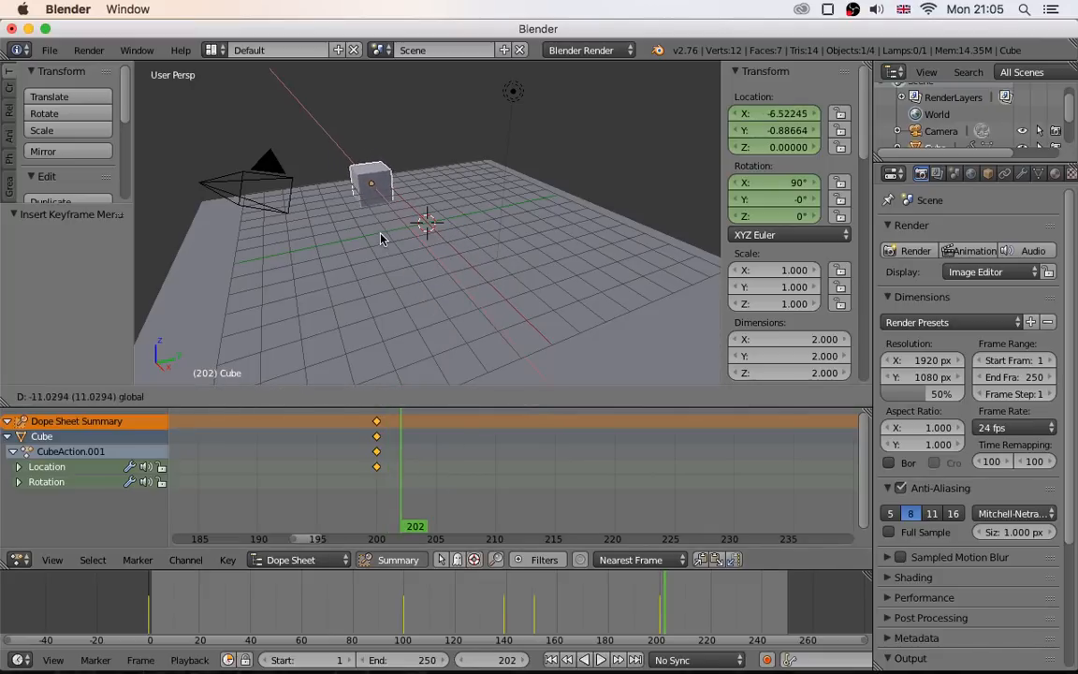
pyautogui.click(341, 209)
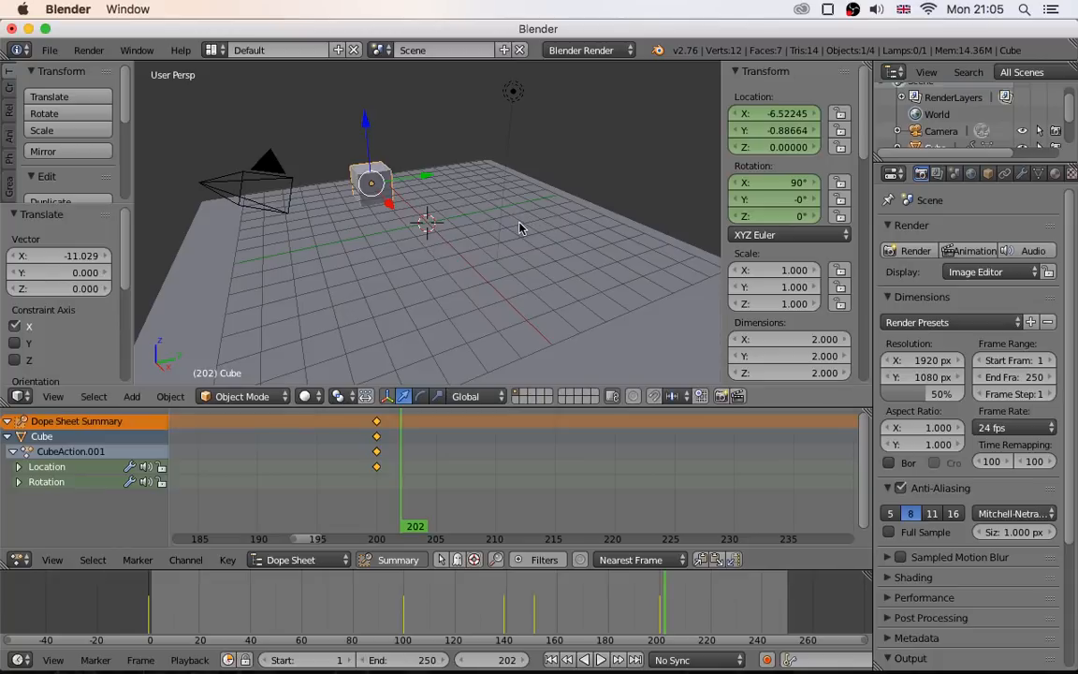
pyautogui.press('i')
pyautogui.click(521, 225)
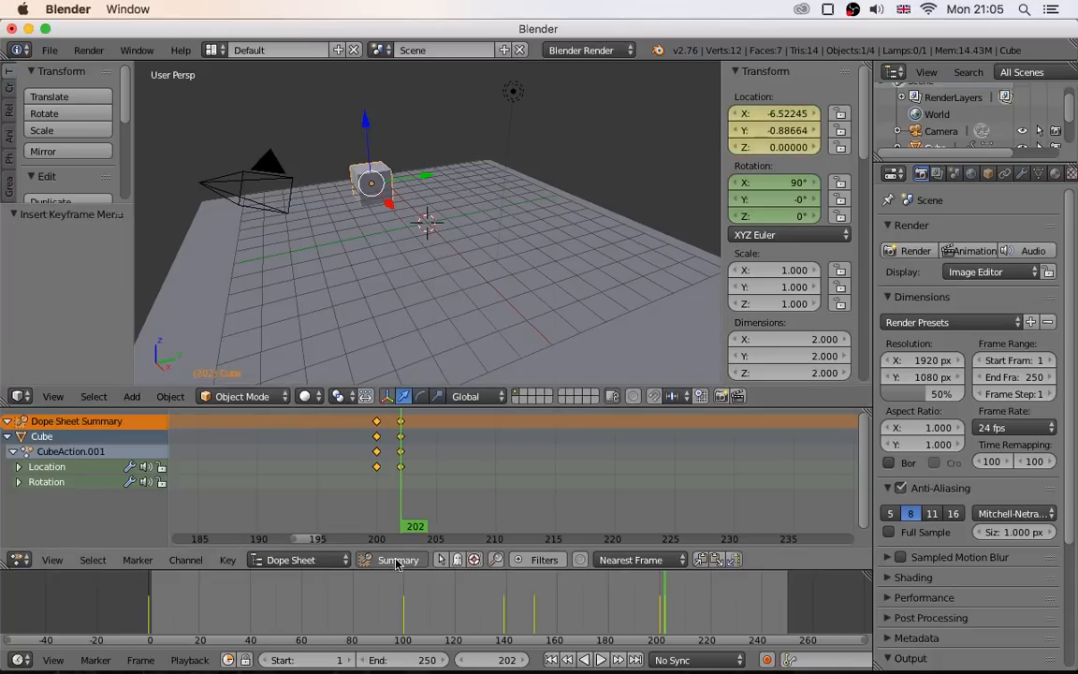
# Play the cube's whole animation from frame 0 to review all its keyframes.
pyautogui.scroll(-8, 446, 500)
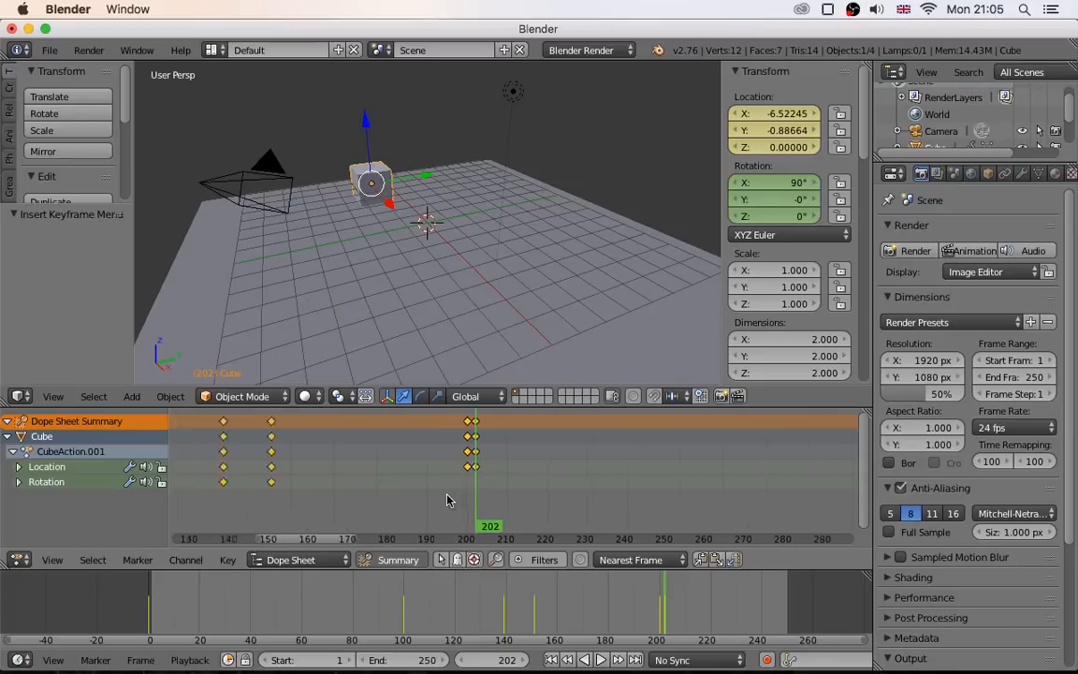
pyautogui.scroll(-4, 447, 501)
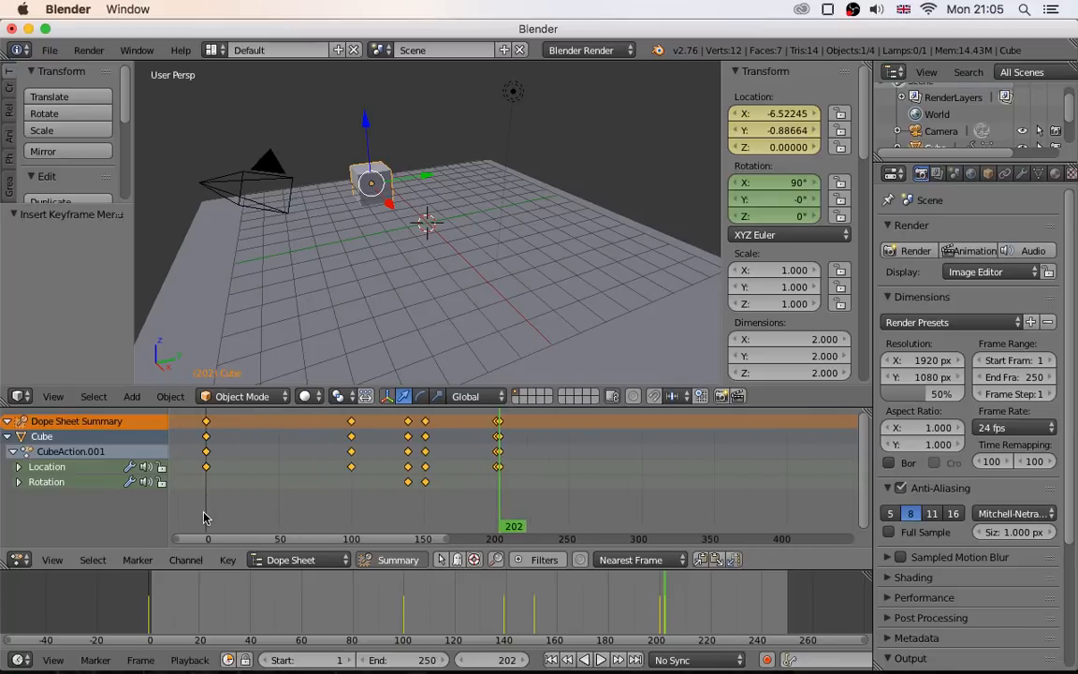
pyautogui.click(204, 518)
pyautogui.hotkey('alt', 'a')
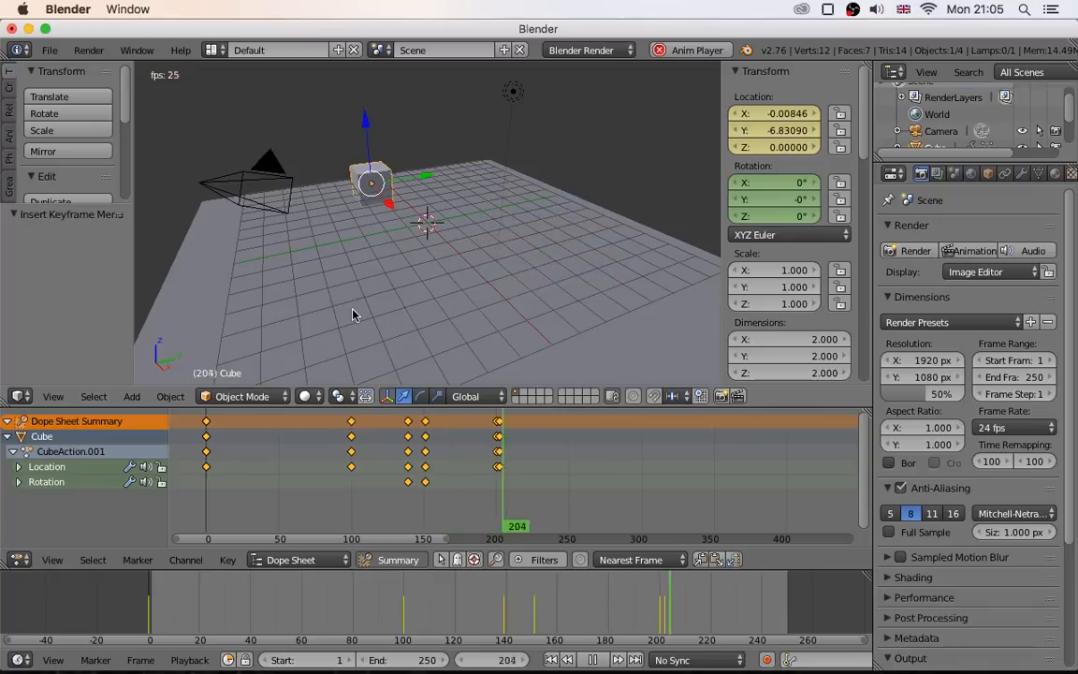
pyautogui.hotkey('alt', 'a')
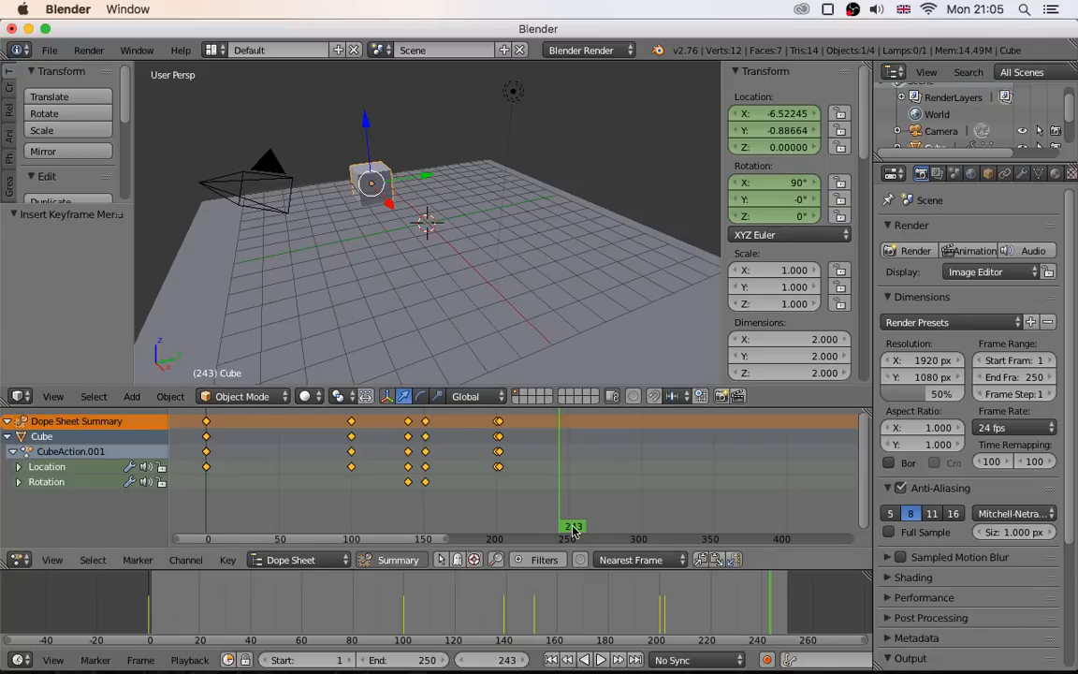
# Scrub back through the later keyframes and replay the cube's rotation and movement from frame 139.
pyautogui.moveTo(573, 529); pyautogui.dragTo(493, 524)
pyautogui.scroll(3, 522, 502)
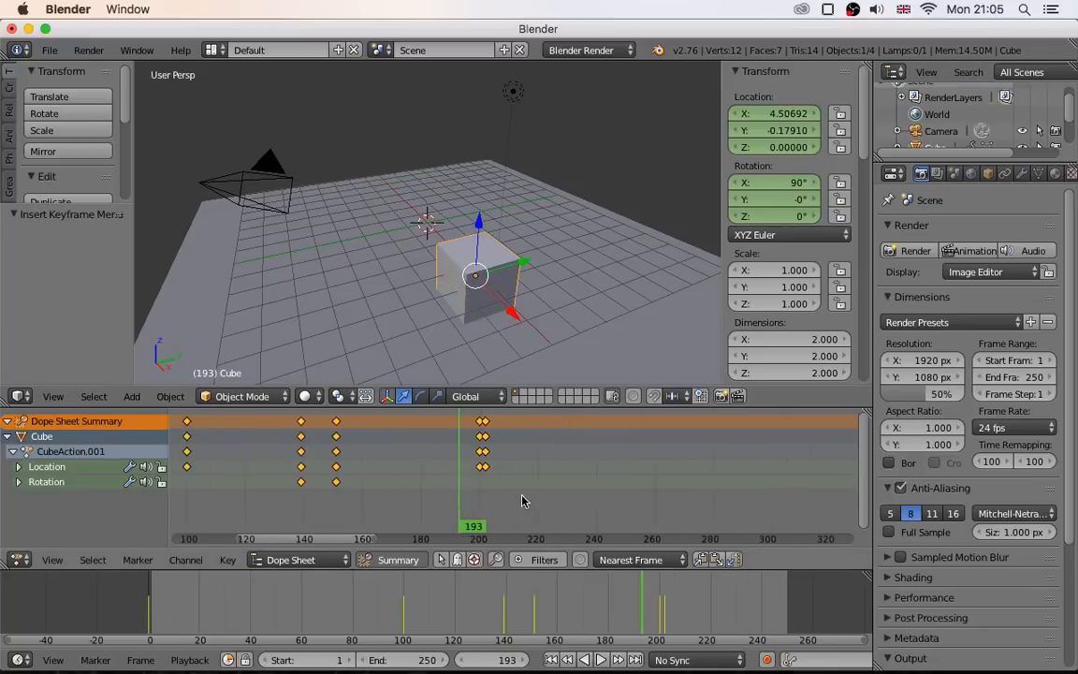
pyautogui.scroll(2, 522, 501)
pyautogui.moveTo(435, 521); pyautogui.dragTo(227, 515)
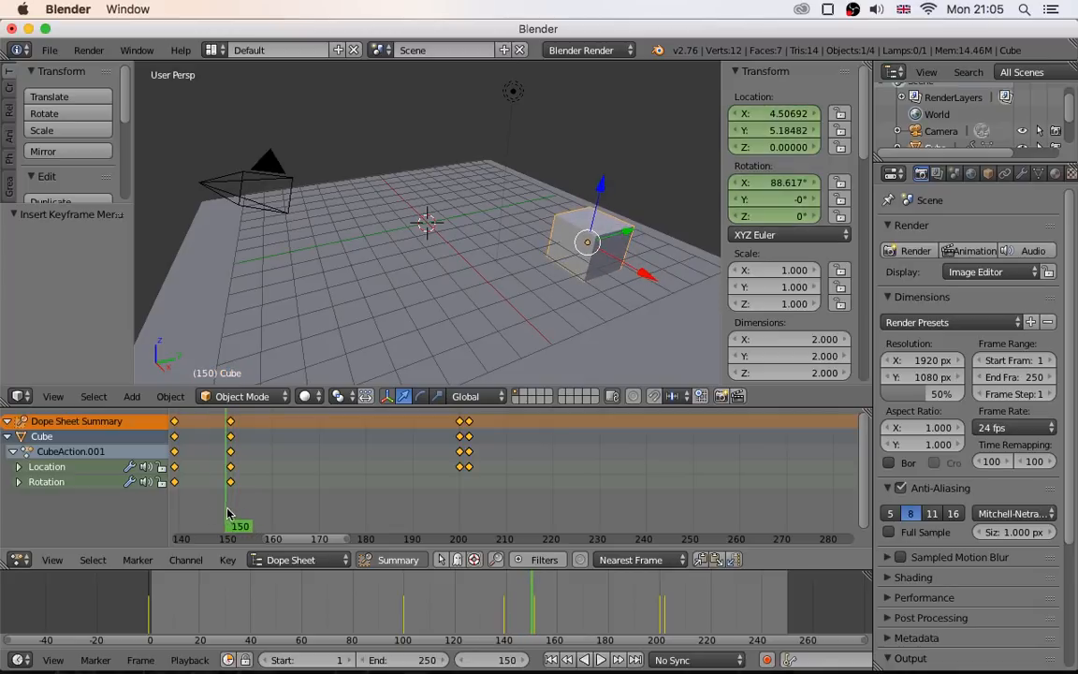
pyautogui.click(175, 515)
pyautogui.hotkey('alt', 'a')
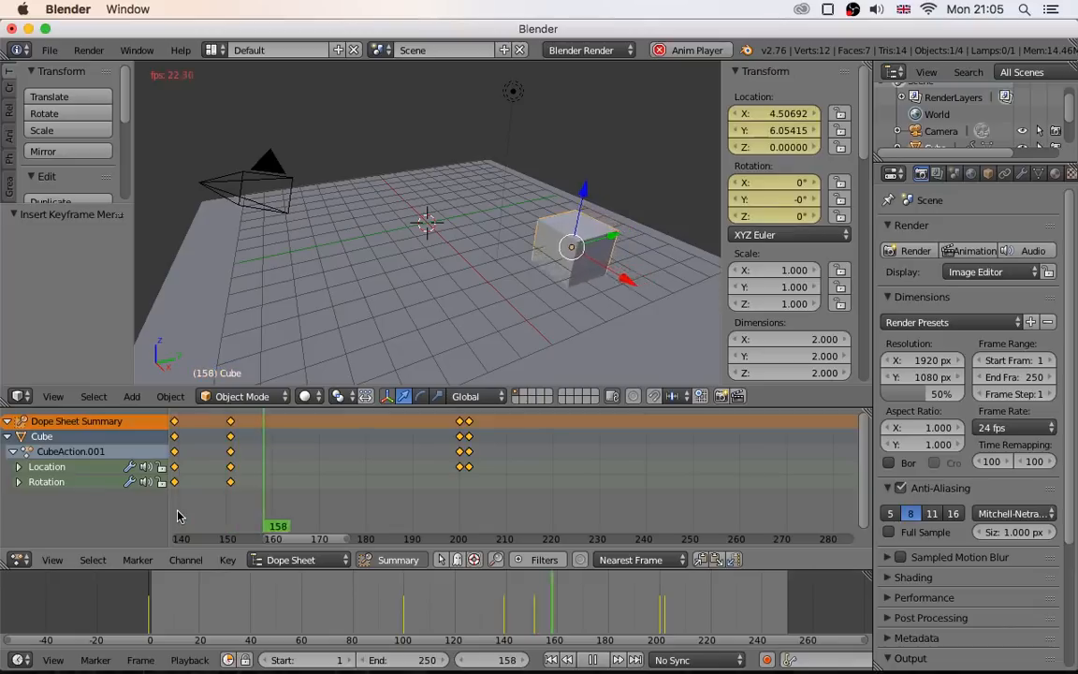
pyautogui.hotkey('alt', 'a')
pyautogui.moveTo(329, 526); pyautogui.dragTo(179, 509)
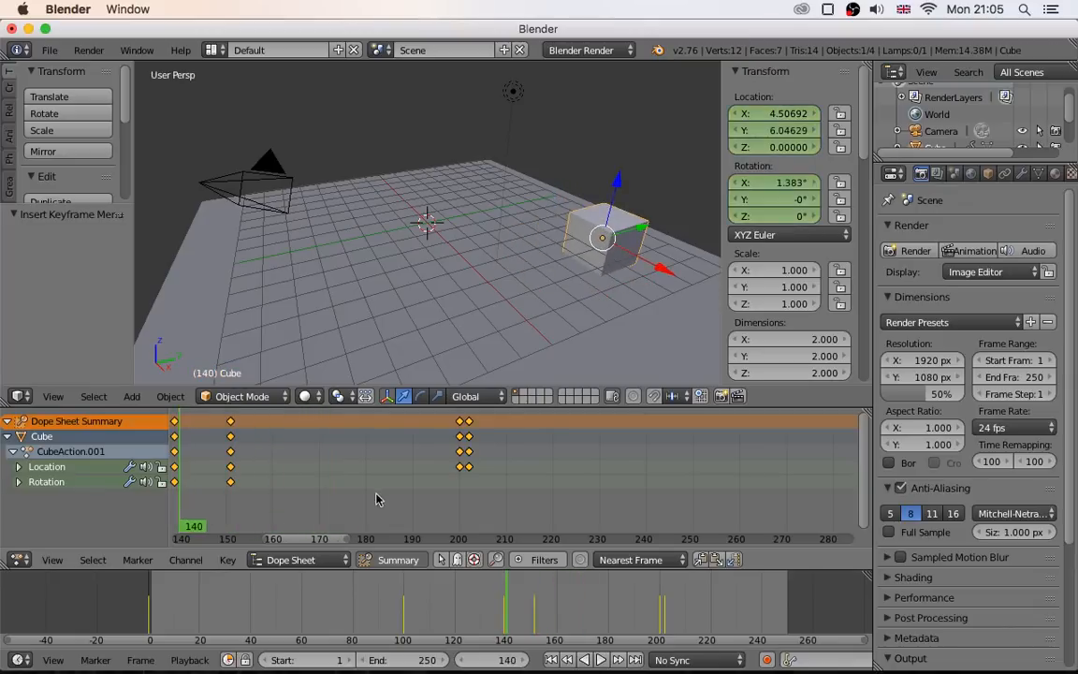
# Move the cube's Location keyframe at frame 100 about 60 frames earlier, to frame 40.
pyautogui.scroll(-3, 377, 486)
pyautogui.scroll(-4, 376, 487)
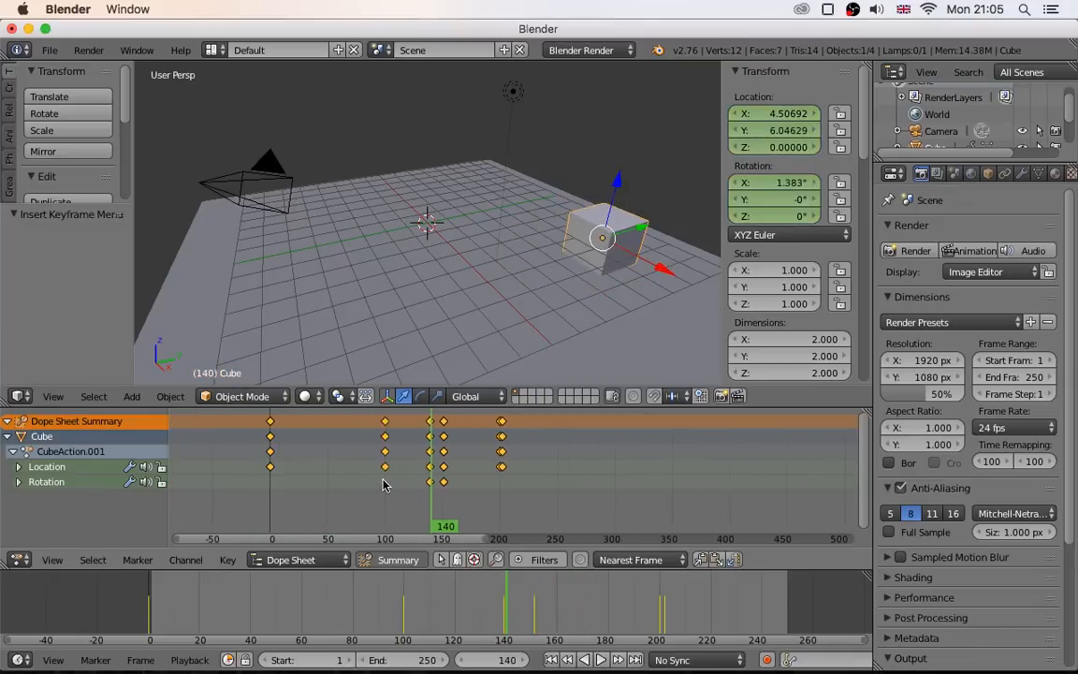
pyautogui.scroll(6, 382, 484)
pyautogui.moveTo(309, 476); pyautogui.dragTo(593, 483, button='middle')
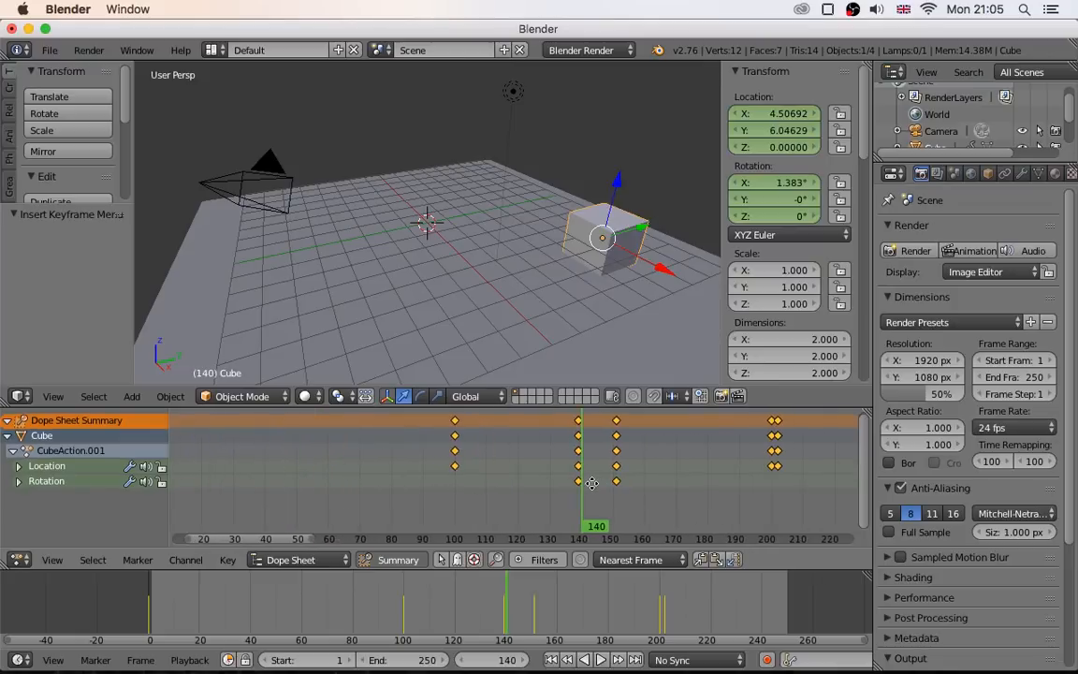
pyautogui.scroll(-3, 474, 486)
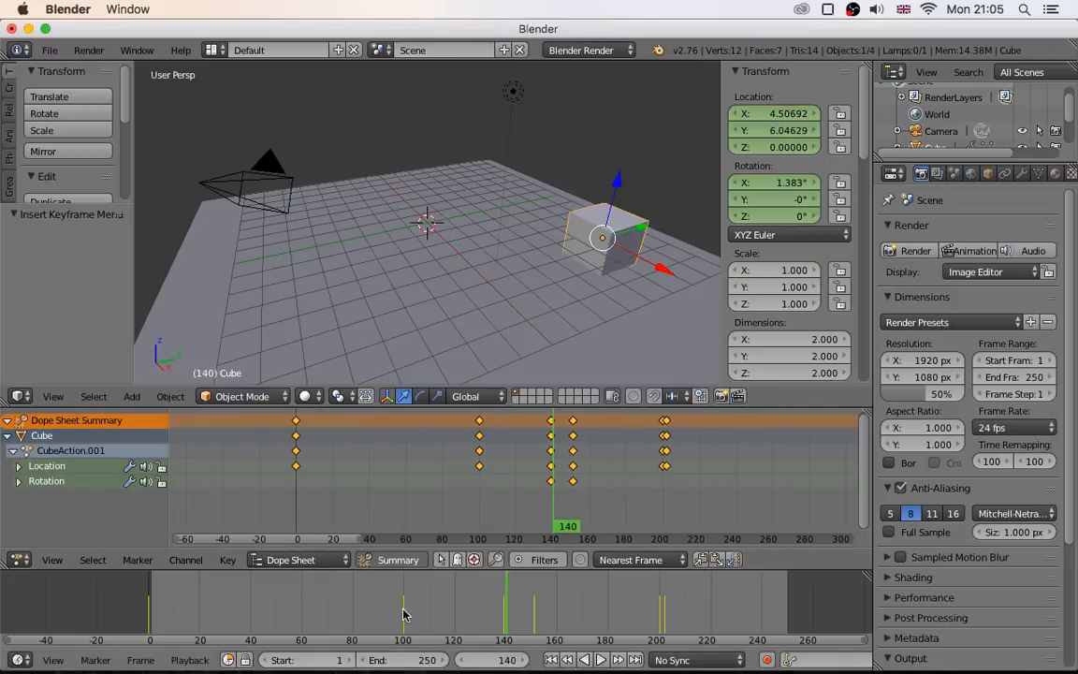
pyautogui.scroll(1, 401, 606)
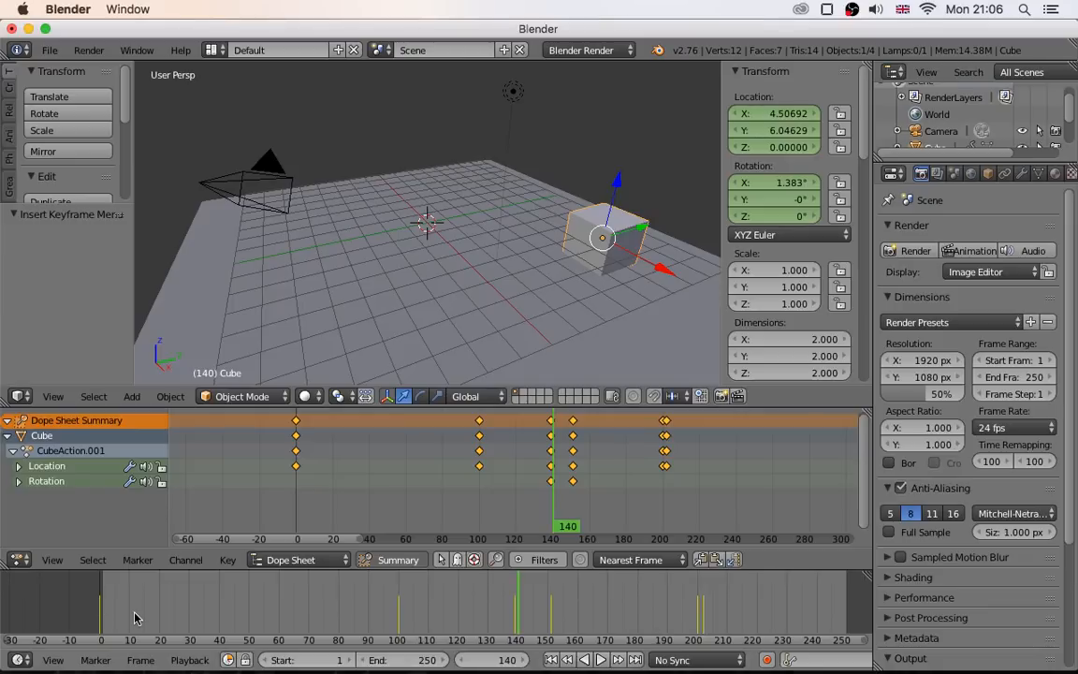
pyautogui.rightClick(479, 466)
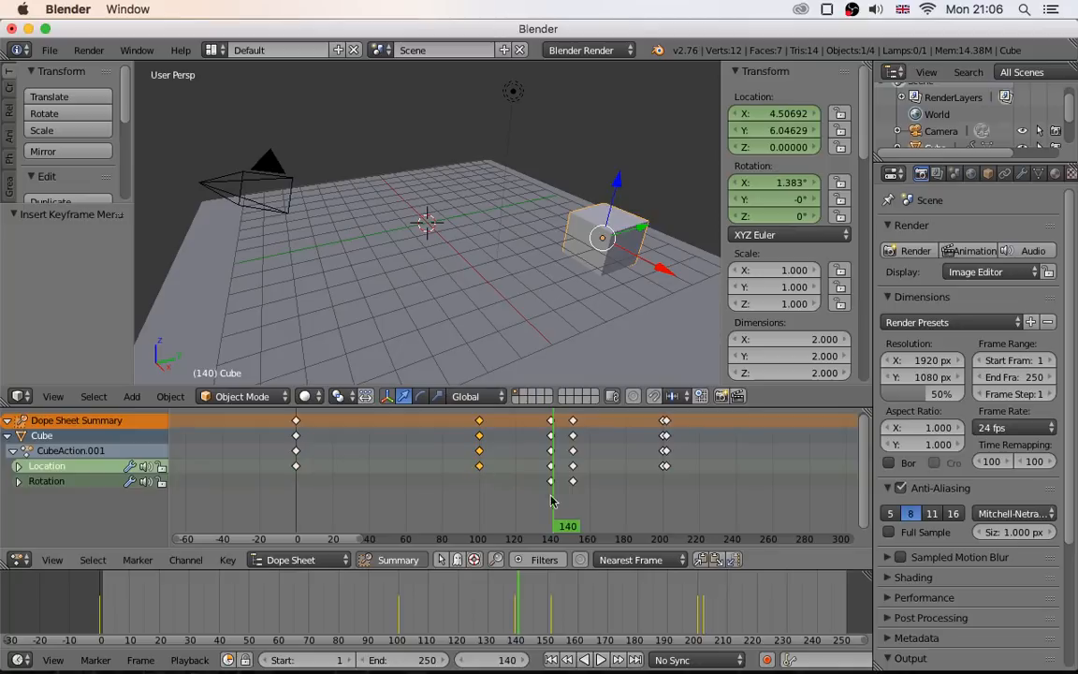
pyautogui.moveTo(571, 525); pyautogui.dragTo(518, 525)
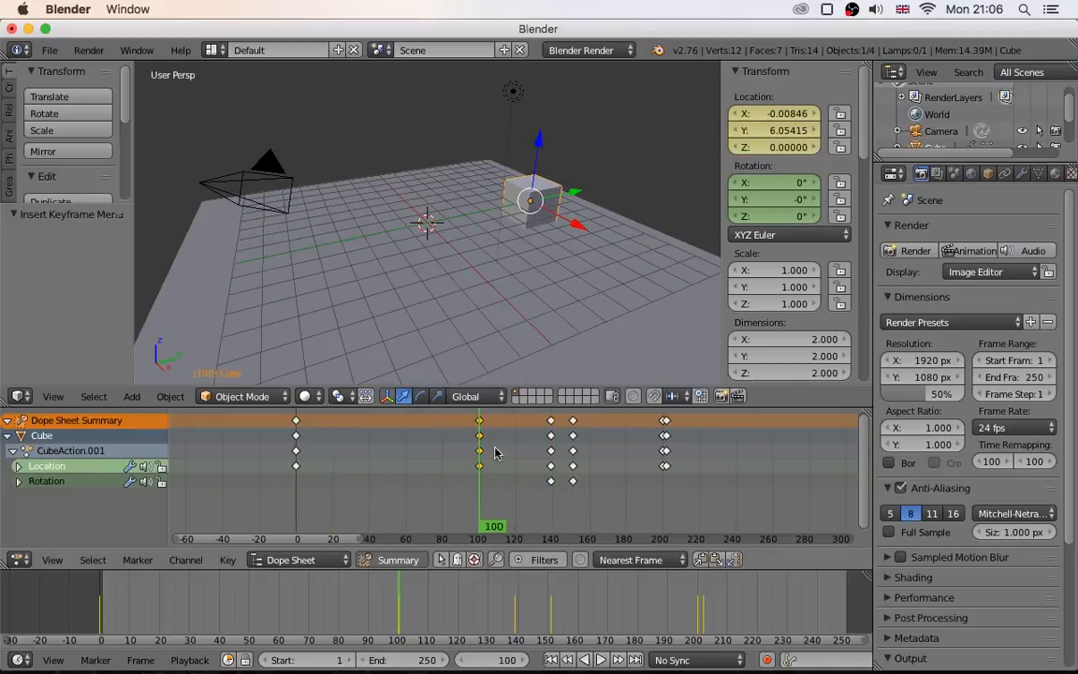
pyautogui.press('g')
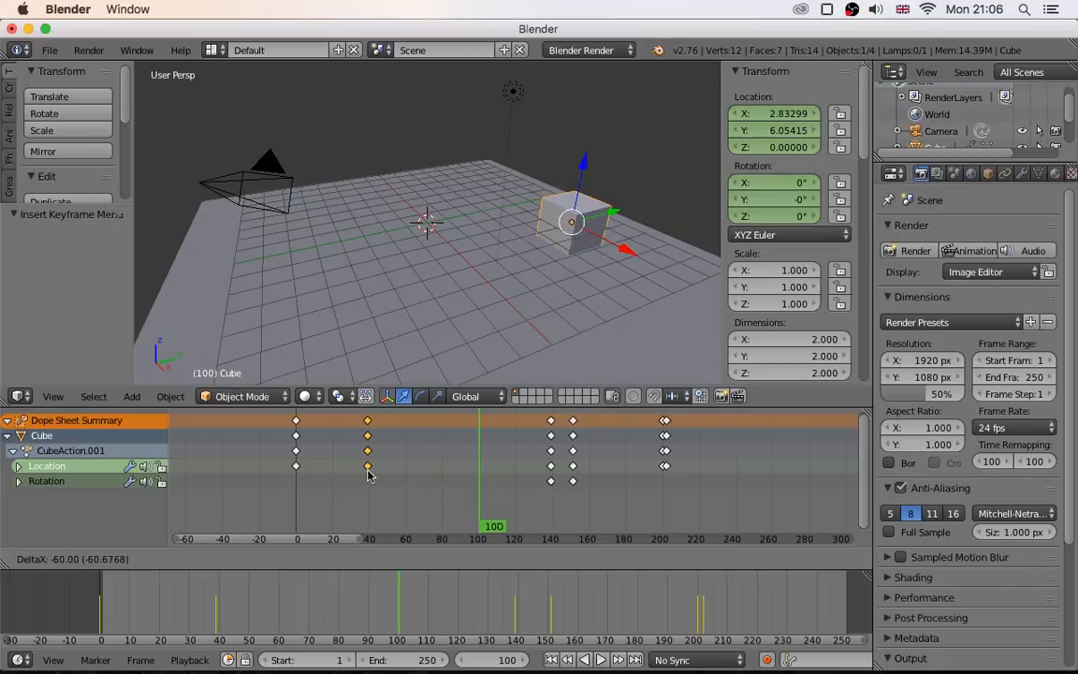
pyautogui.click(370, 474)
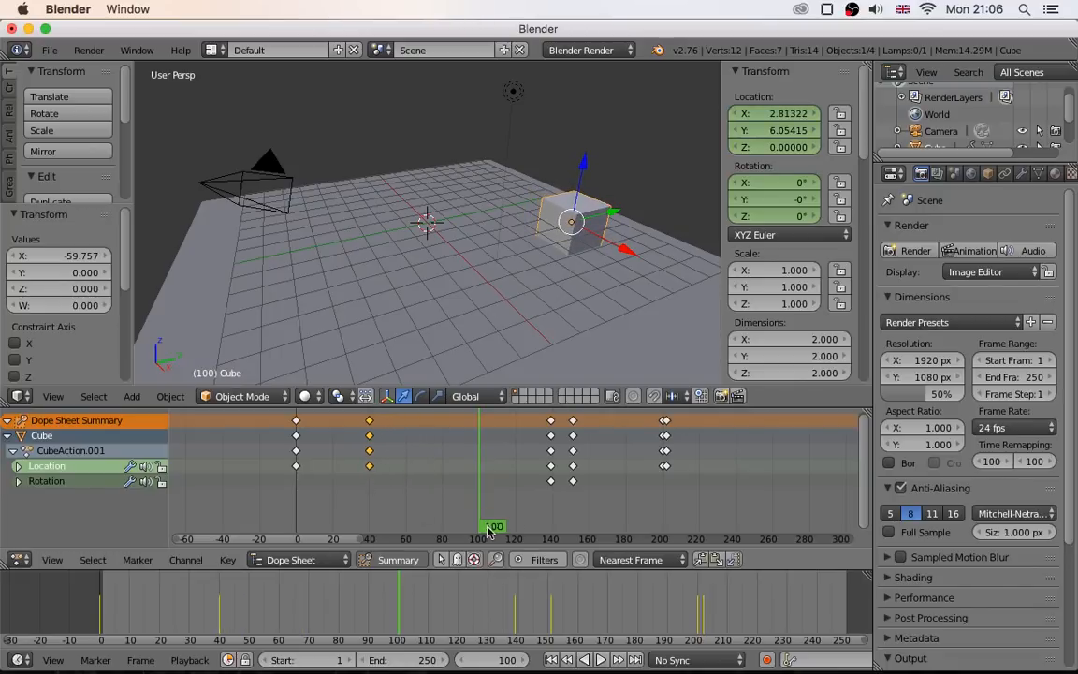
# Replay the animation with the retimed Location keyframe and scrub forward to frame 197 to review the later motion.
pyautogui.hotkey('shift', 'Left')
pyautogui.hotkey('alt', 'a')
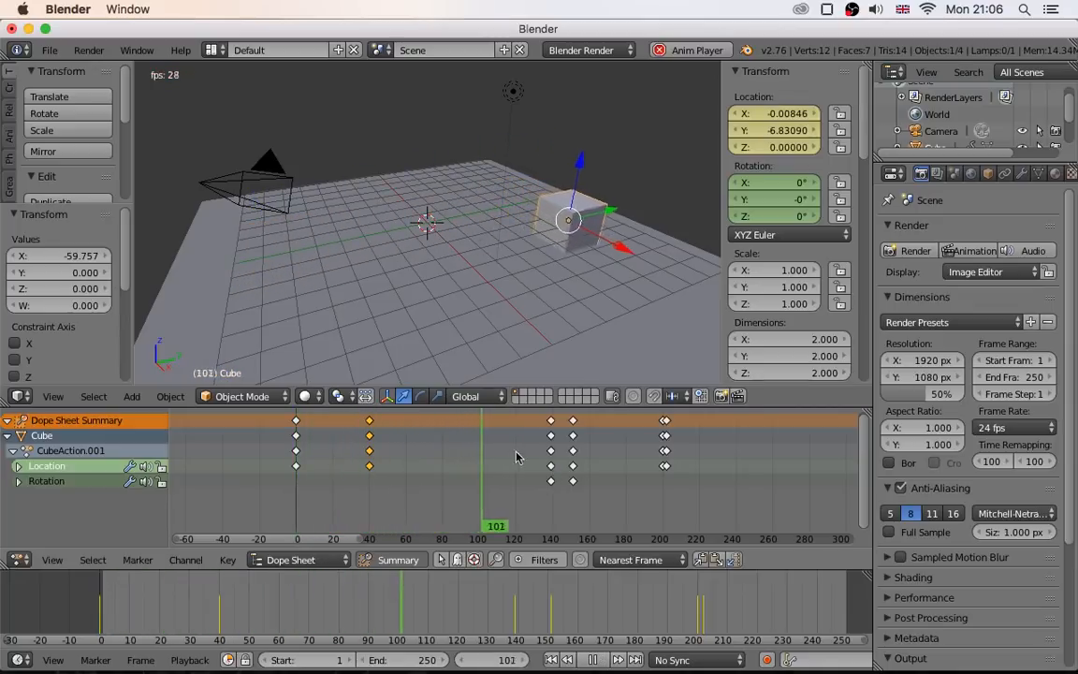
pyautogui.hotkey('alt', 'a')
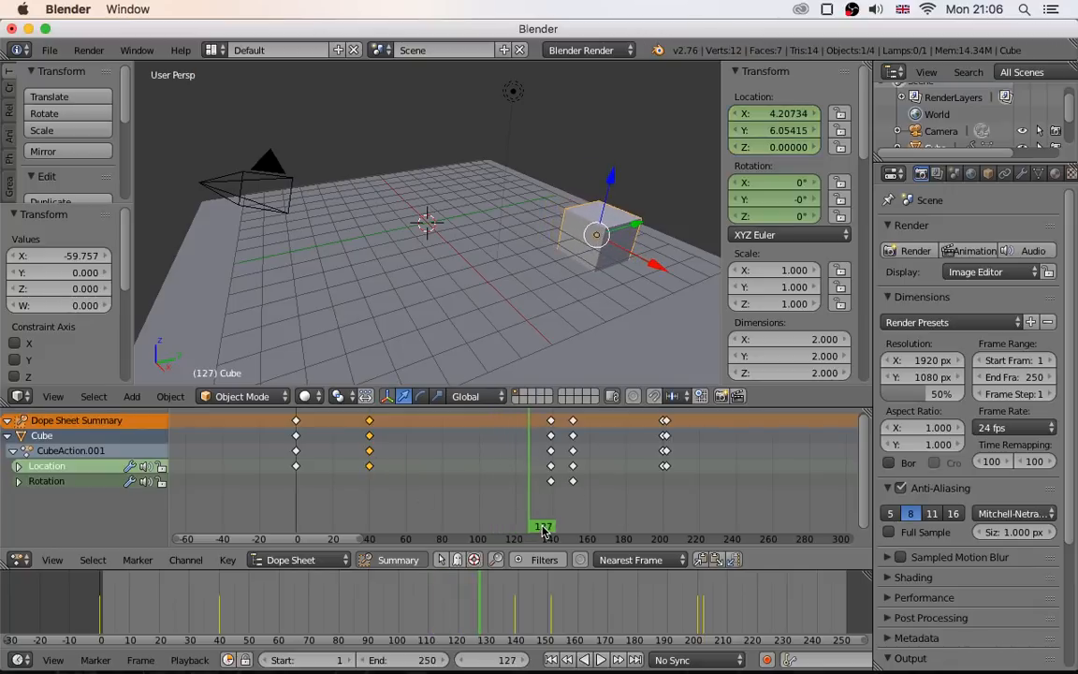
pyautogui.moveTo(543, 532); pyautogui.dragTo(651, 531)
# Select the two close Location keyframes at frames 200 and 202 and scale their spacing by about 5.17 around frame 200.
pyautogui.scroll(10, 788, 460)
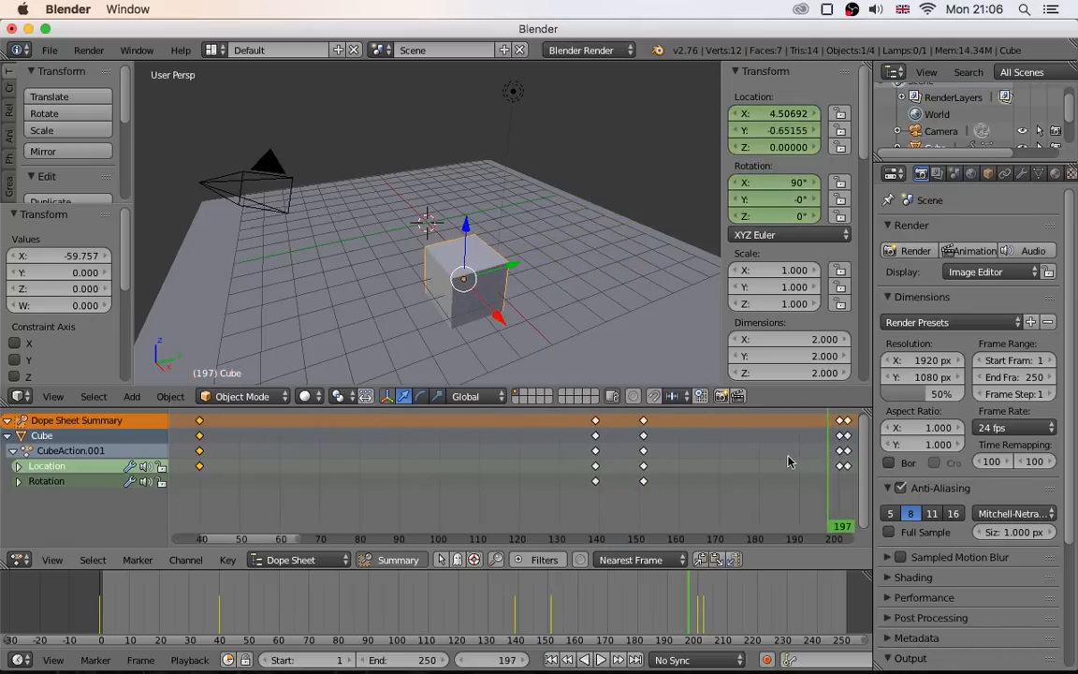
pyautogui.moveTo(799, 451); pyautogui.dragTo(446, 471, button='middle')
pyautogui.scroll(9, 494, 466)
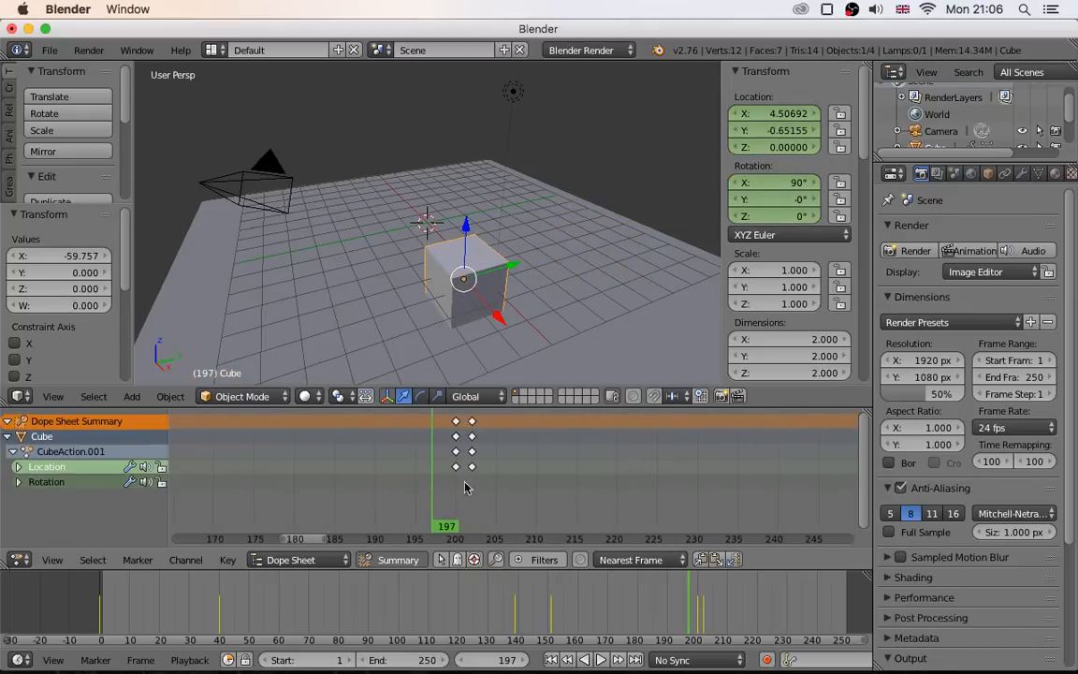
pyautogui.moveTo(445, 532)
pyautogui.mouseDown()
pyautogui.moveTo(475, 532)
pyautogui.moveTo(457, 531)
pyautogui.mouseUp()
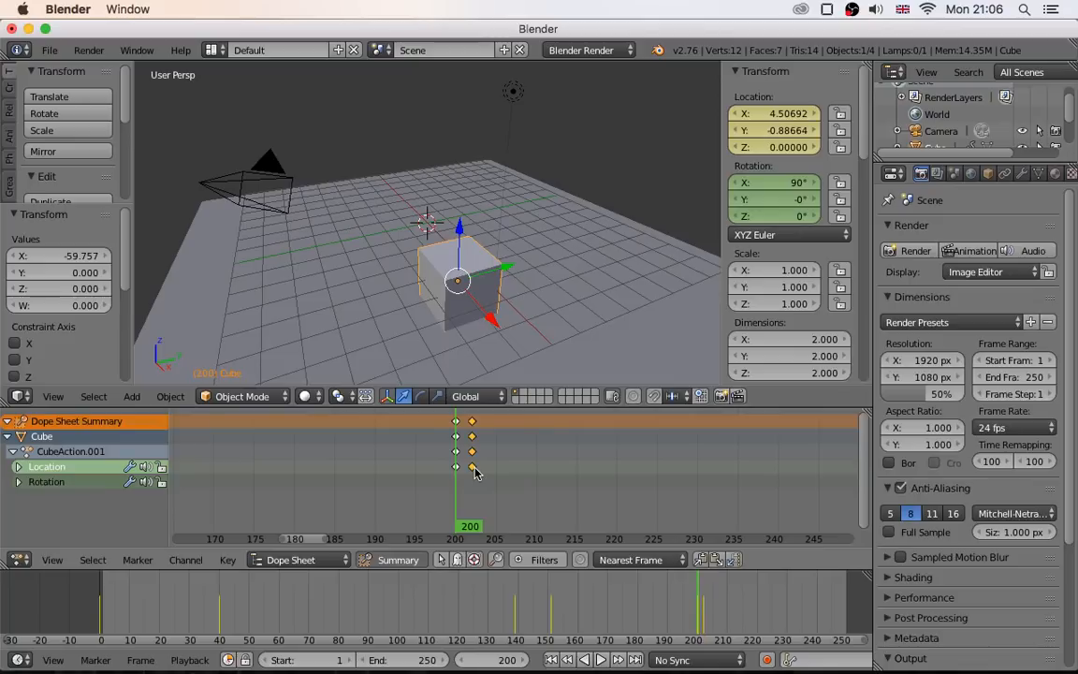
pyautogui.press('b')
pyautogui.moveTo(514, 492); pyautogui.dragTo(429, 406)
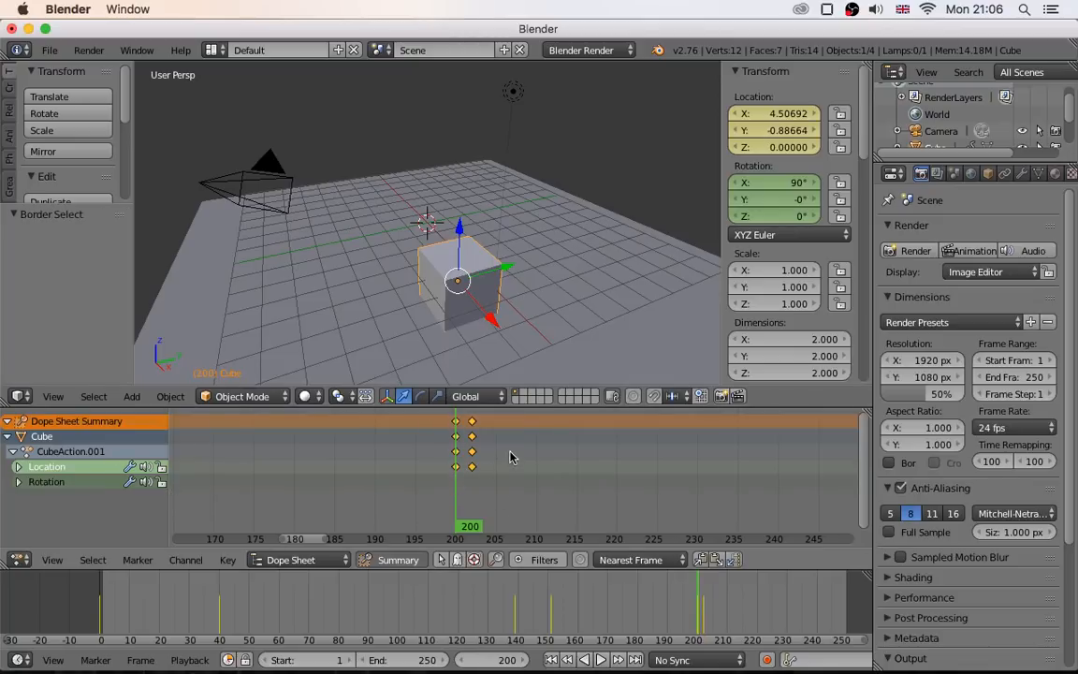
pyautogui.press('s')
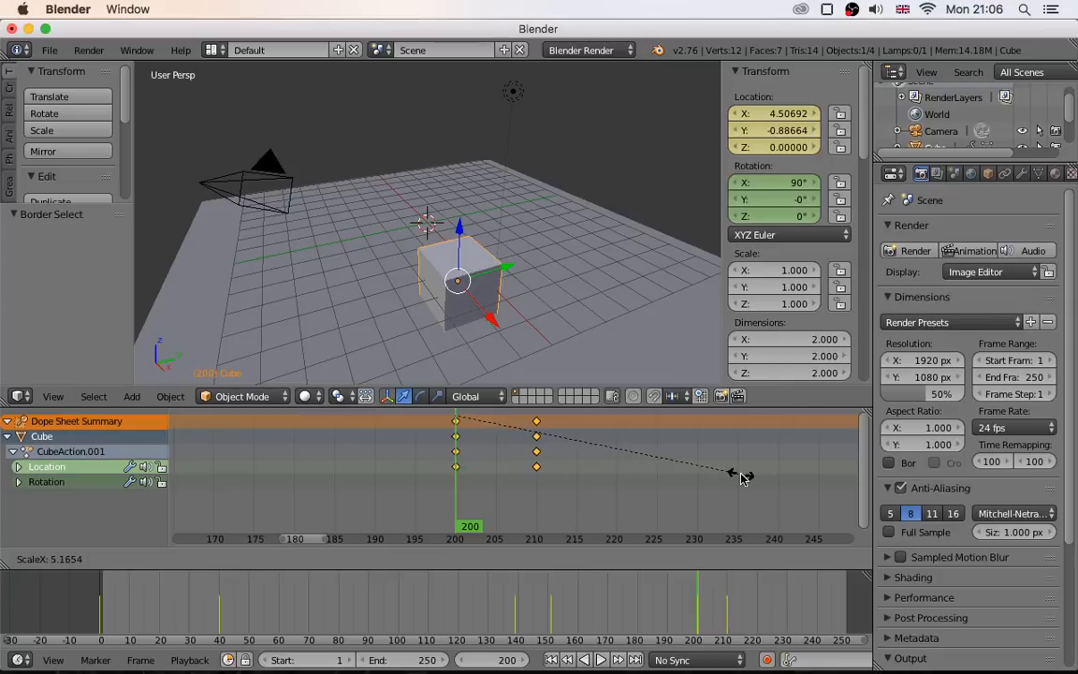
pyautogui.click(741, 477)
# Scale the same two keyframes' spacing by about 4.2, and again by about 0.34, so the last one sits near frame 214.
pyautogui.press('s')
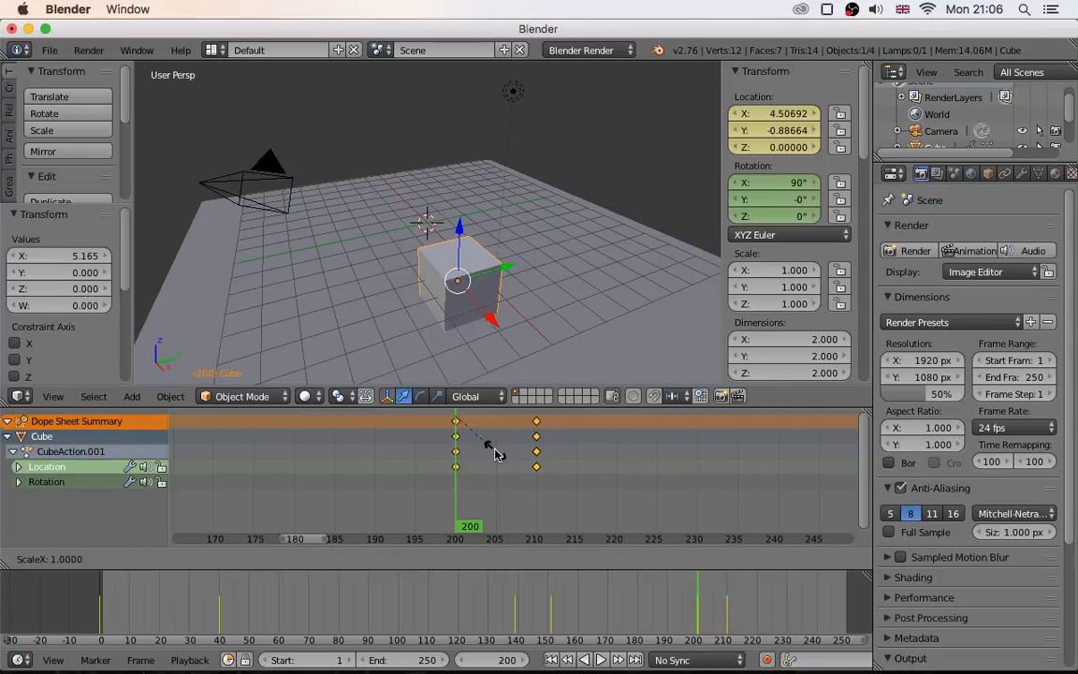
pyautogui.click(621, 470)
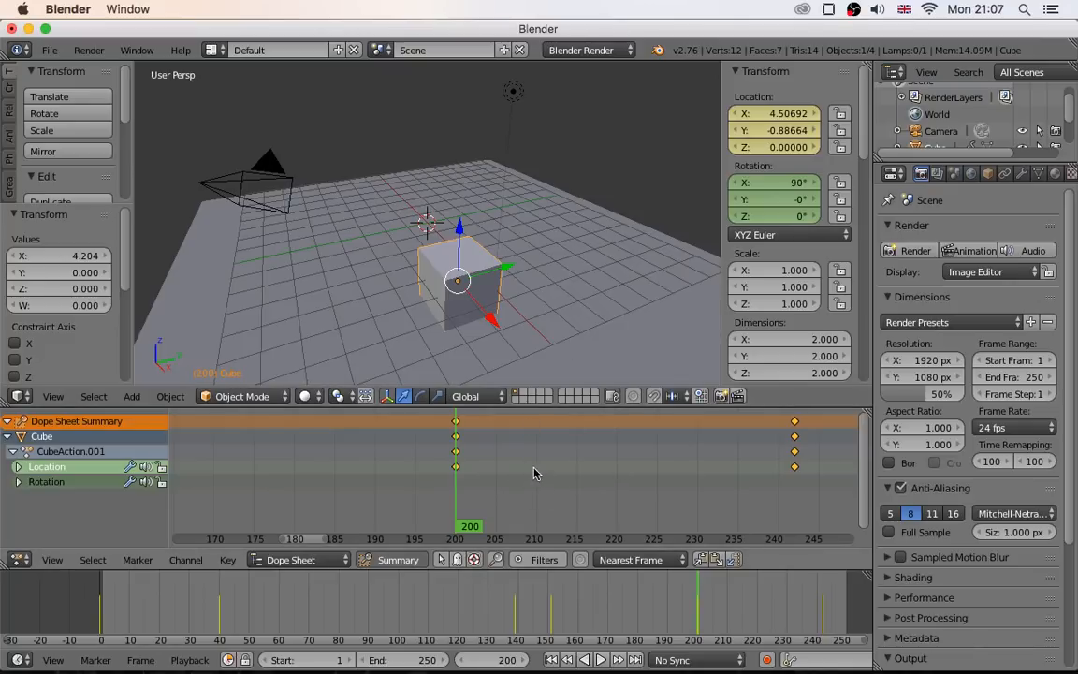
pyautogui.press('s')
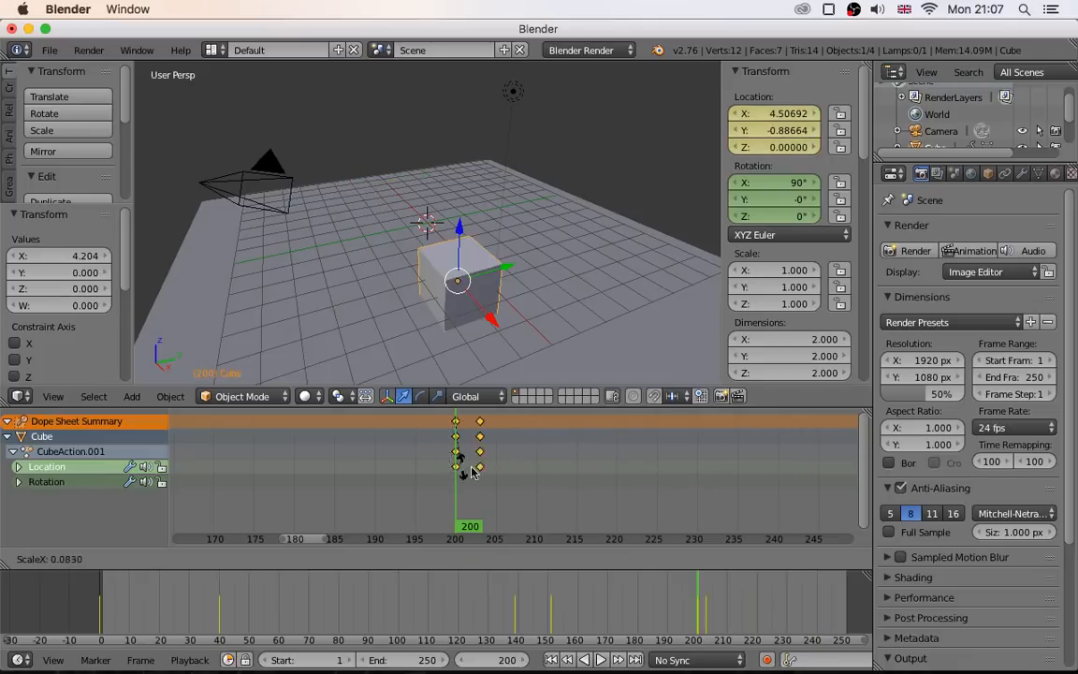
pyautogui.click(535, 480)
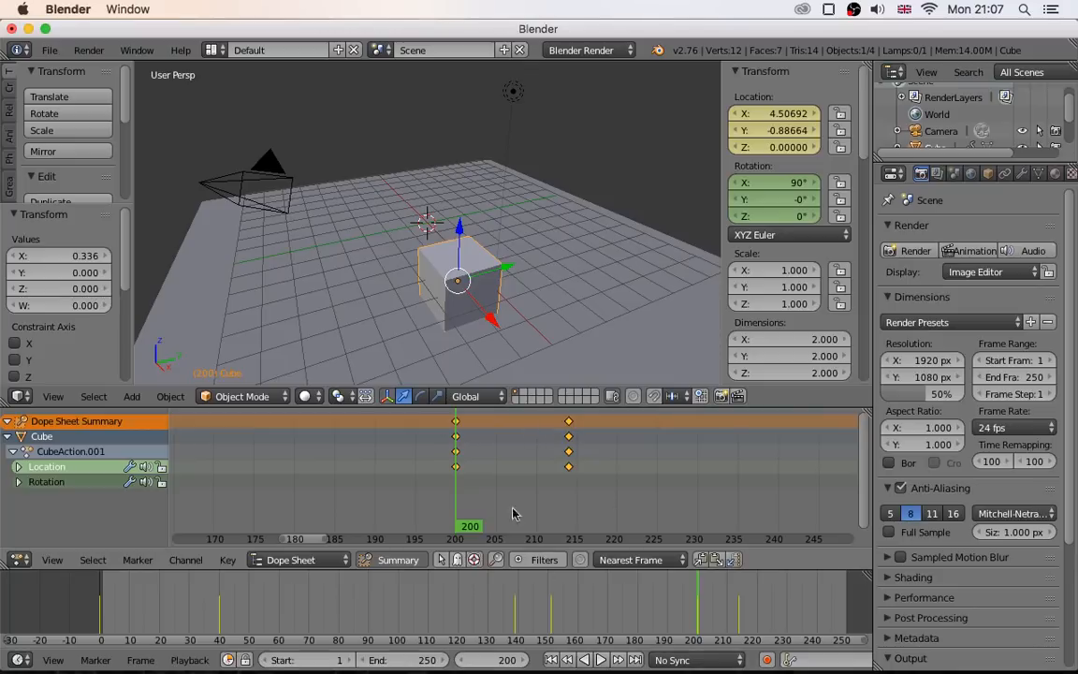
# Try enlarging the Dope Sheet area over the 3D view, zoom its time range, and restore the area's original height.
pyautogui.moveTo(554, 409); pyautogui.dragTo(524, 285)
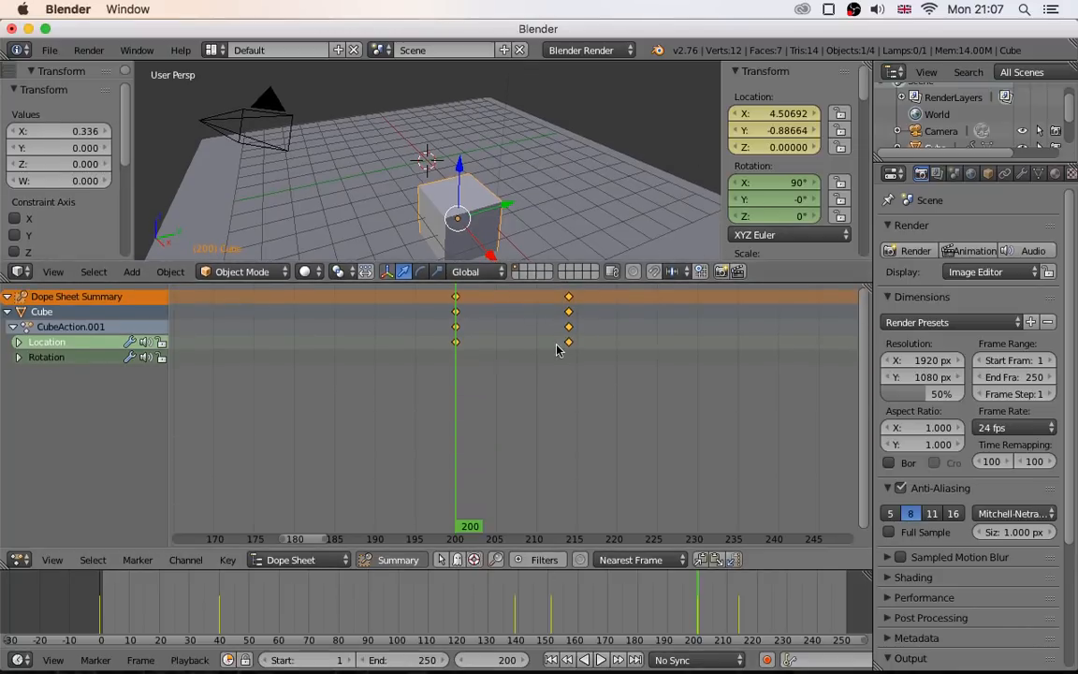
pyautogui.scroll(2, 556, 349)
pyautogui.scroll(-4, 556, 349)
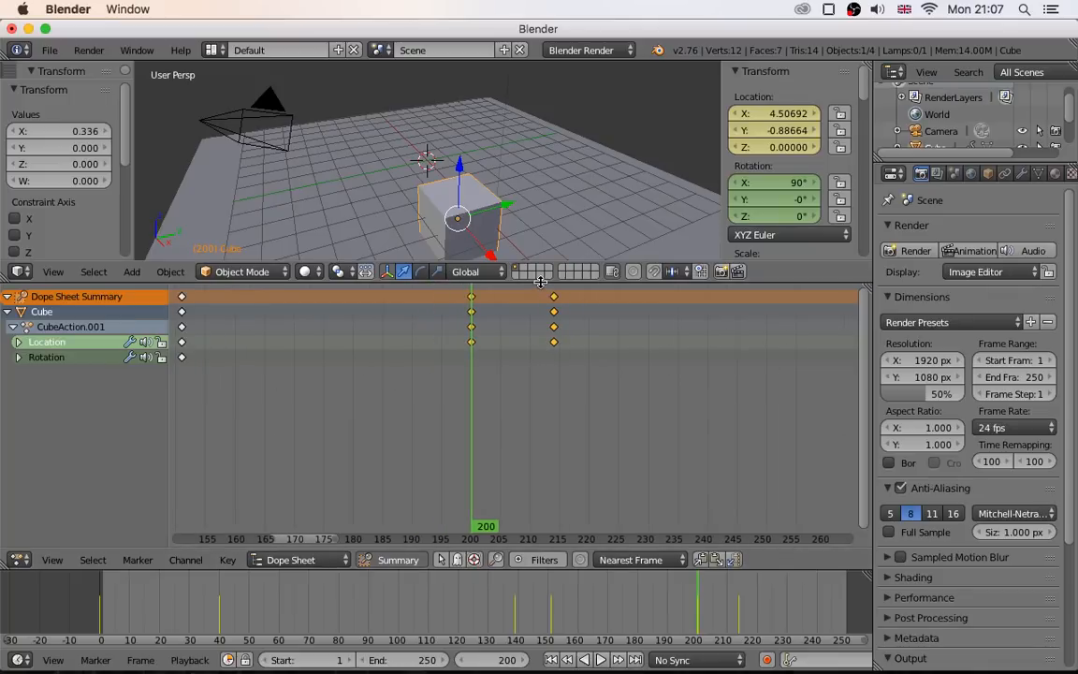
pyautogui.moveTo(541, 291); pyautogui.dragTo(549, 420)
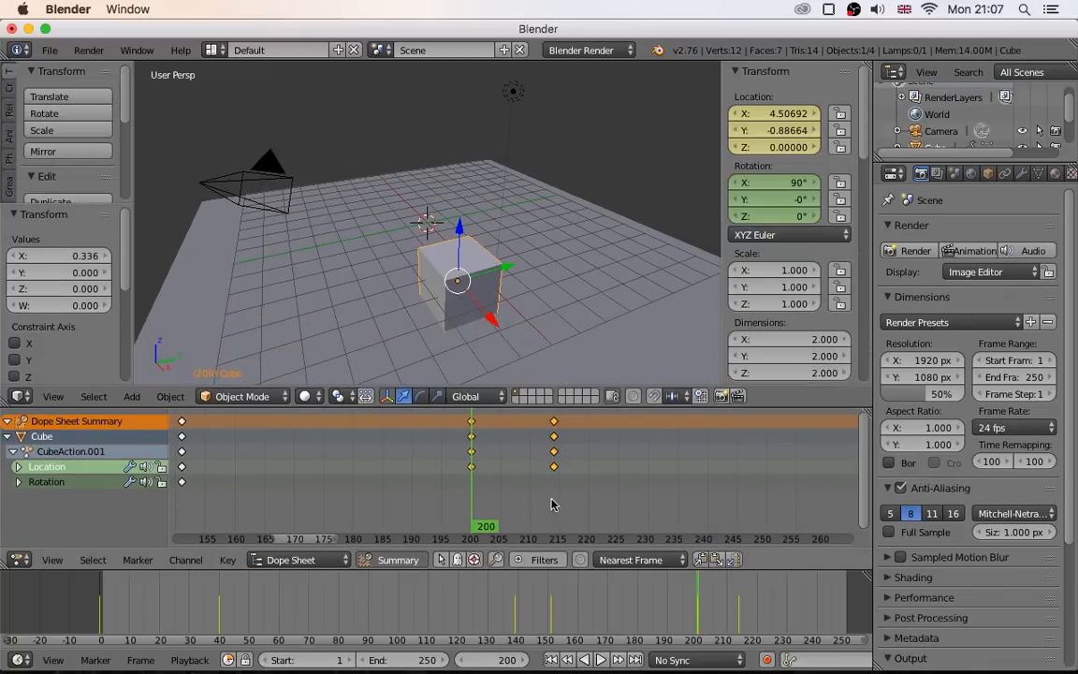
# Deselect all keyframes, scrub back to frame 40, and delete the cube's Location keyframe there.
pyautogui.press('a')
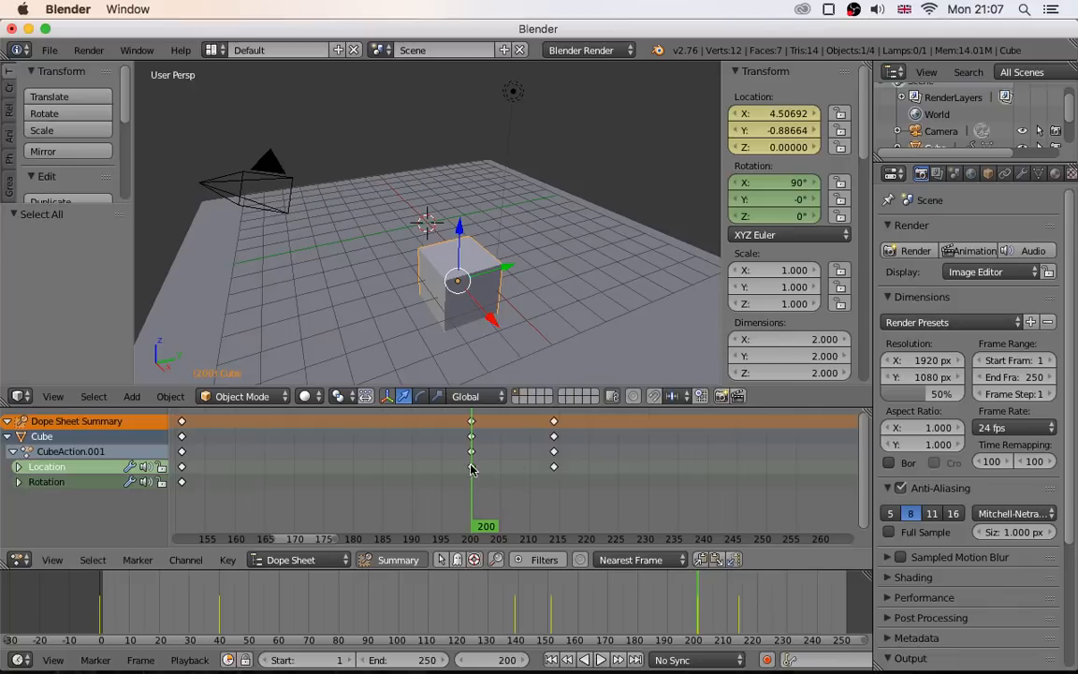
pyautogui.scroll(-5, 463, 482)
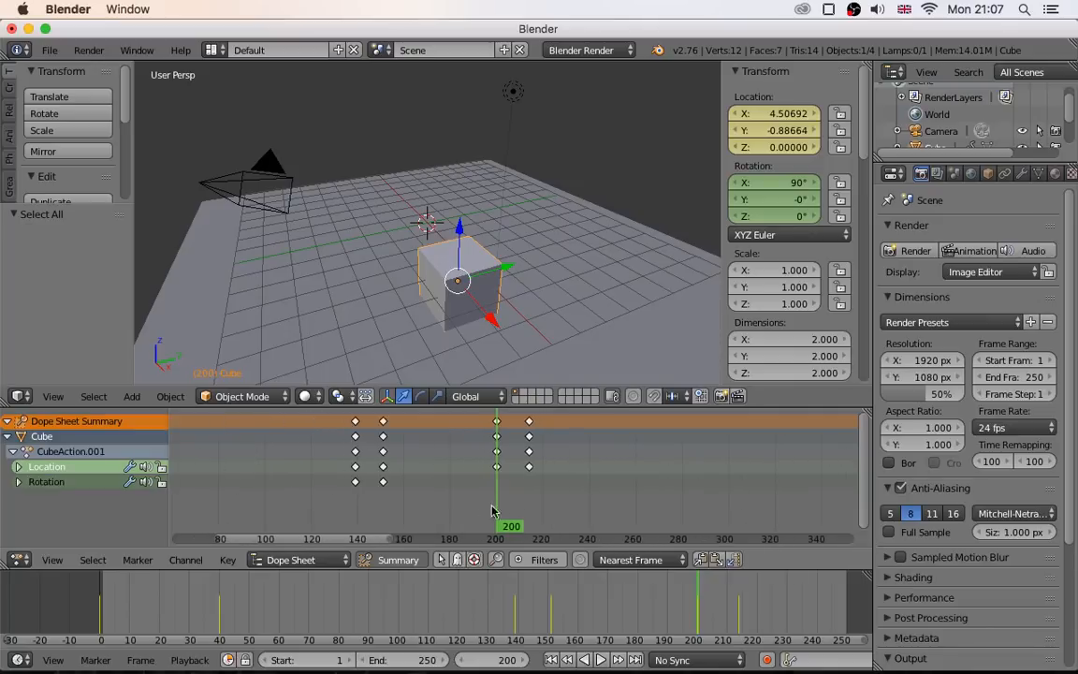
pyautogui.moveTo(465, 475); pyautogui.dragTo(348, 482)
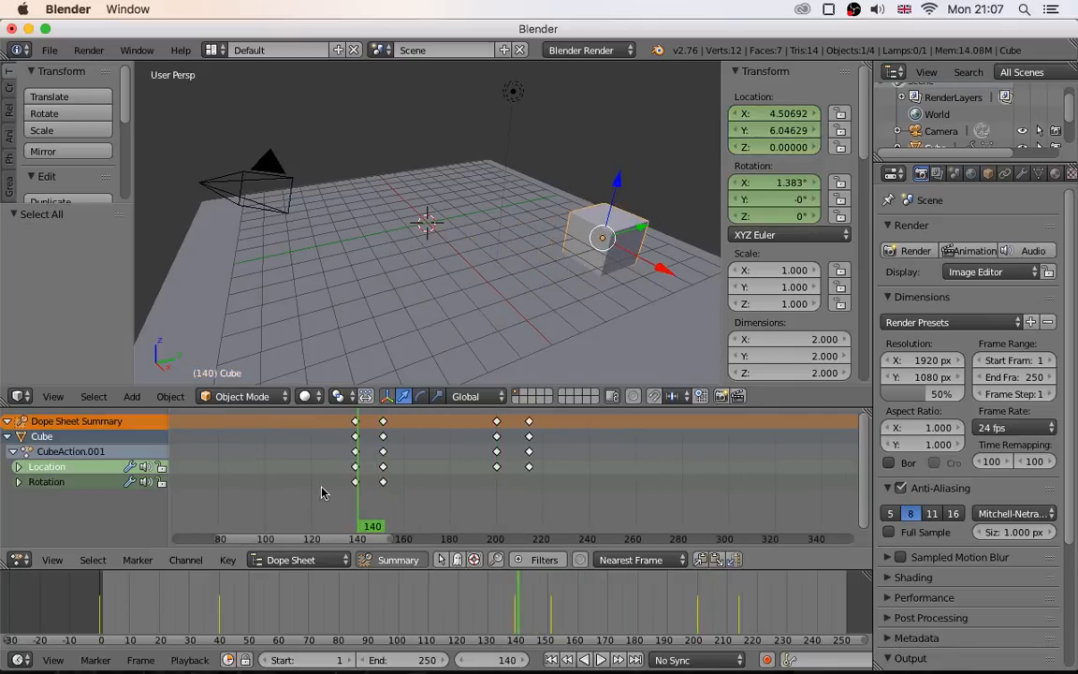
pyautogui.moveTo(308, 491); pyautogui.dragTo(620, 516, button='middle')
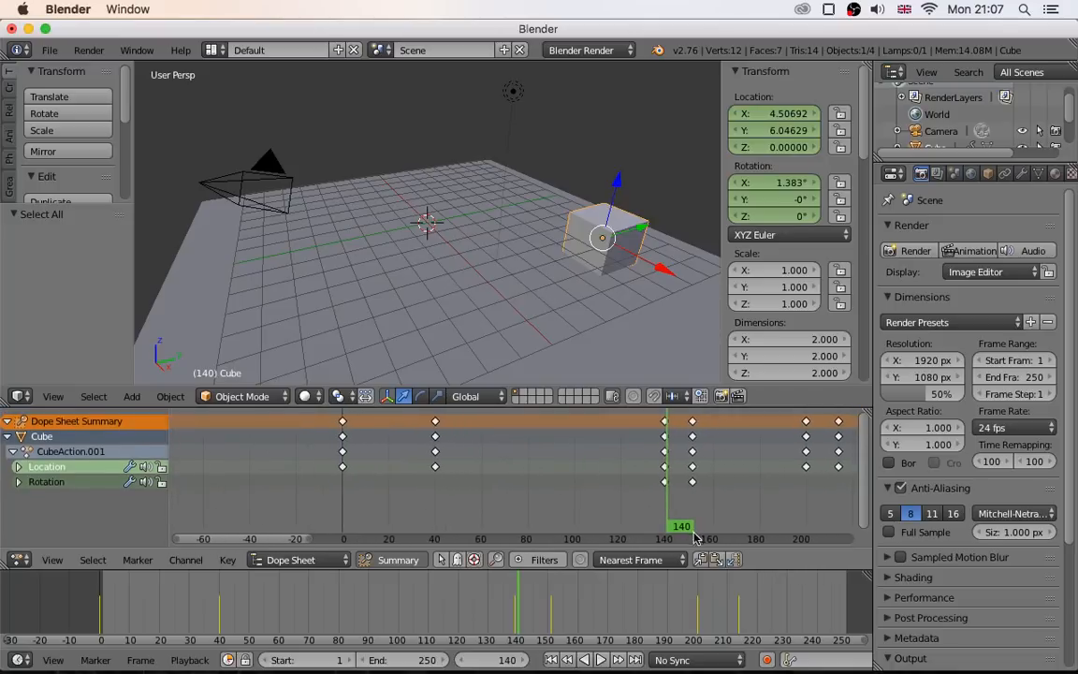
pyautogui.moveTo(695, 537); pyautogui.dragTo(436, 526)
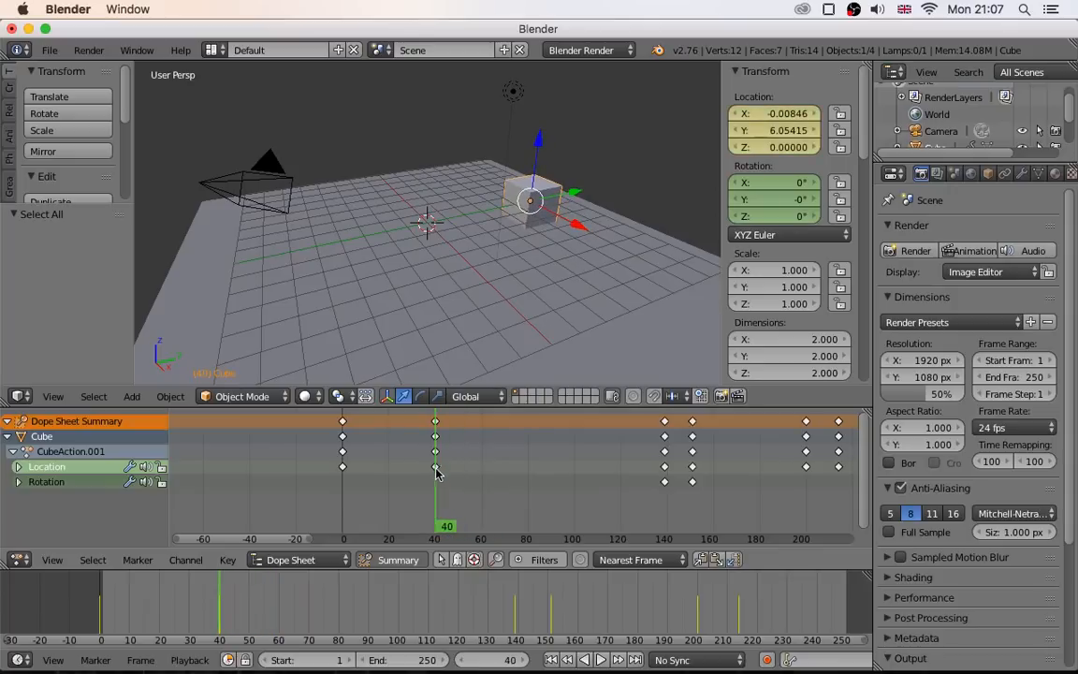
pyautogui.press('x')
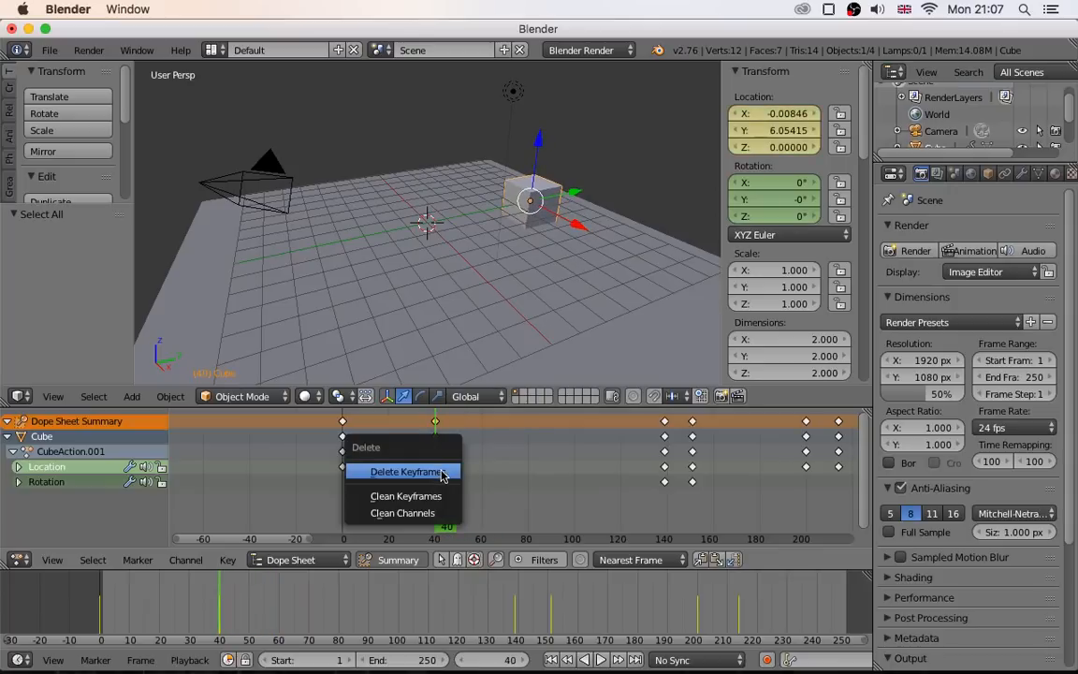
pyautogui.click(444, 475)
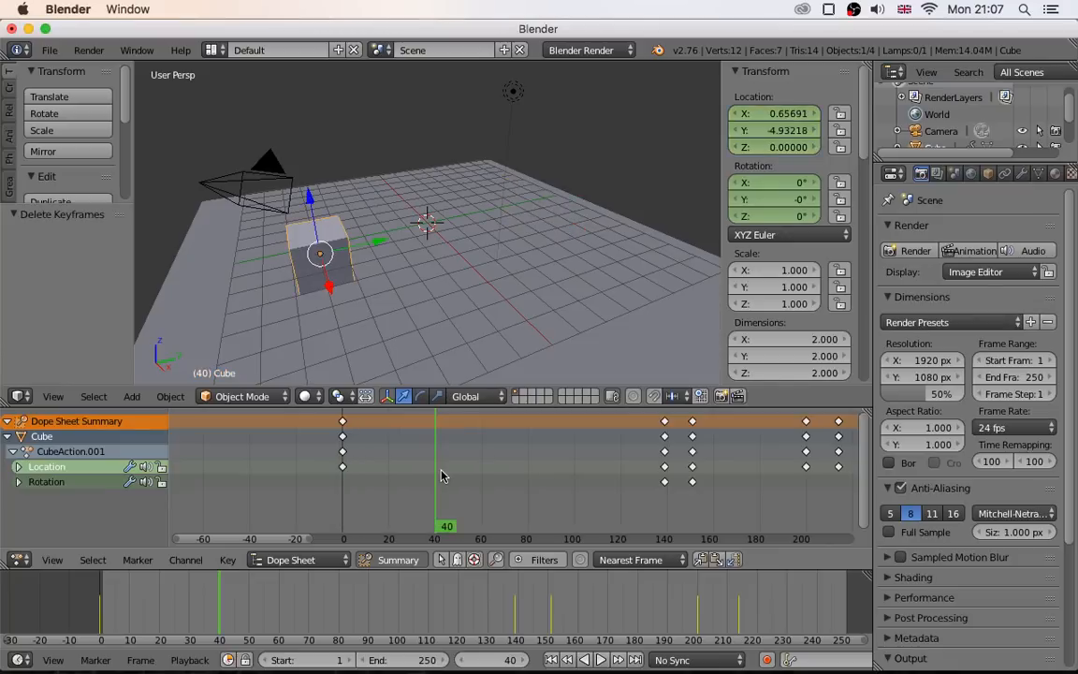
# Scrub from the early frames to frame 139 to review the cube's motion without the deleted keyframe.
pyautogui.hotkey('shift', 'alt', 'a')
pyautogui.moveTo(381, 526); pyautogui.dragTo(665, 420)
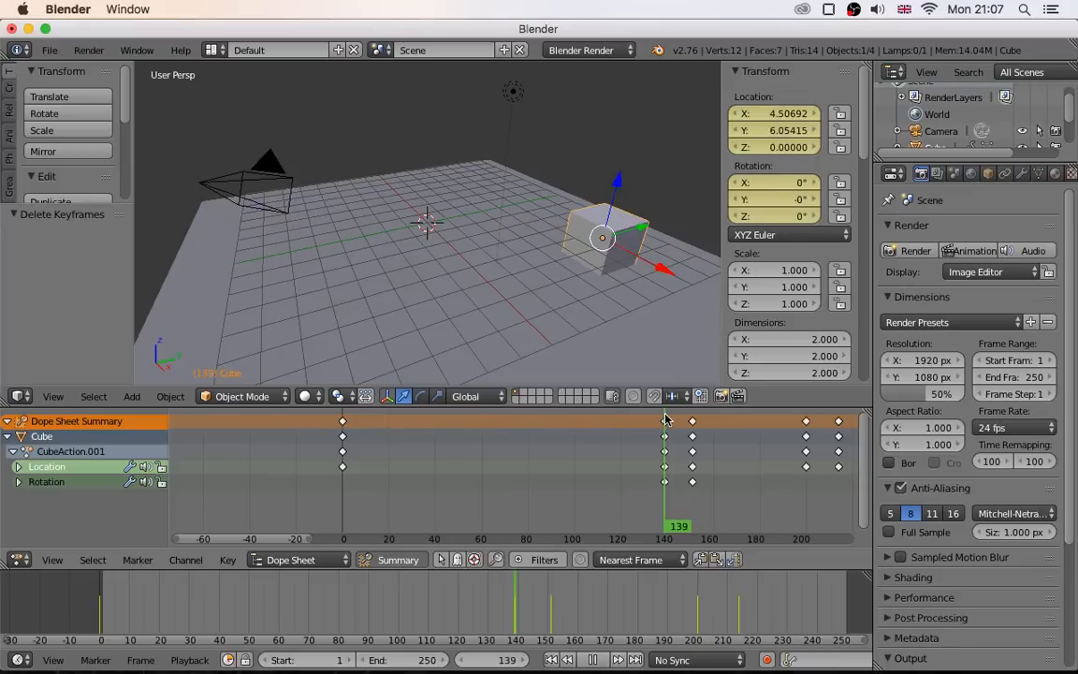
pyautogui.hotkey('alt', 'a')
pyautogui.moveTo(763, 466); pyautogui.dragTo(655, 458, button='middle')
pyautogui.scroll(-8, 625, 462)
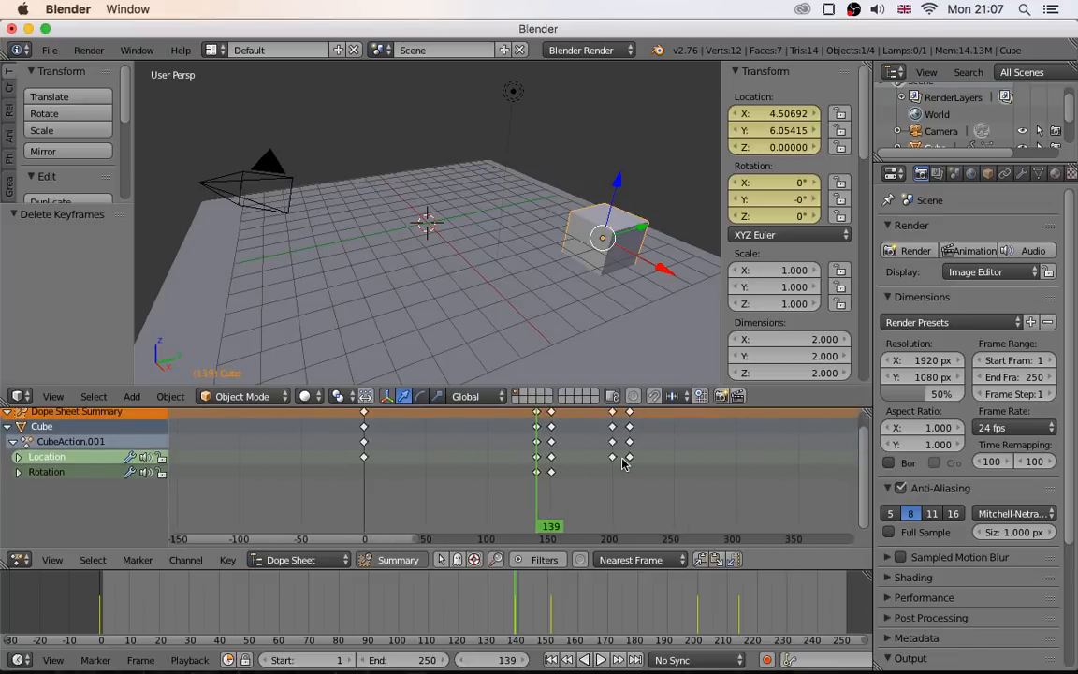
pyautogui.moveTo(571, 499); pyautogui.dragTo(531, 506, button='middle')
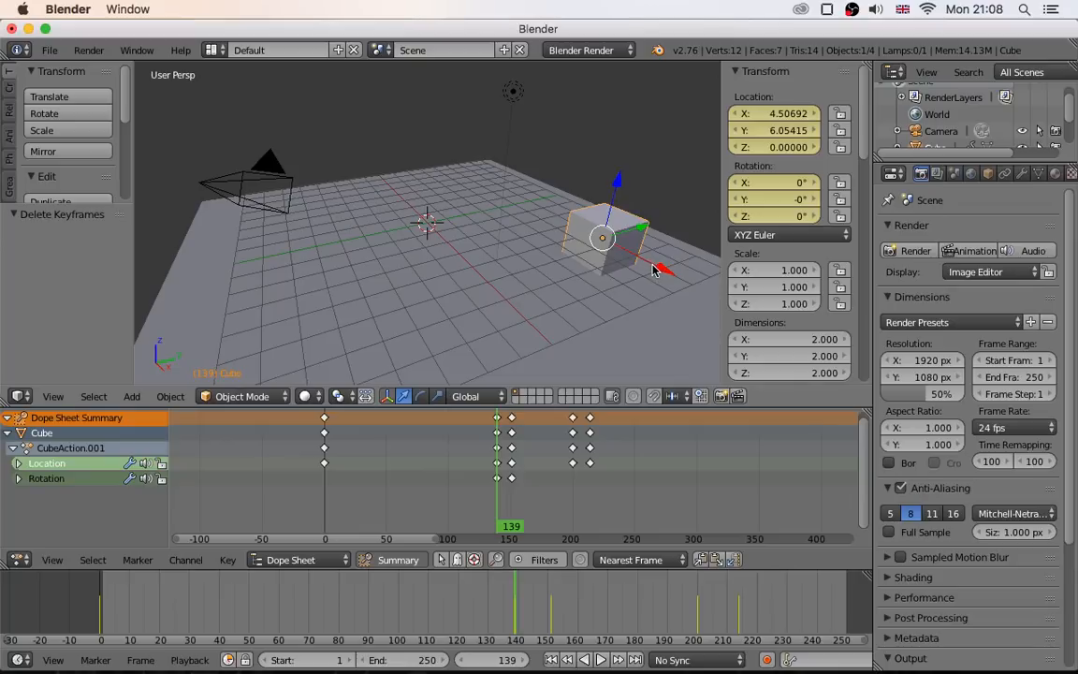
# Set the scene's active keying set to Location in the Timeline.
pyautogui.hscroll(3, 809, 661)
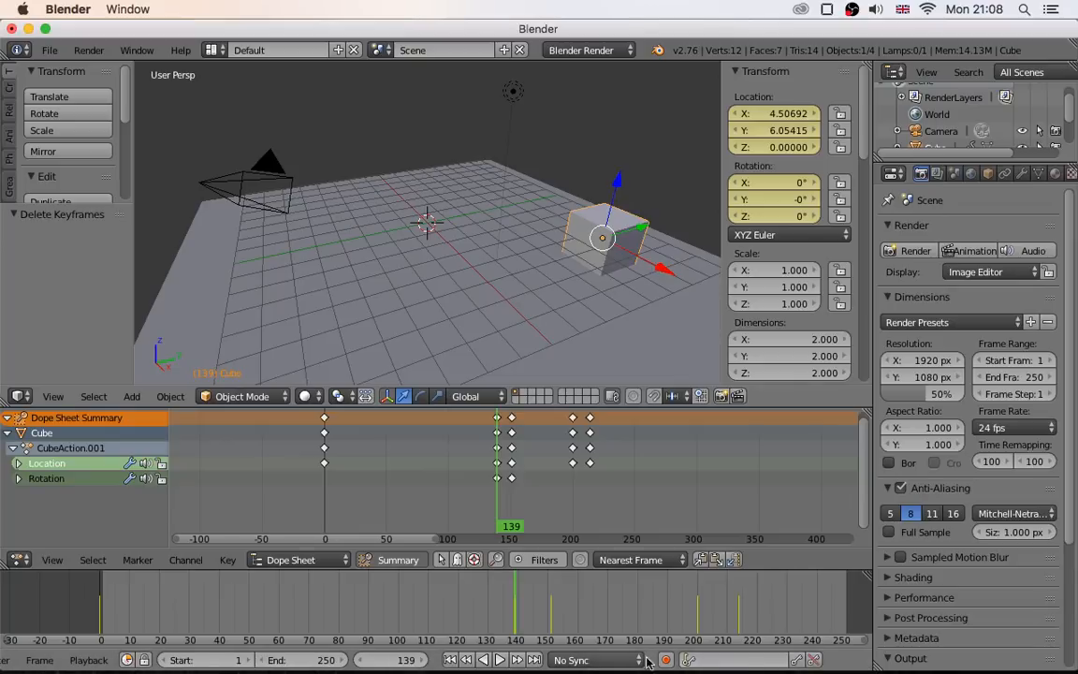
pyautogui.click(716, 660)
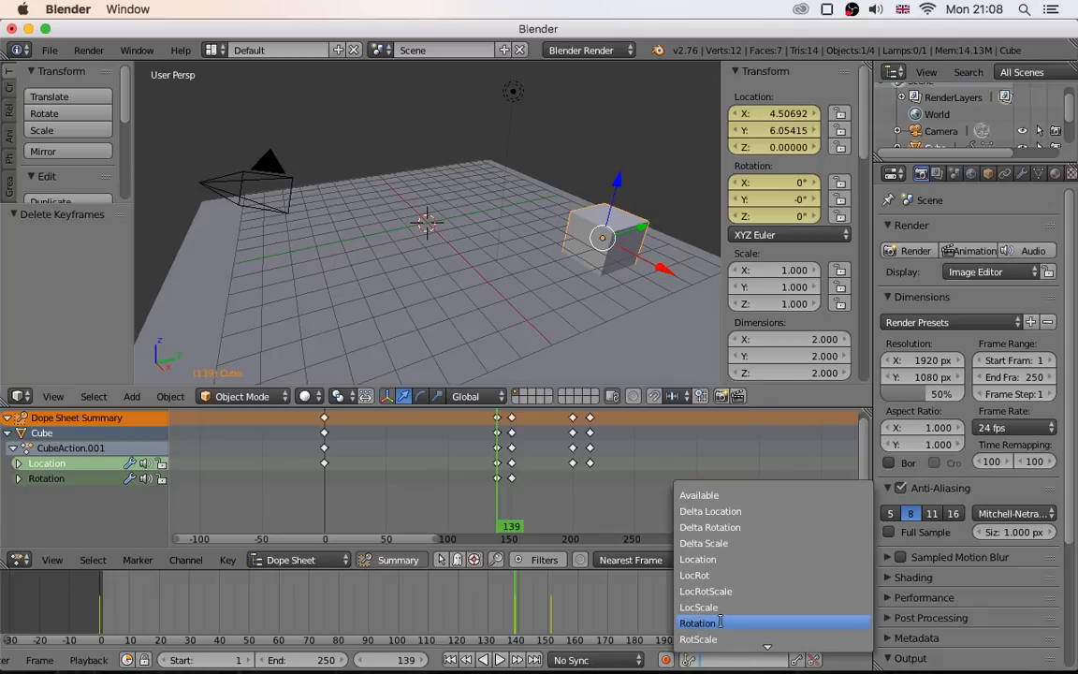
pyautogui.click(687, 559)
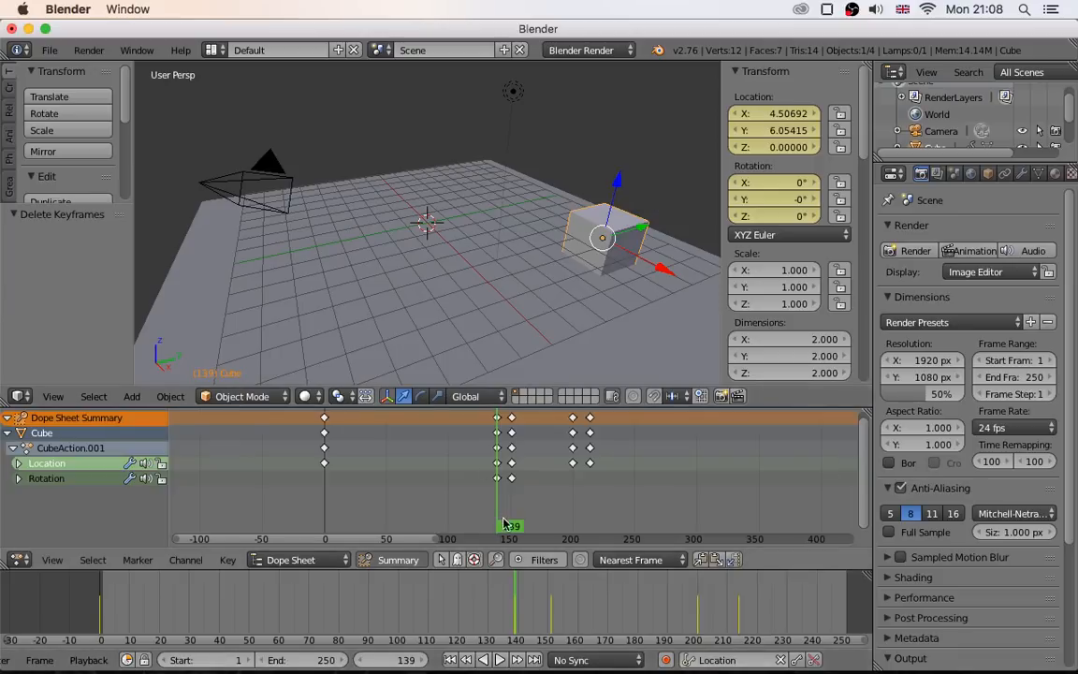
# Try inserting a Location keyframe at frame 250 with the cube unmoved, and undo it.
pyautogui.moveTo(503, 524); pyautogui.dragTo(636, 528)
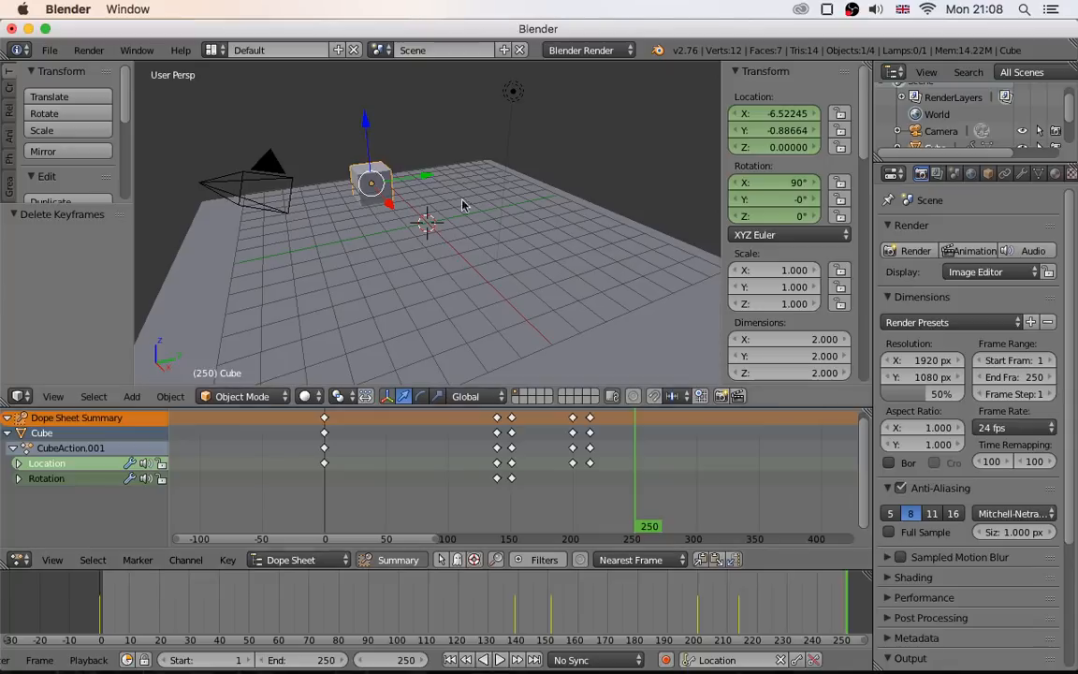
pyautogui.press('i')
pyautogui.click(523, 215)
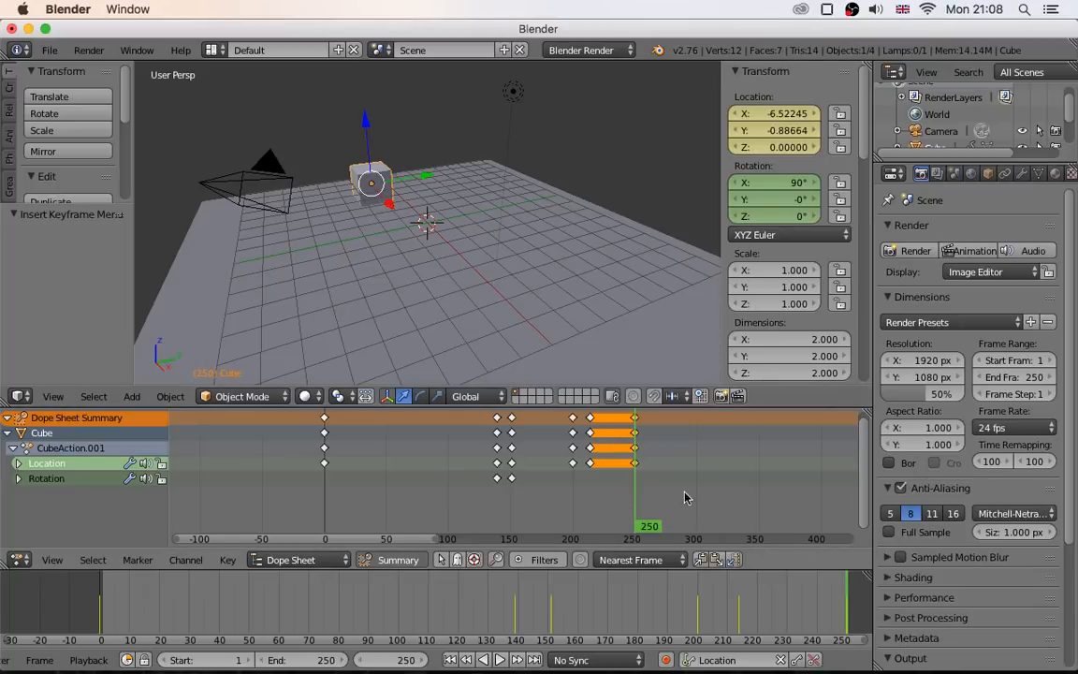
pyautogui.moveTo(652, 532)
pyautogui.mouseDown()
pyautogui.moveTo(582, 527)
pyautogui.moveTo(637, 527)
pyautogui.mouseUp()
pyautogui.hotkey('ctrl', 'z')
pyautogui.hotkey('ctrl', 'z')
# Move the cube about 11.47 units along X and insert a Location keyframe at frame 251.
pyautogui.press('g')
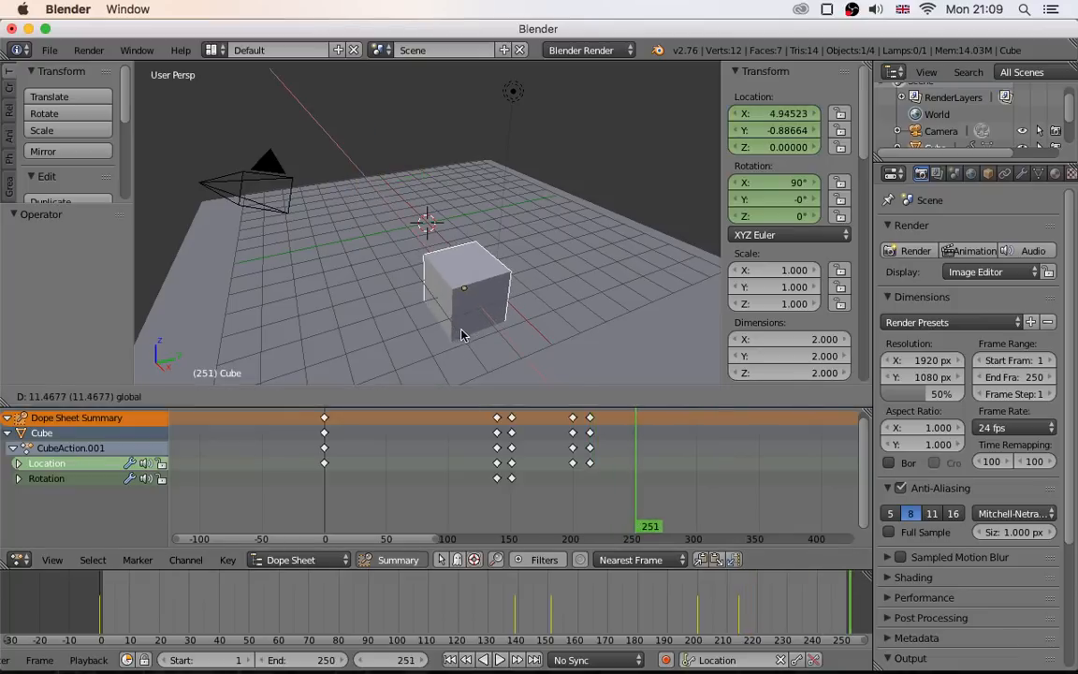
pyautogui.click(465, 334)
pyautogui.press('i')
# Move the cube along Y to about 2.17 and insert a Location keyframe at frame 285.
pyautogui.hotkey('alt', 'a')
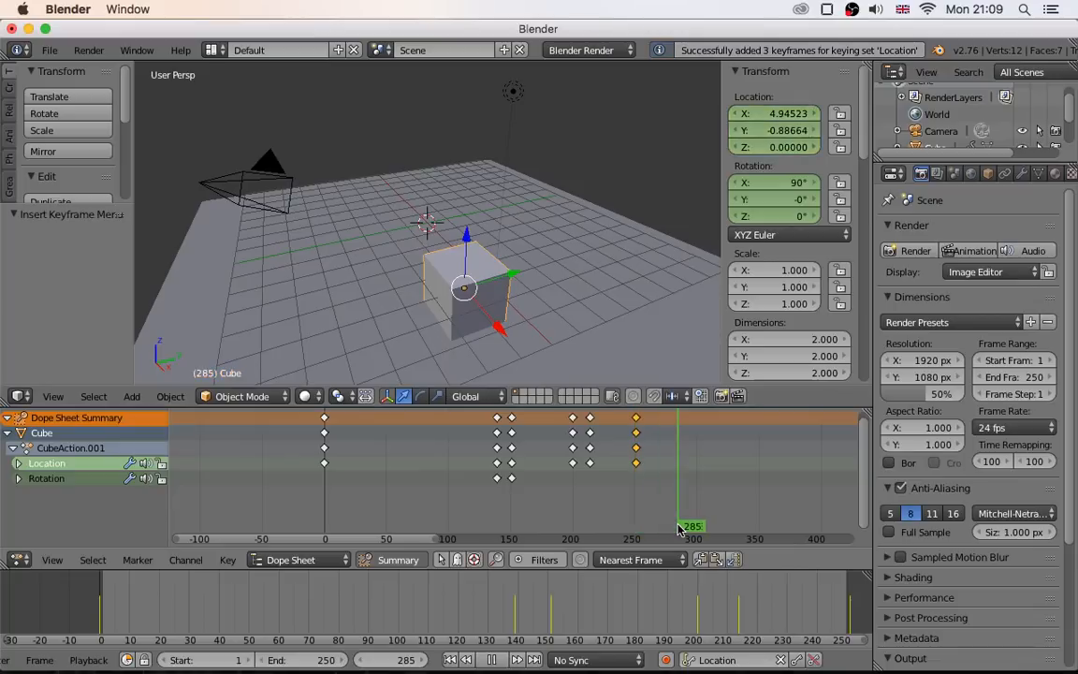
pyautogui.hotkey('alt', 'a')
pyautogui.press('g')
pyautogui.press('y')
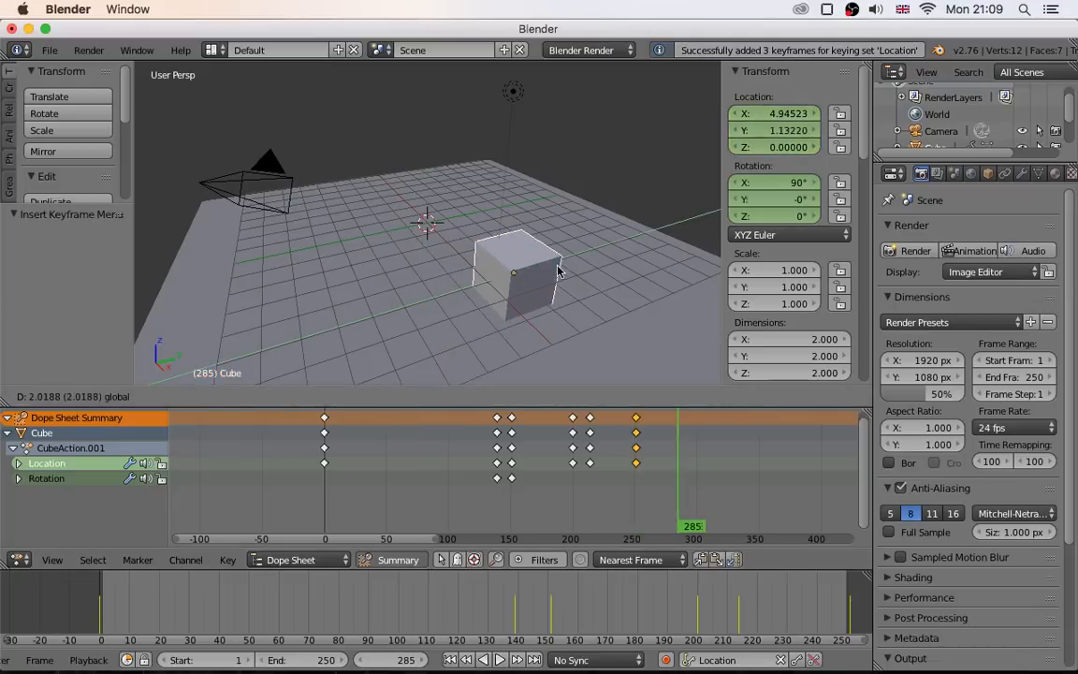
pyautogui.click(576, 253)
pyautogui.press('i')
# Move the cube about -8.58 units along X and insert a Location keyframe at frame 331.
pyautogui.moveTo(698, 535); pyautogui.dragTo(735, 529)
pyautogui.press('g')
pyautogui.press('x')
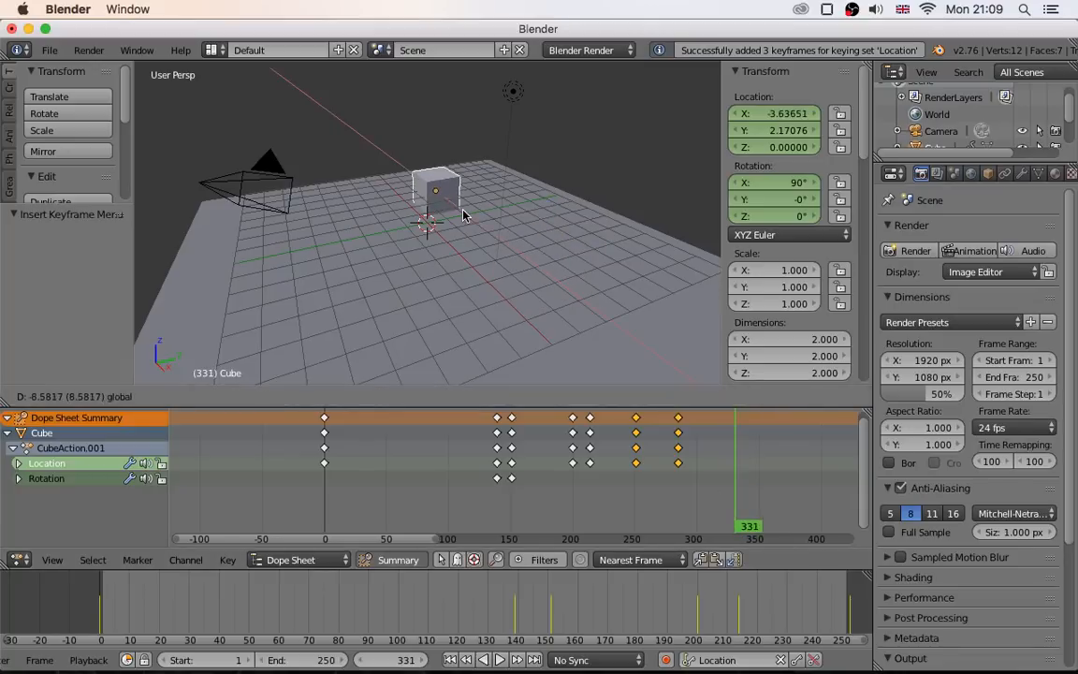
pyautogui.click(511, 220)
pyautogui.press('i')
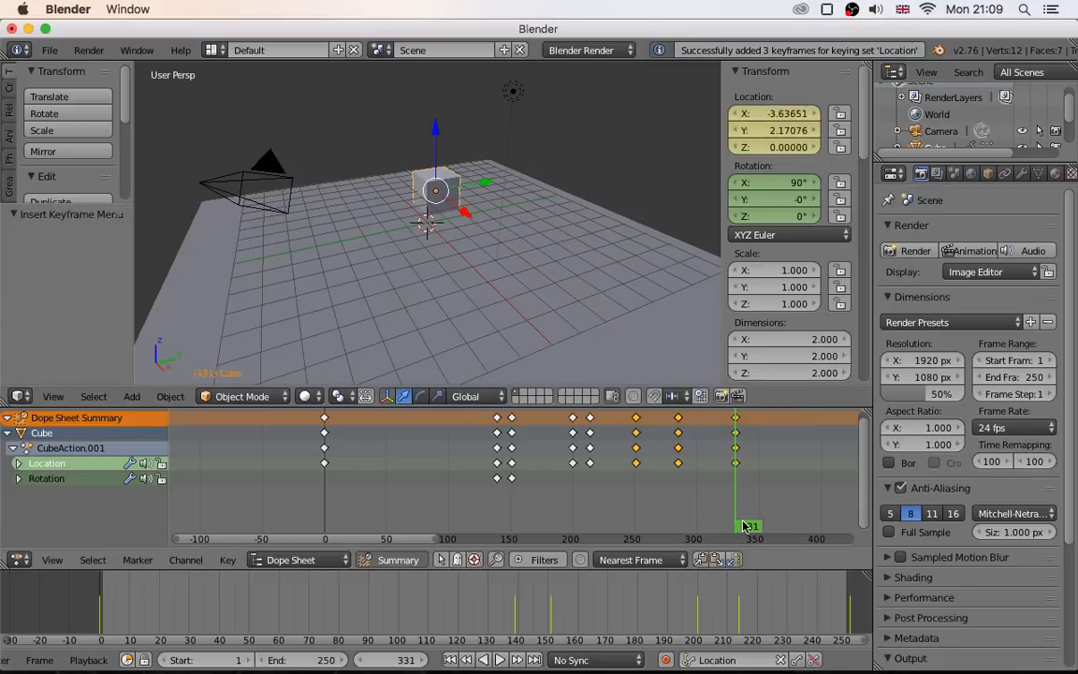
# Play back the cube animation over the existing frame range and stop it.
pyautogui.moveTo(720, 524); pyautogui.dragTo(592, 527)
pyautogui.hotkey('alt', 'a')
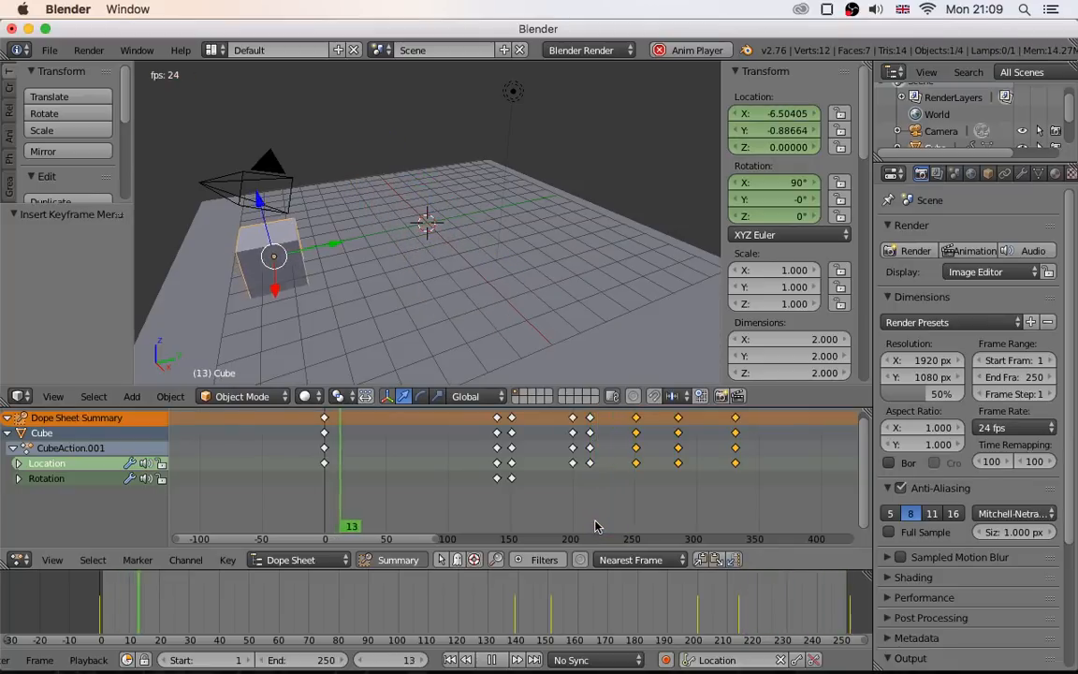
pyautogui.click(694, 487)
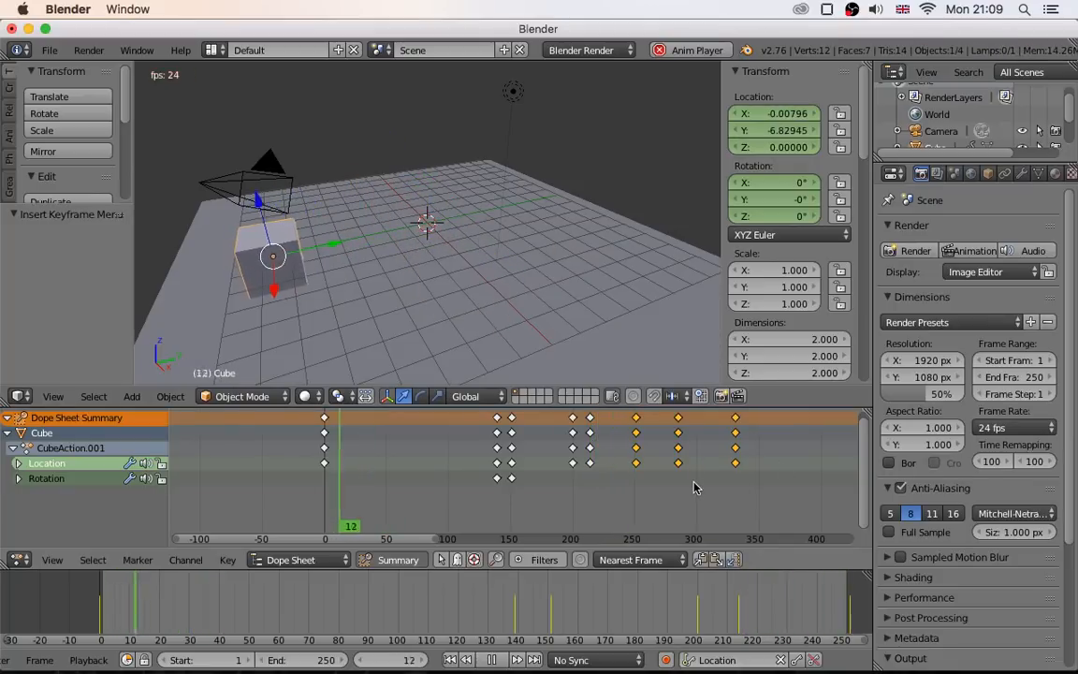
pyautogui.hotkey('alt', 'a')
# Set the animation's end frame to 500 and play the extended animation through to about frame 330.
pyautogui.click(329, 660)
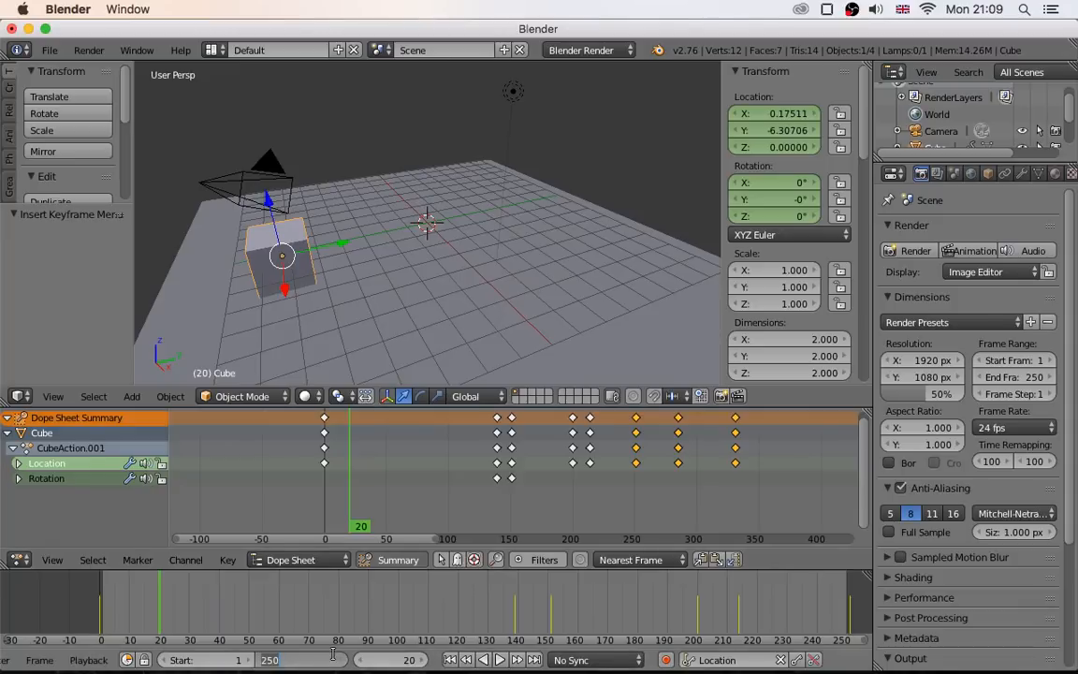
pyautogui.write('5')
pyautogui.press('Return')
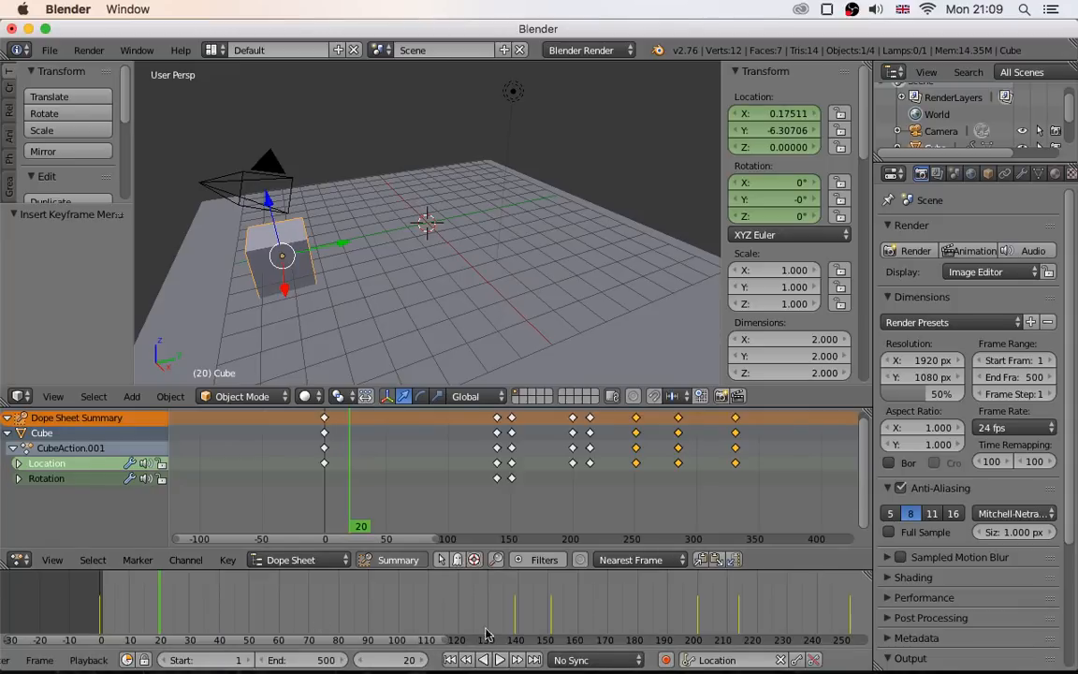
pyautogui.click(607, 501)
pyautogui.hotkey('alt', 'a')
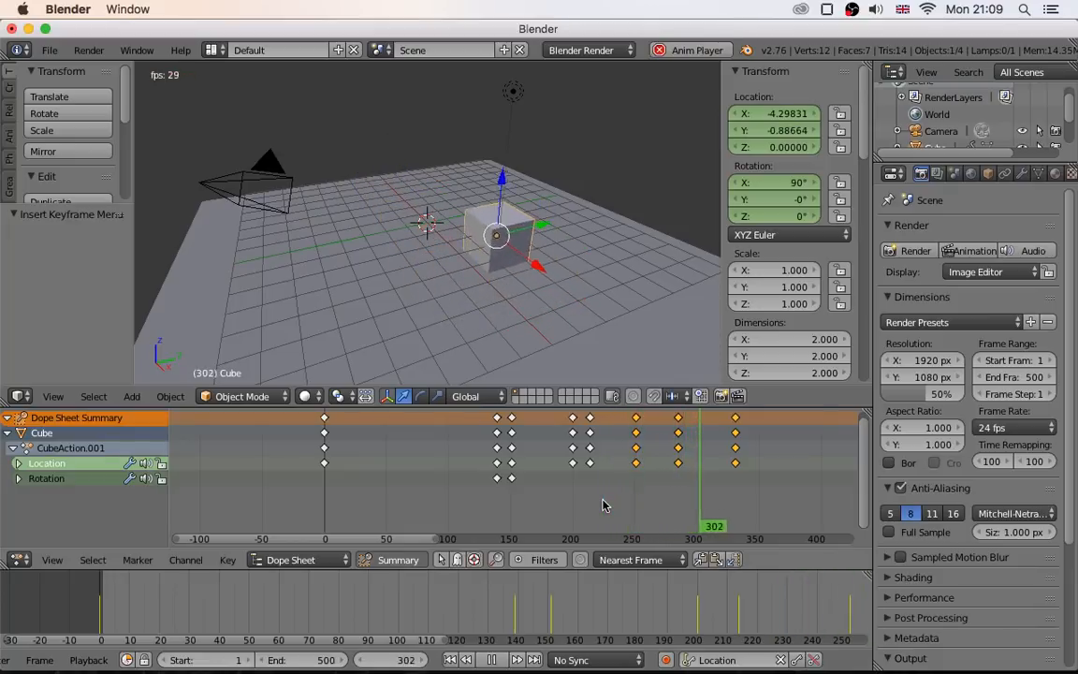
pyautogui.hotkey('alt', 'a')
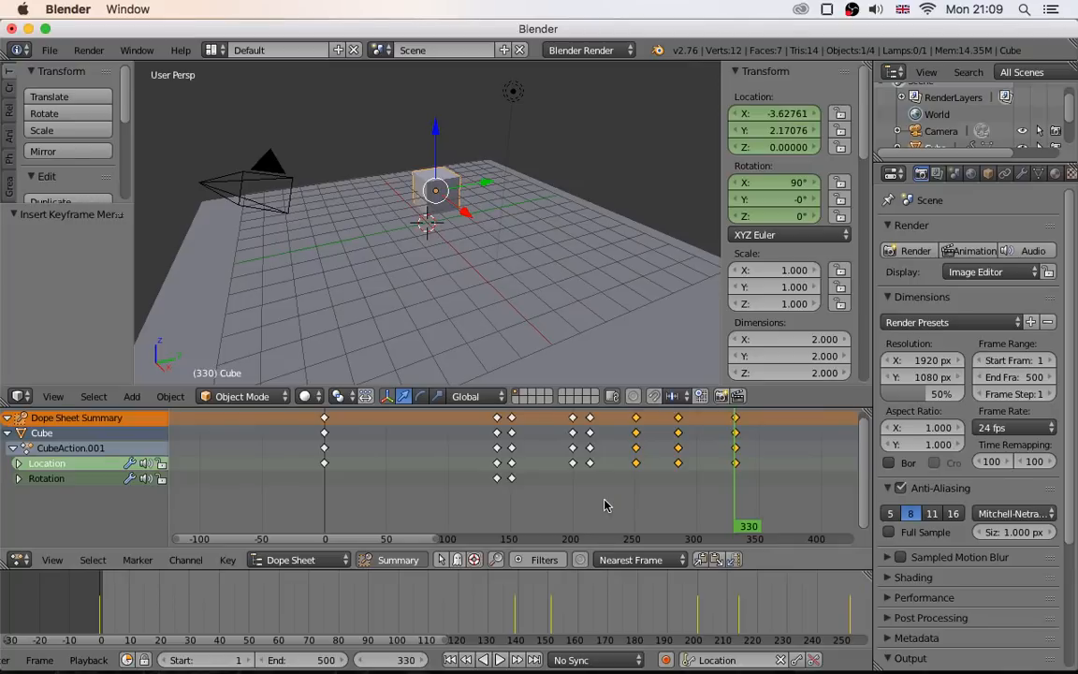
# Clear the active Location keying set and open the list of keyframe types for the cube.
pyautogui.click(779, 662)
pyautogui.press('i')
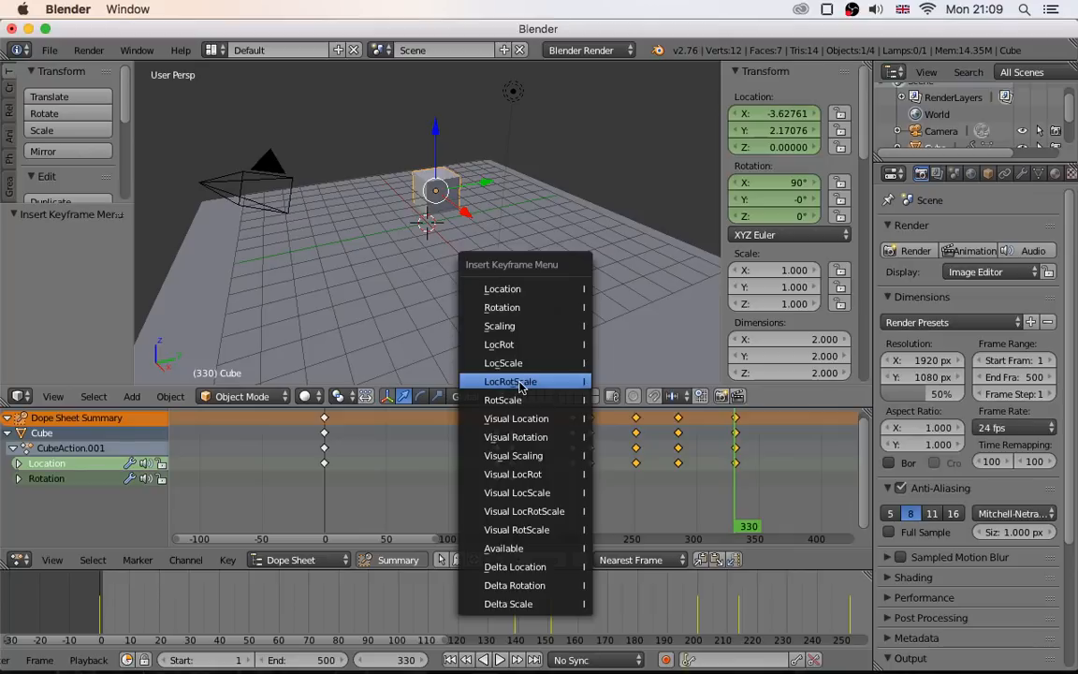
pyautogui.click(493, 382)
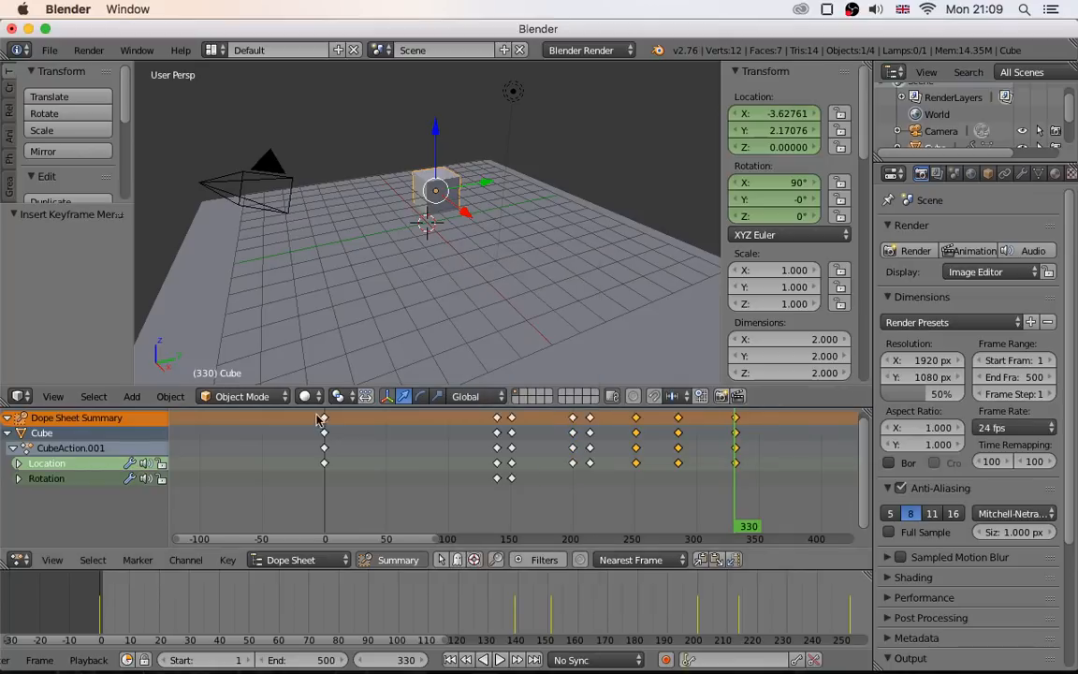
# Enlarge the Dope Sheet area and look through the available keyframe types for the cube.
pyautogui.moveTo(341, 390); pyautogui.dragTo(352, 221)
pyautogui.moveTo(353, 290); pyautogui.dragTo(352, 287)
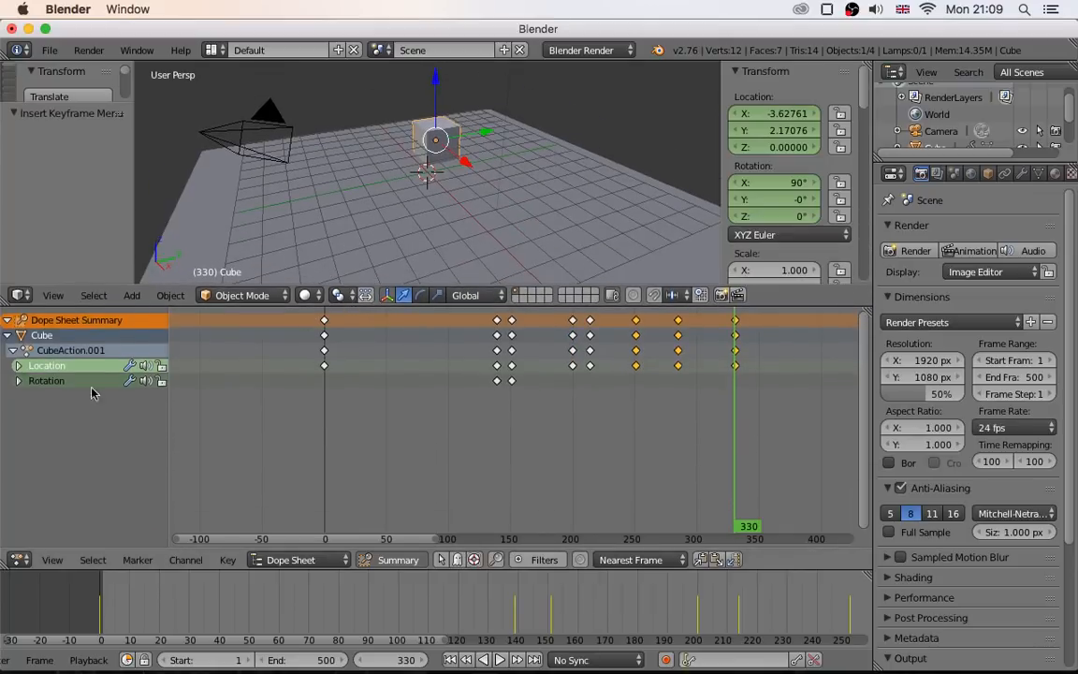
pyautogui.press('i')
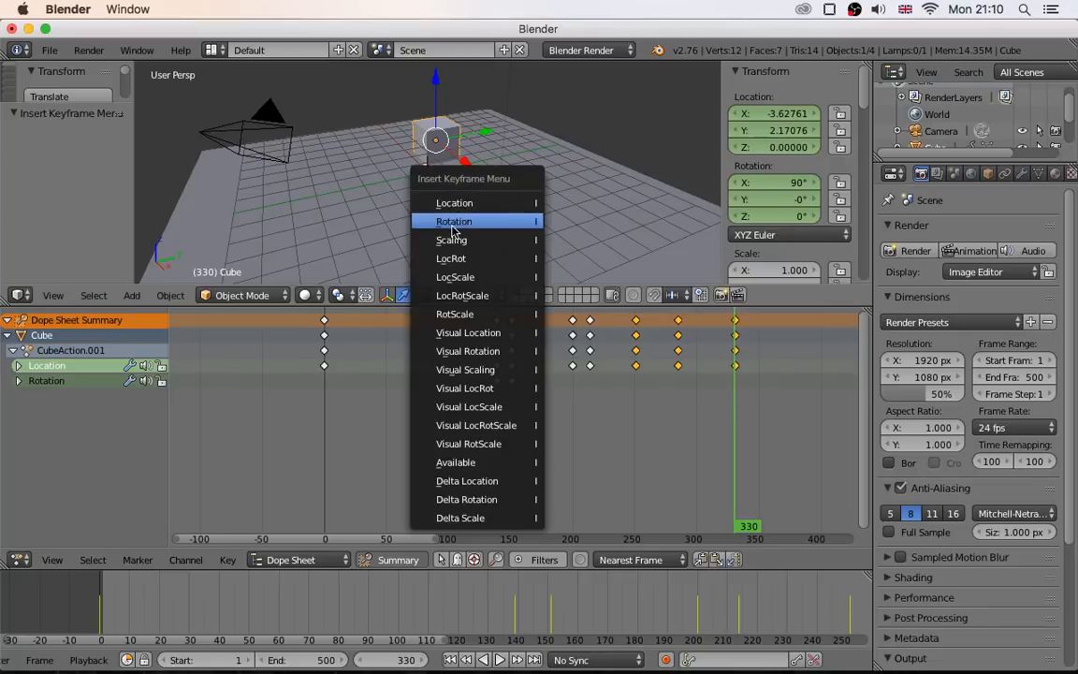
pyautogui.click(462, 297)
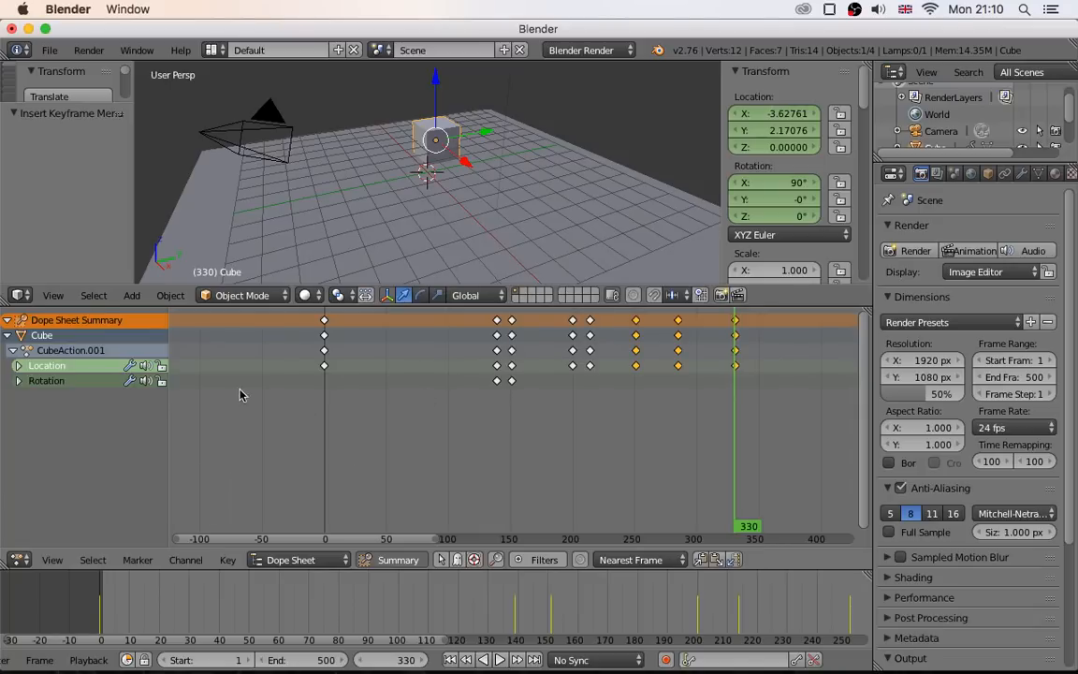
pyautogui.moveTo(262, 306); pyautogui.dragTo(261, 319)
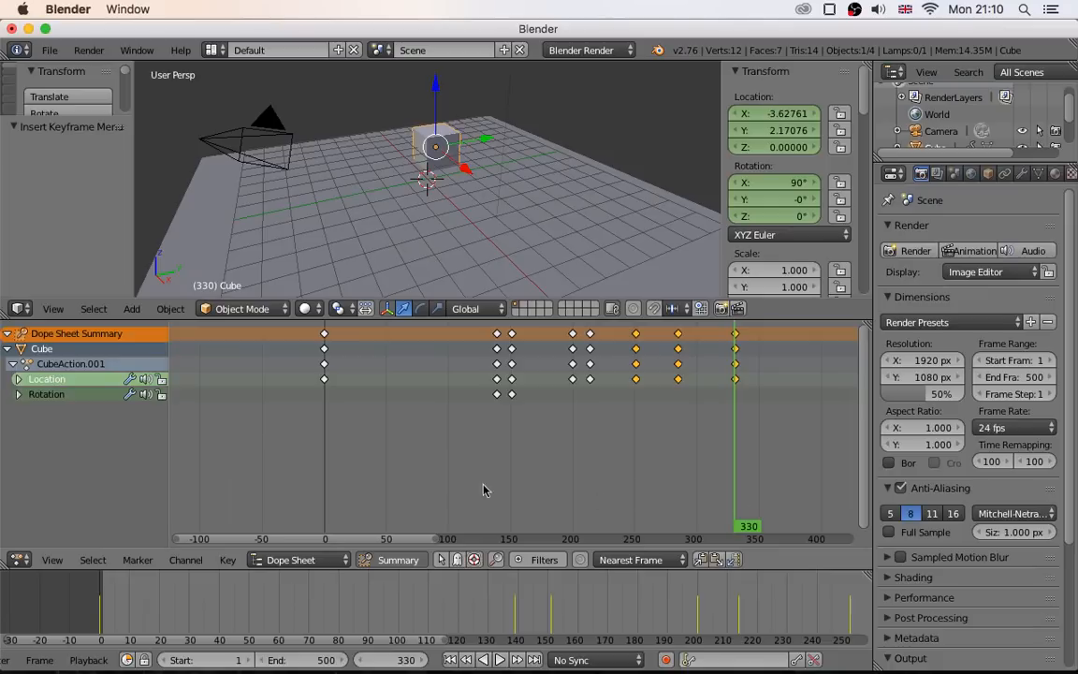
# Go to frame 0 and delete all of the cube's keyframes in the Dope Sheet.
pyautogui.click(328, 488)
pyautogui.click(325, 490)
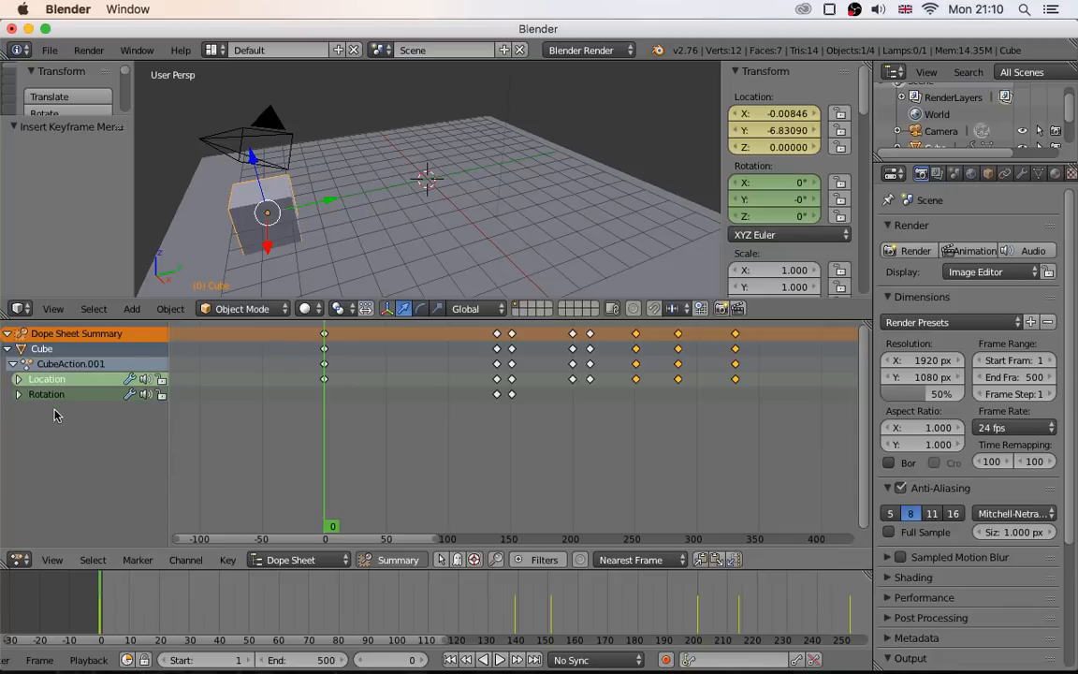
pyautogui.press('a')
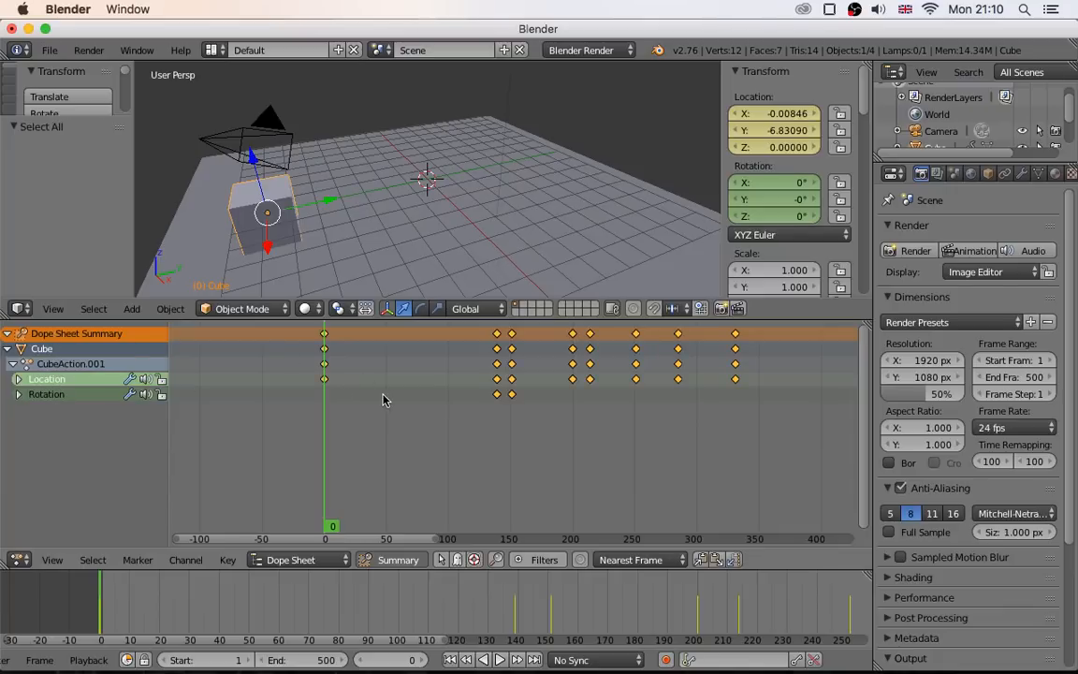
pyautogui.press('x')
pyautogui.click(373, 399)
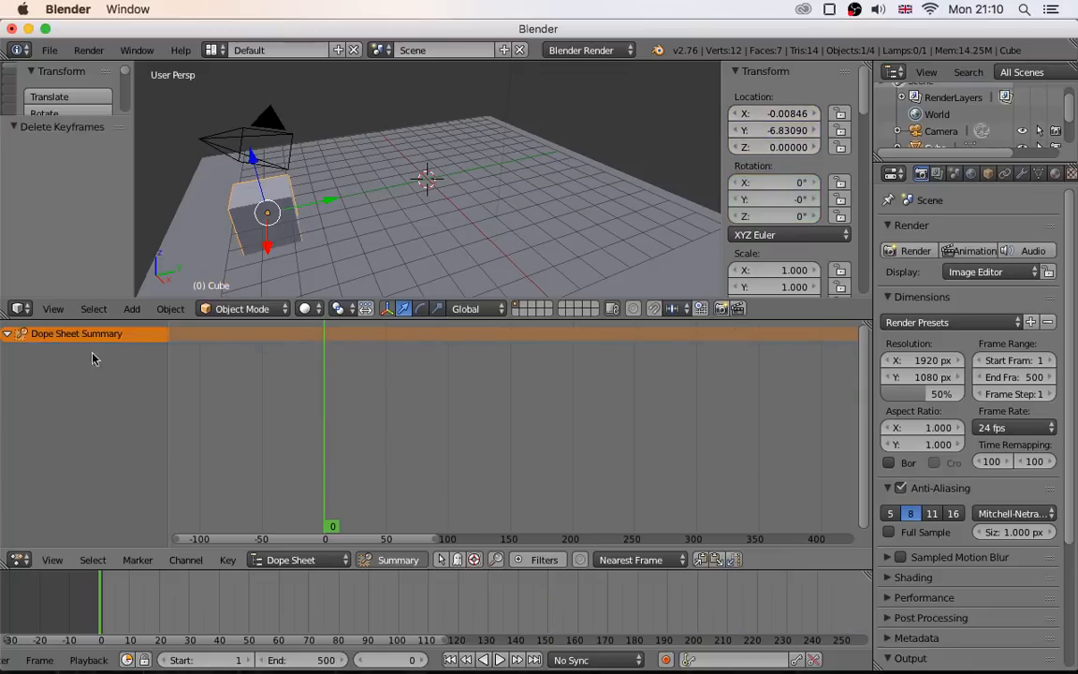
# Insert a Location keyframe for the cube at frame 0 and expand its Dope Sheet channels down to X, Y and Z Location.
pyautogui.press('i')
pyautogui.click(285, 212)
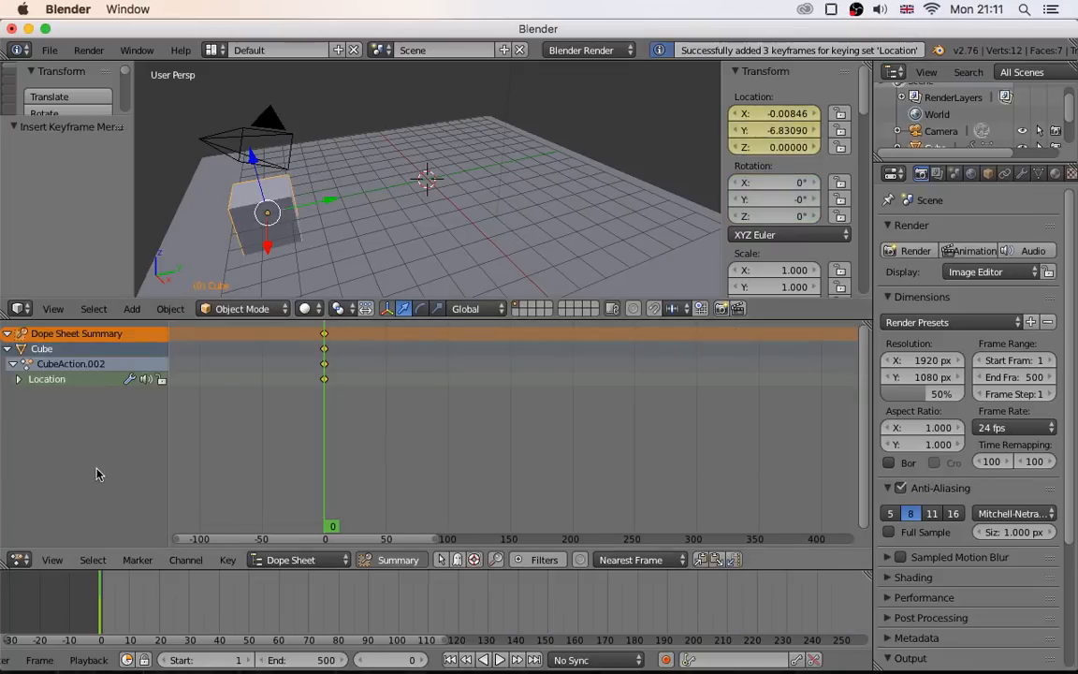
pyautogui.click(8, 348)
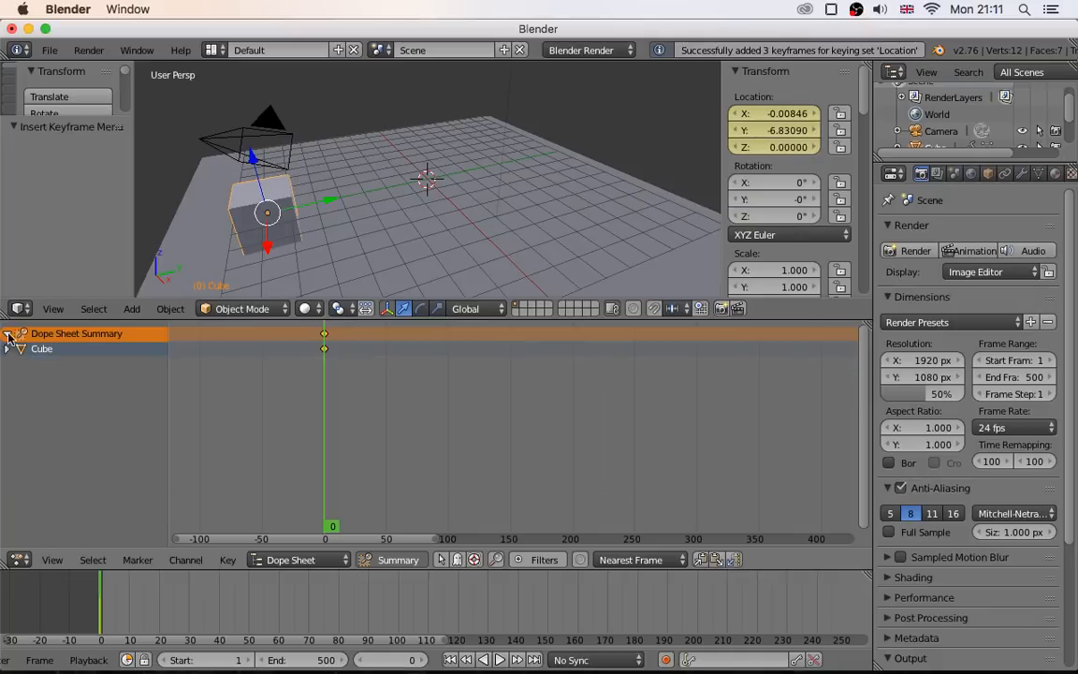
pyautogui.click(7, 333)
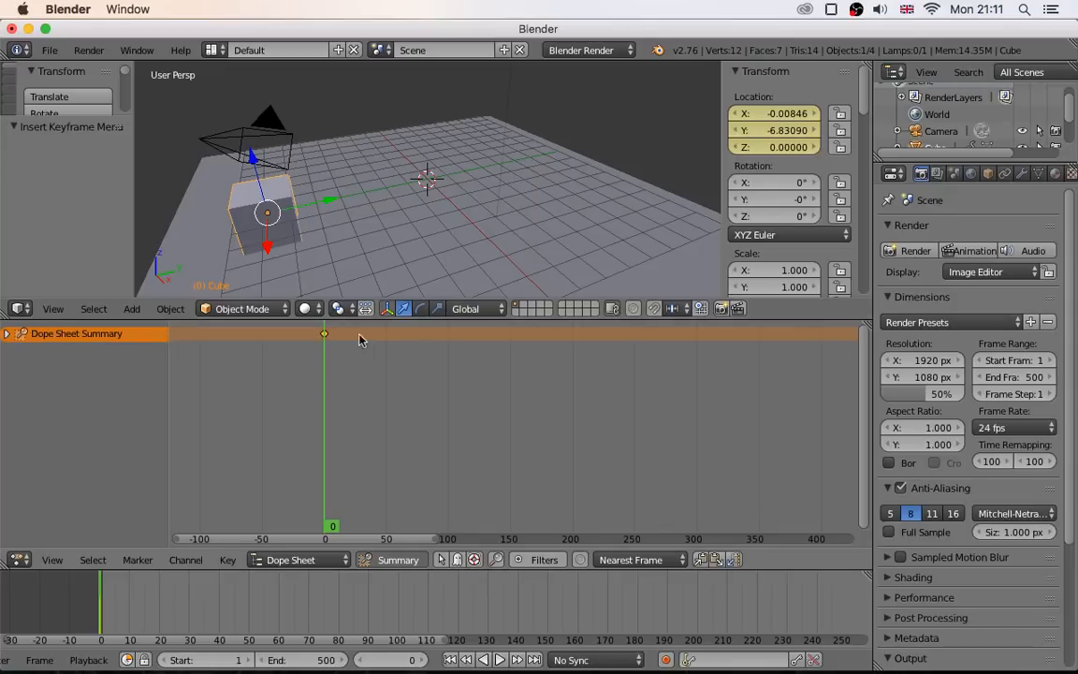
pyautogui.click(7, 333)
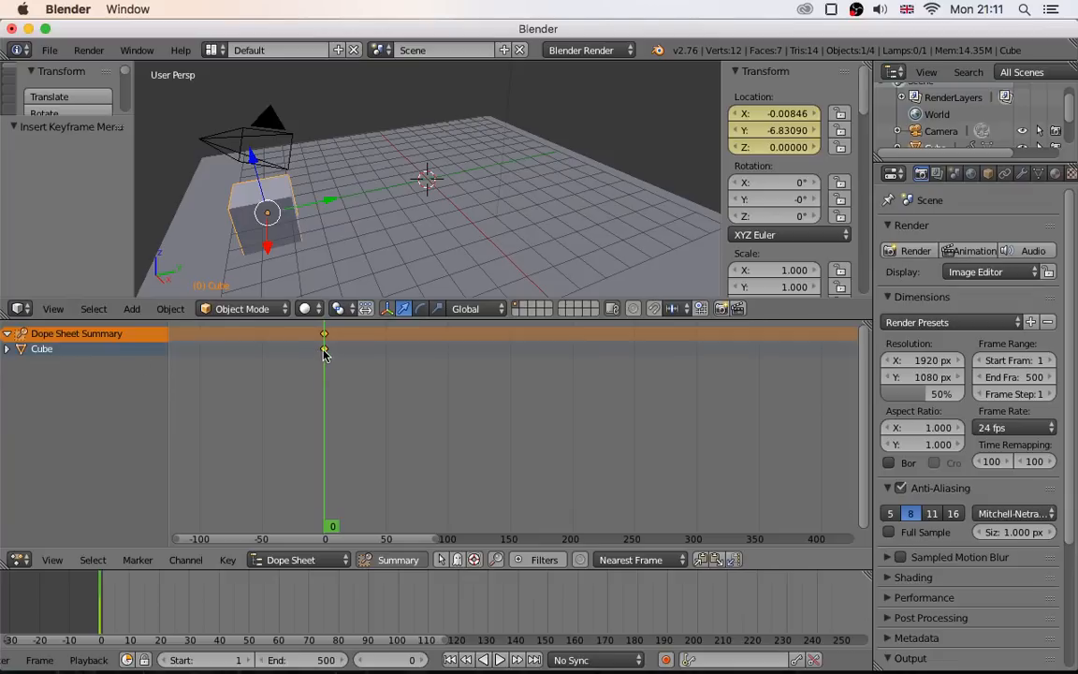
pyautogui.click(7, 349)
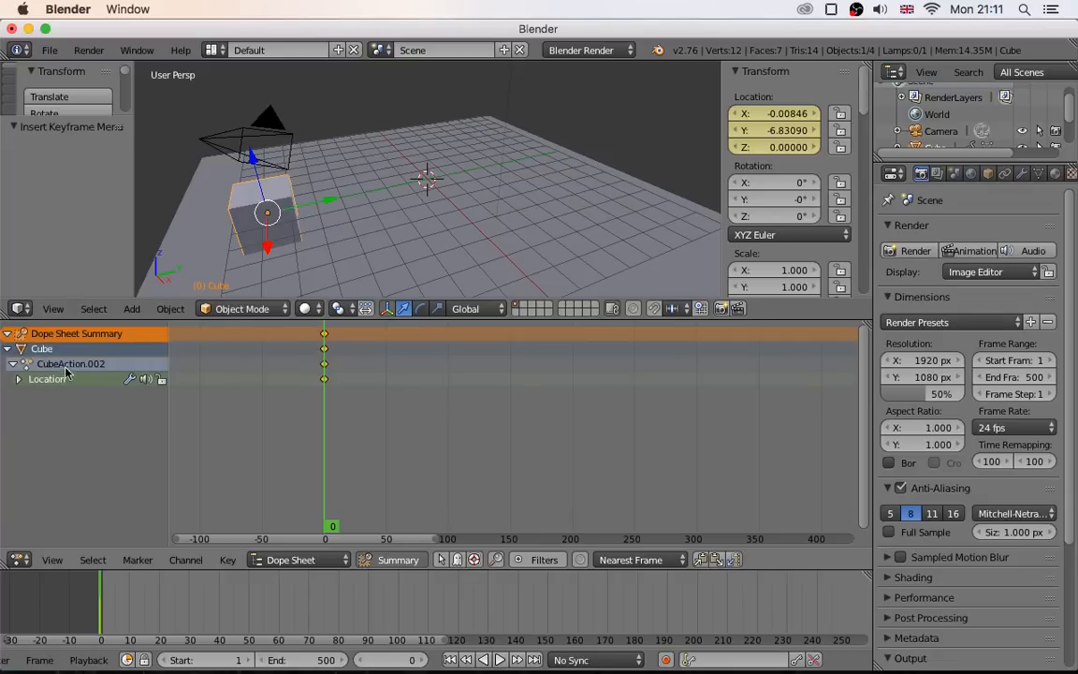
pyautogui.click(19, 379)
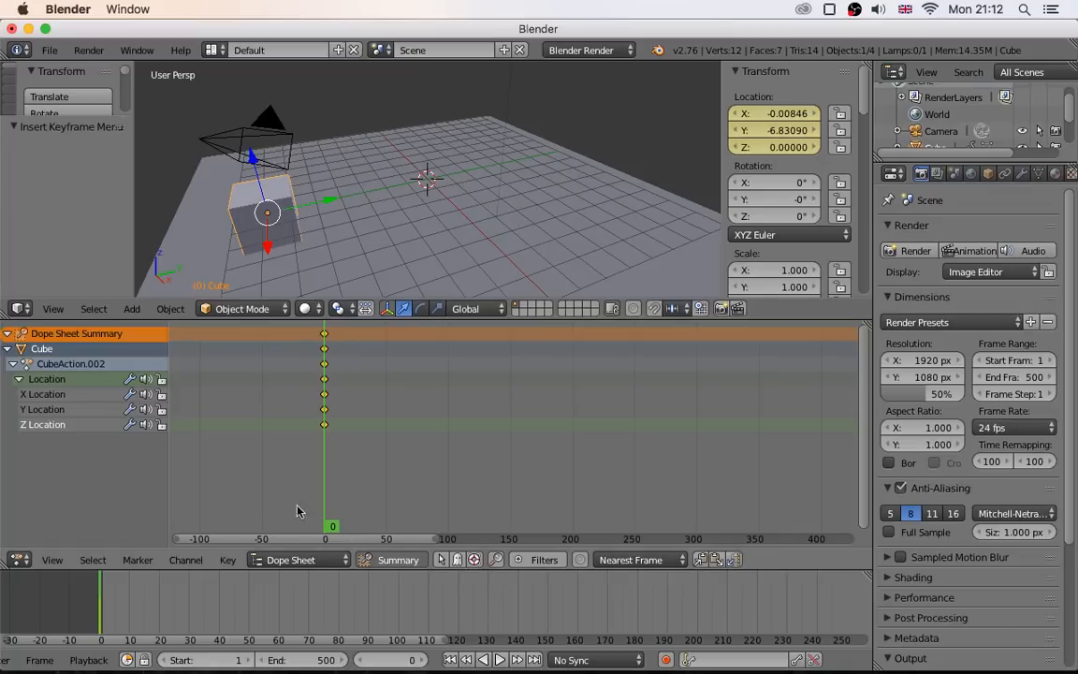
# Move the cube along Y to about 4.95 at frame 50 and insert a Location keyframe.
pyautogui.hotkey('alt', 'a')
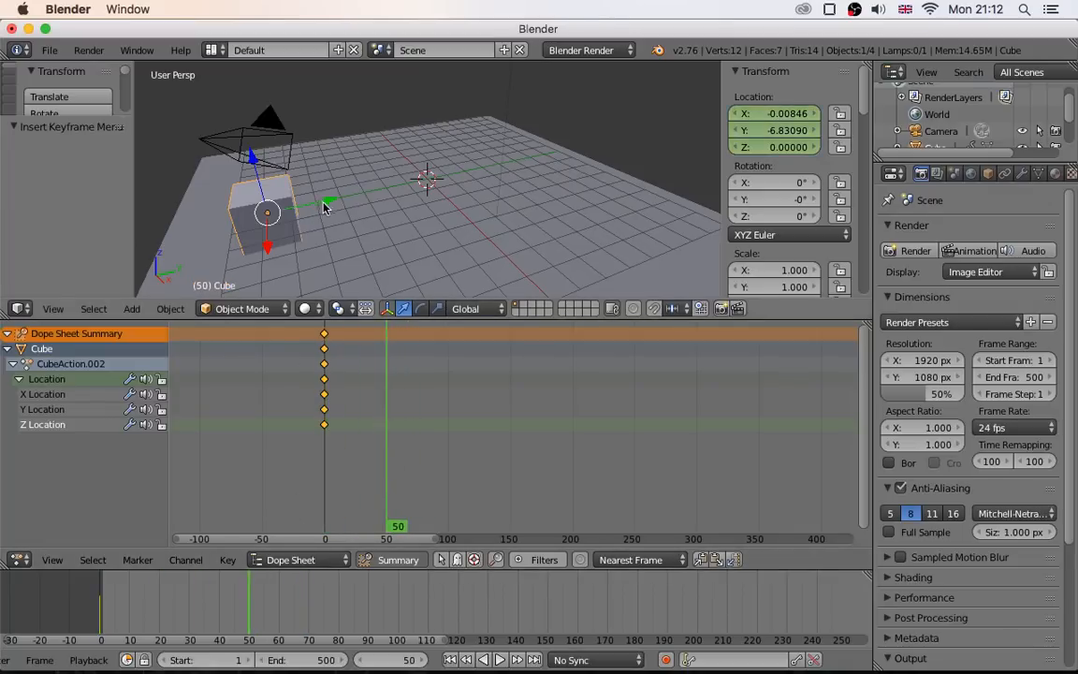
pyautogui.moveTo(328, 202); pyautogui.dragTo(574, 192)
pyautogui.press('i')
pyautogui.click(505, 204)
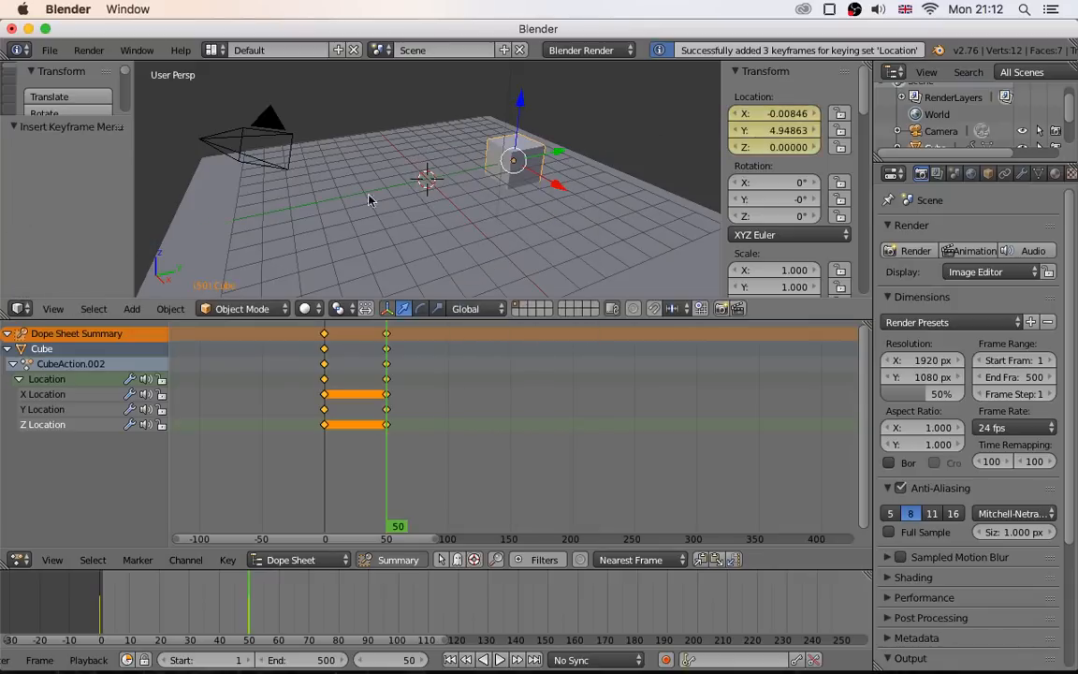
# Add an Ico Sphere, move it along X to about -6.95 and insert a Location keyframe at frame 0.
pyautogui.hotkey('shift', 'a')
pyautogui.moveTo(434, 209)
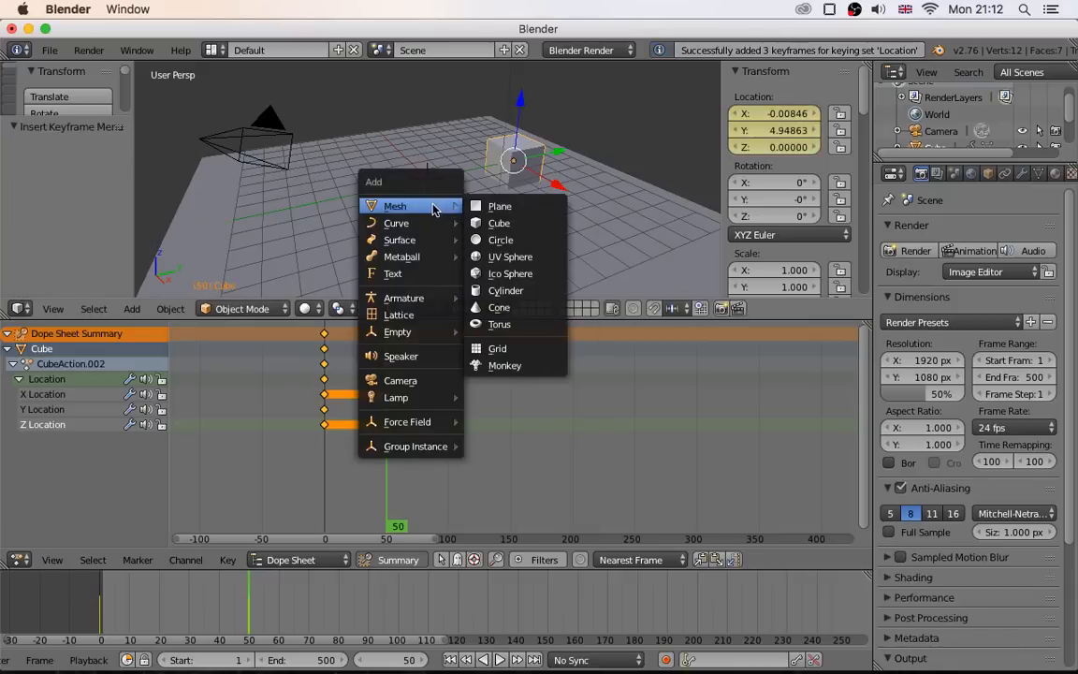
pyautogui.click(510, 273)
pyautogui.moveTo(455, 205); pyautogui.dragTo(403, 155)
pyautogui.moveTo(401, 531); pyautogui.dragTo(308, 533)
pyautogui.press('i')
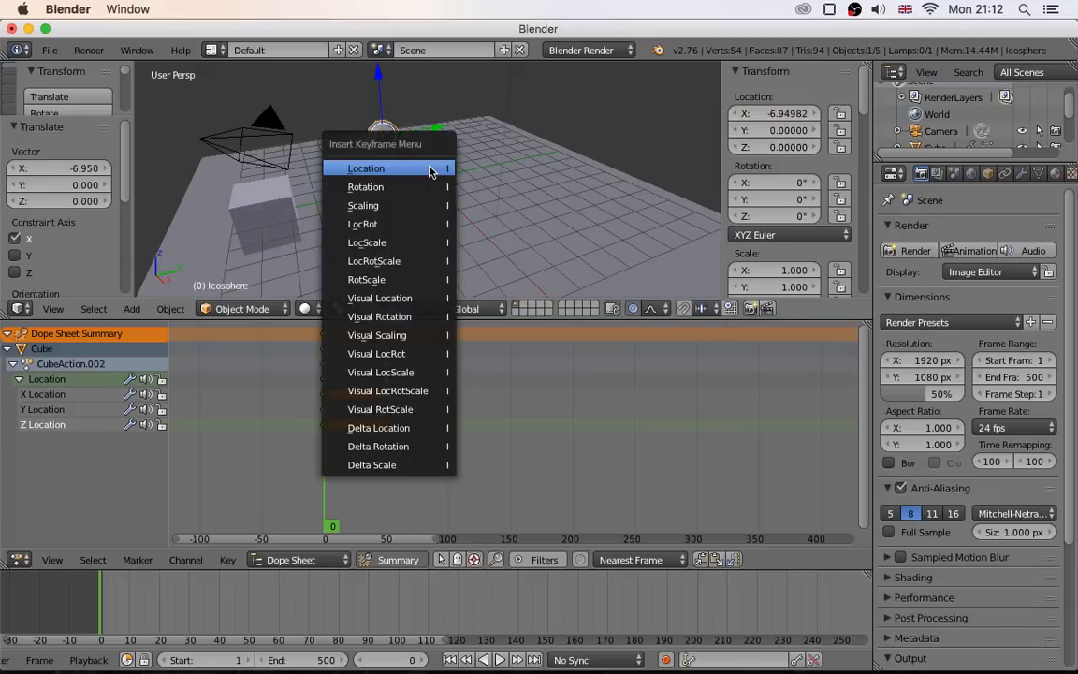
pyautogui.click(426, 169)
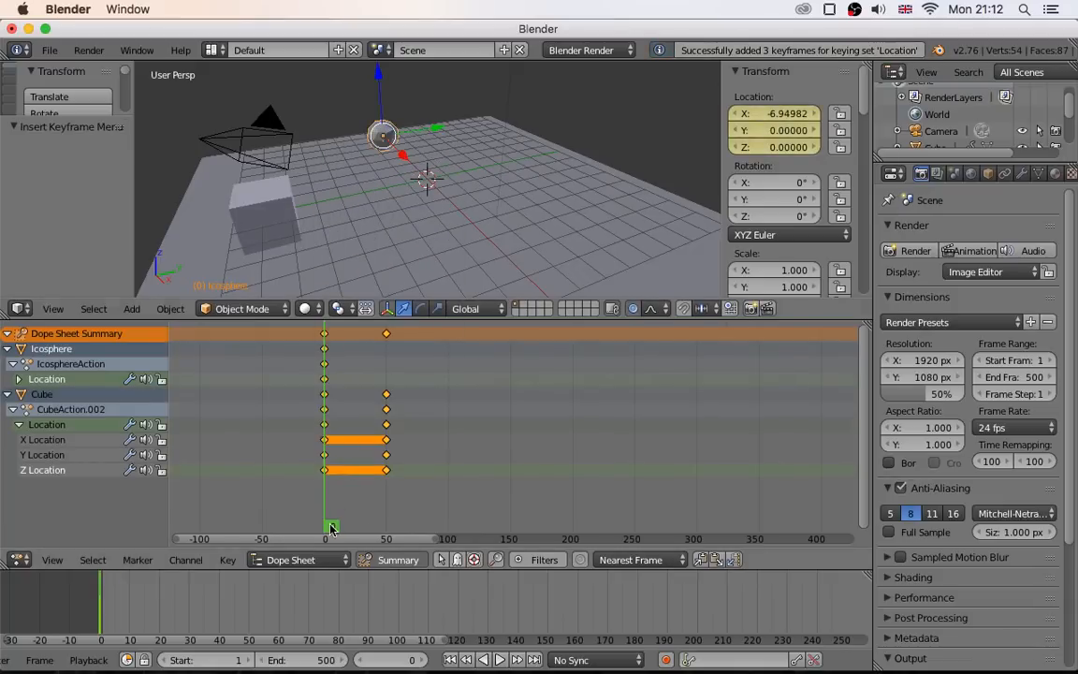
# Move the Ico Sphere about 13.25 units along X at frame 52 and insert a Location keyframe.
pyautogui.moveTo(332, 524); pyautogui.dragTo(387, 527)
pyautogui.hotkey('alt', 'a')
pyautogui.hotkey('alt', 'a')
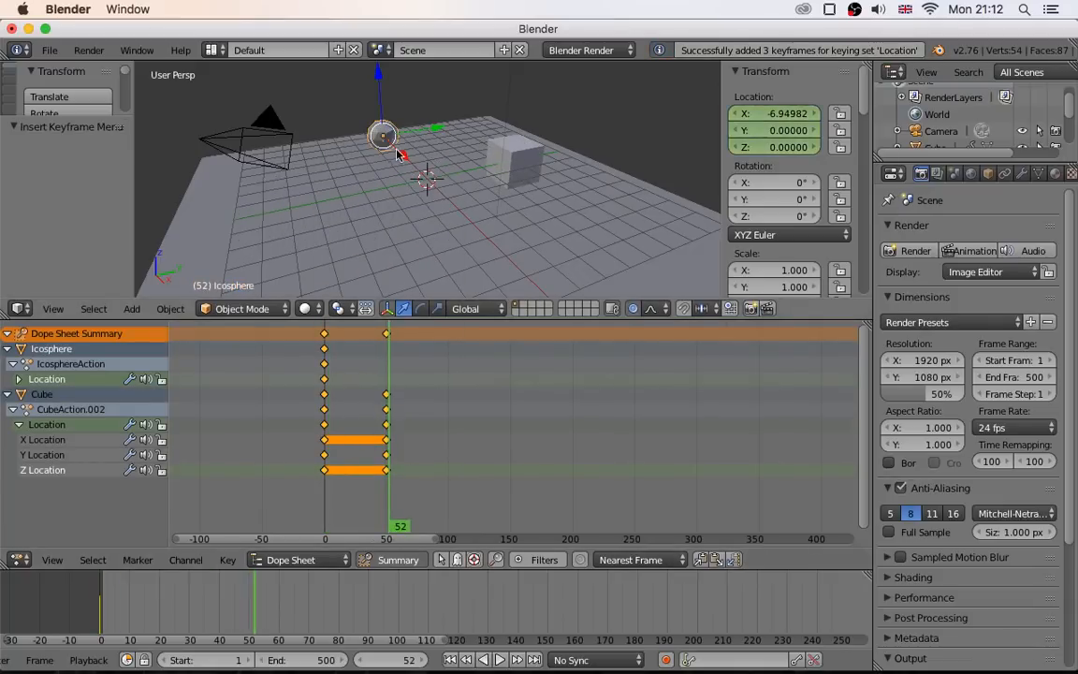
pyautogui.press('g')
pyautogui.press('x')
pyautogui.click(495, 86)
pyautogui.press('i')
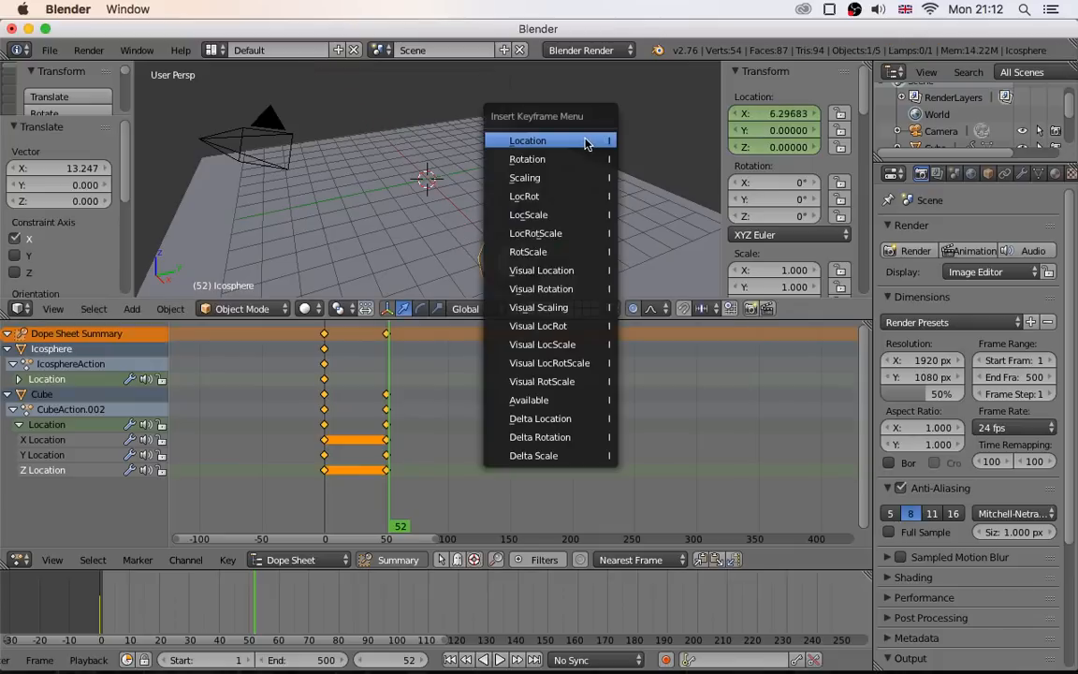
pyautogui.click(580, 141)
# Scrub to frame 32, then leave the Icosphere's Dope Sheet channels collapsed and the Cube's channels expanded.
pyautogui.moveTo(400, 517); pyautogui.dragTo(372, 521)
pyautogui.click(8, 348)
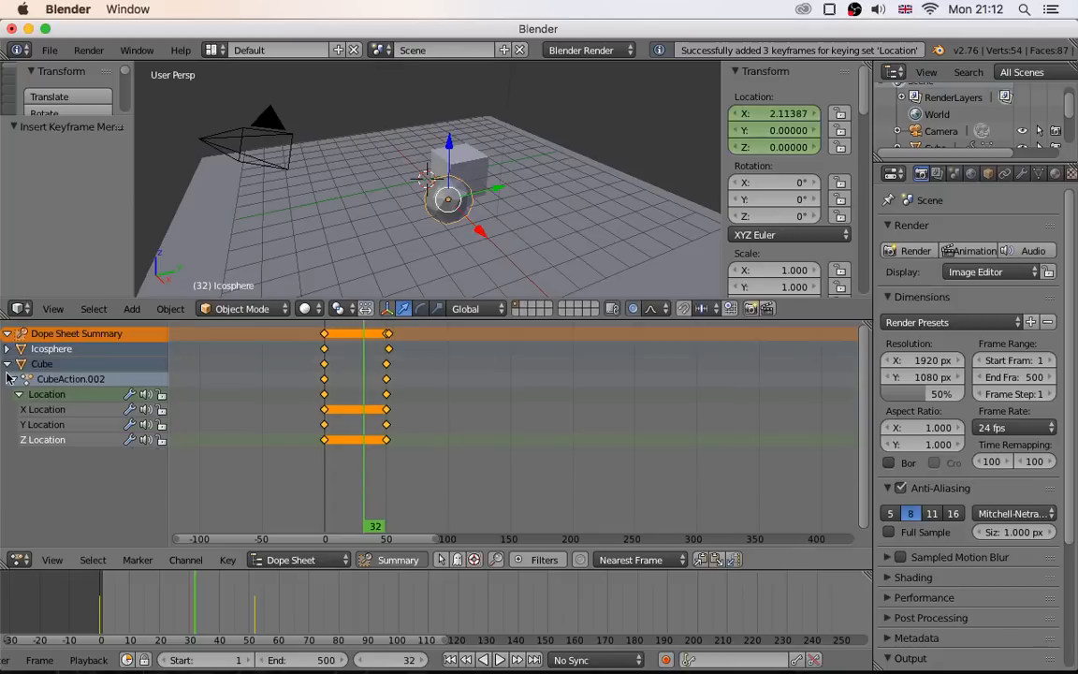
pyautogui.click(8, 363)
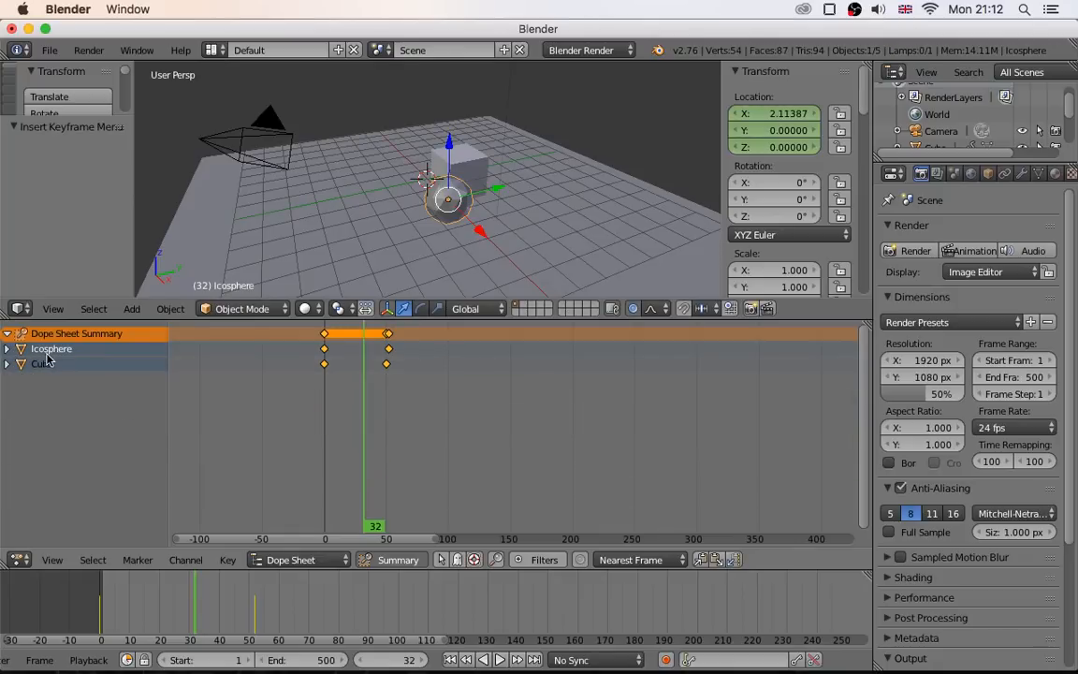
pyautogui.click(8, 348)
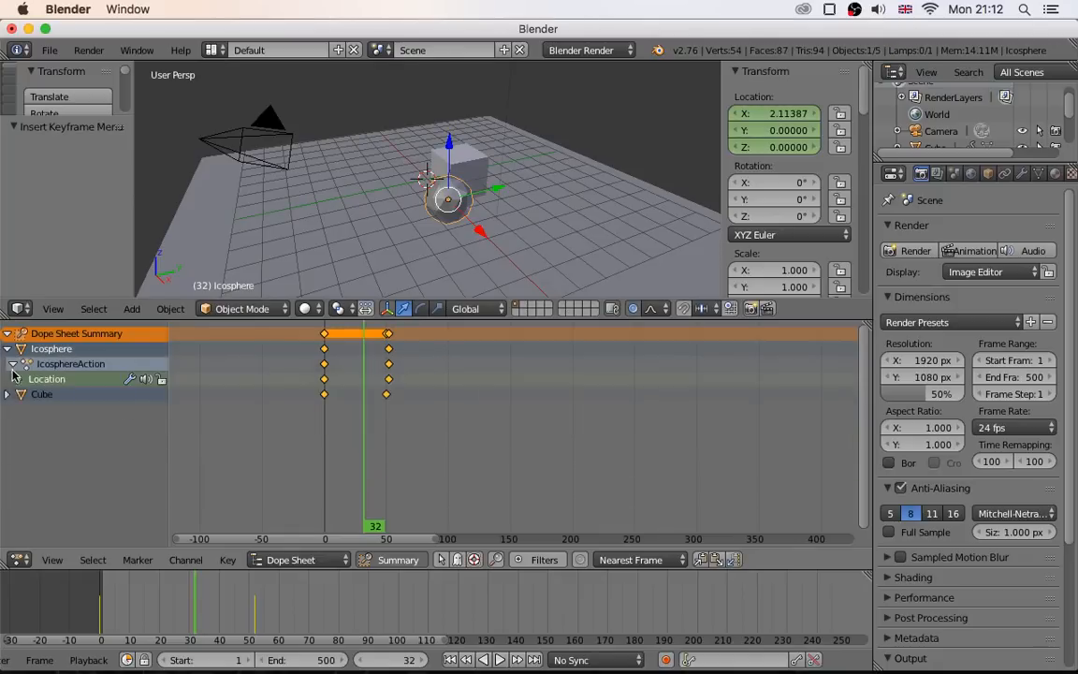
pyautogui.click(9, 393)
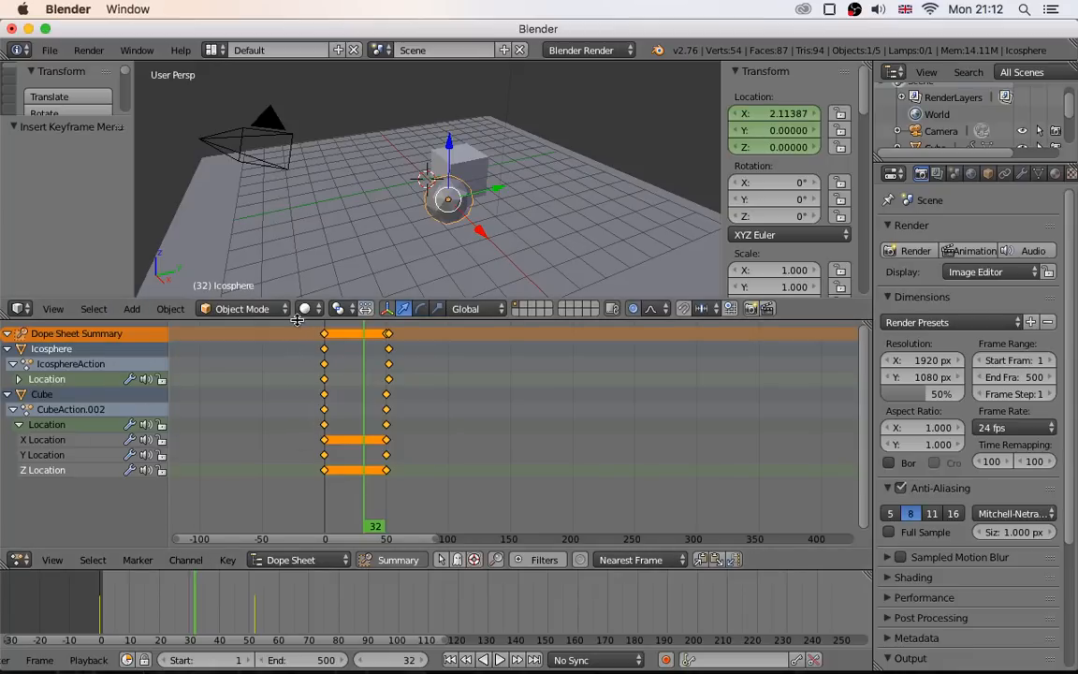
pyautogui.click(8, 349)
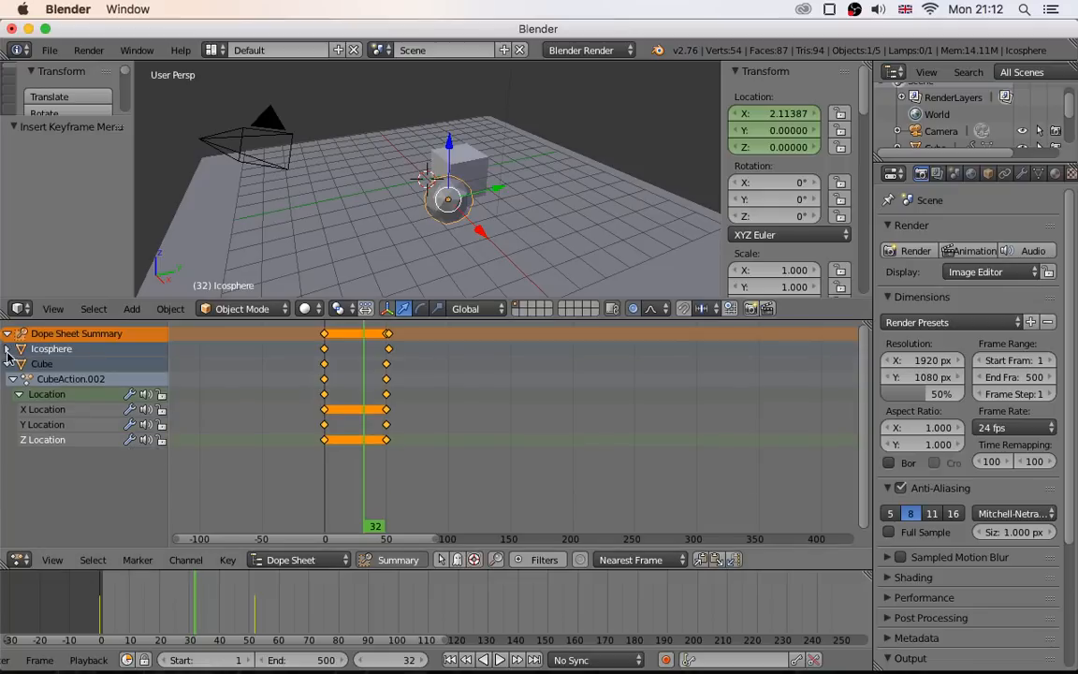
pyautogui.click(8, 364)
pyautogui.click(8, 364)
# Limit the Dope Sheet to channels of selected objects, then show the channels of all objects again.
pyautogui.click(441, 561)
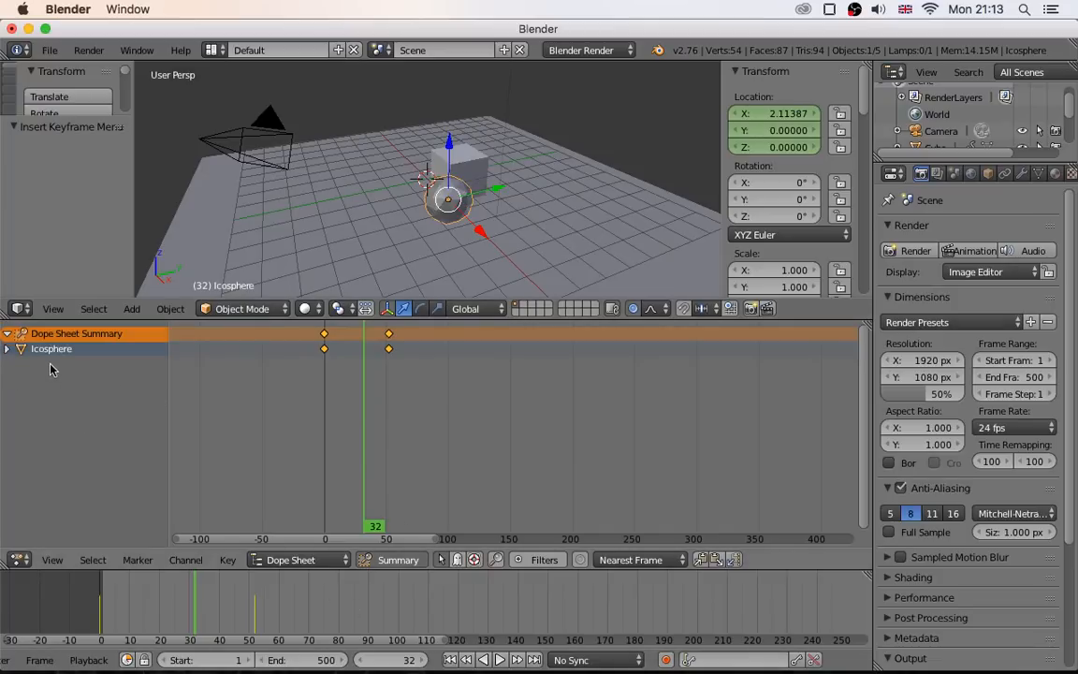
pyautogui.click(443, 560)
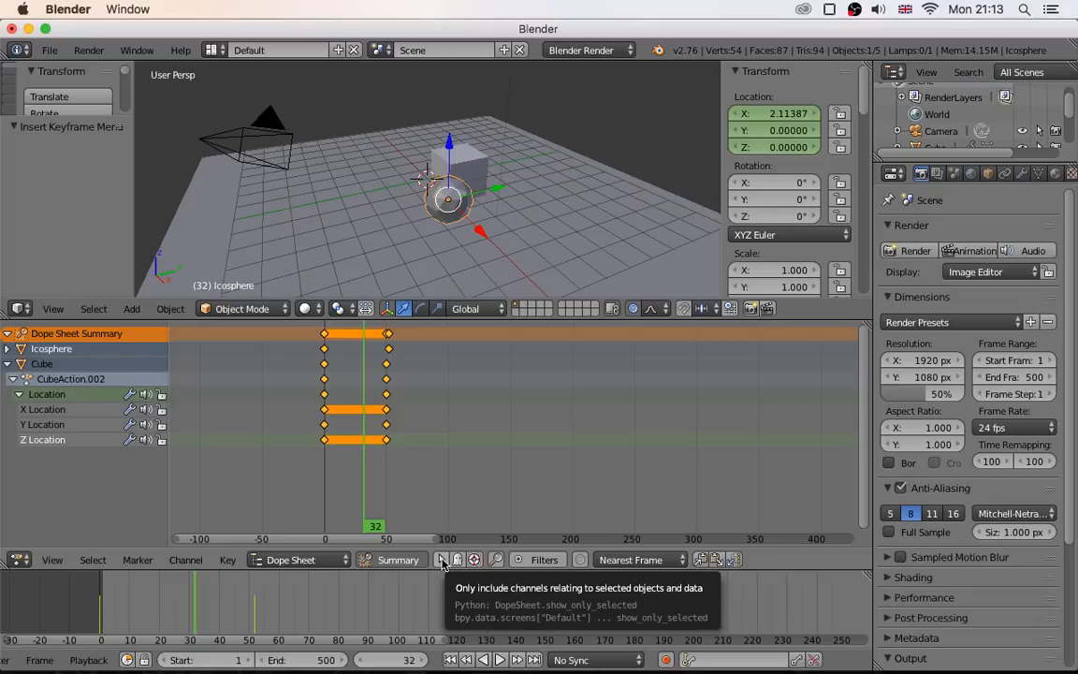
pyautogui.click(326, 559)
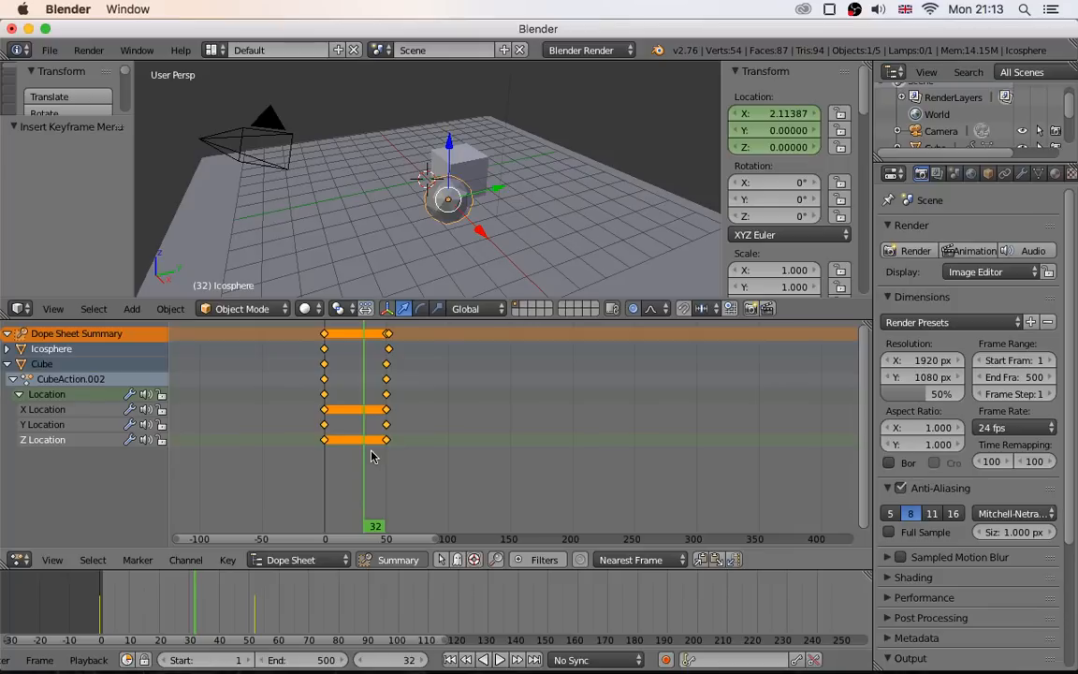
pyautogui.scroll(3, 417, 471)
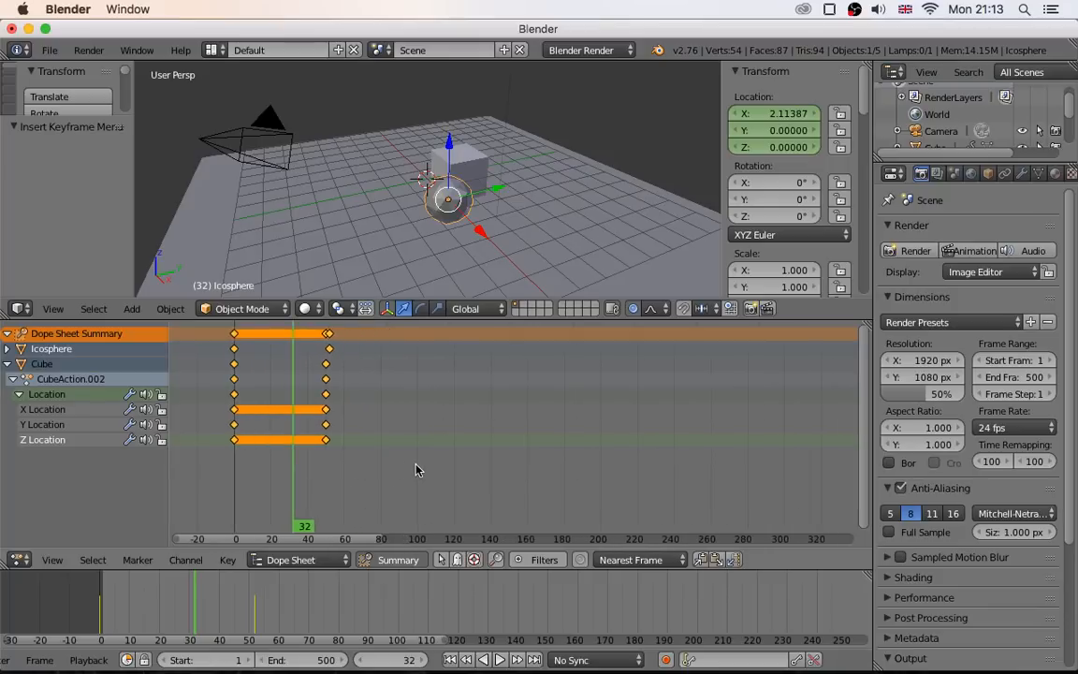
pyautogui.moveTo(416, 468); pyautogui.dragTo(494, 467, button='middle')
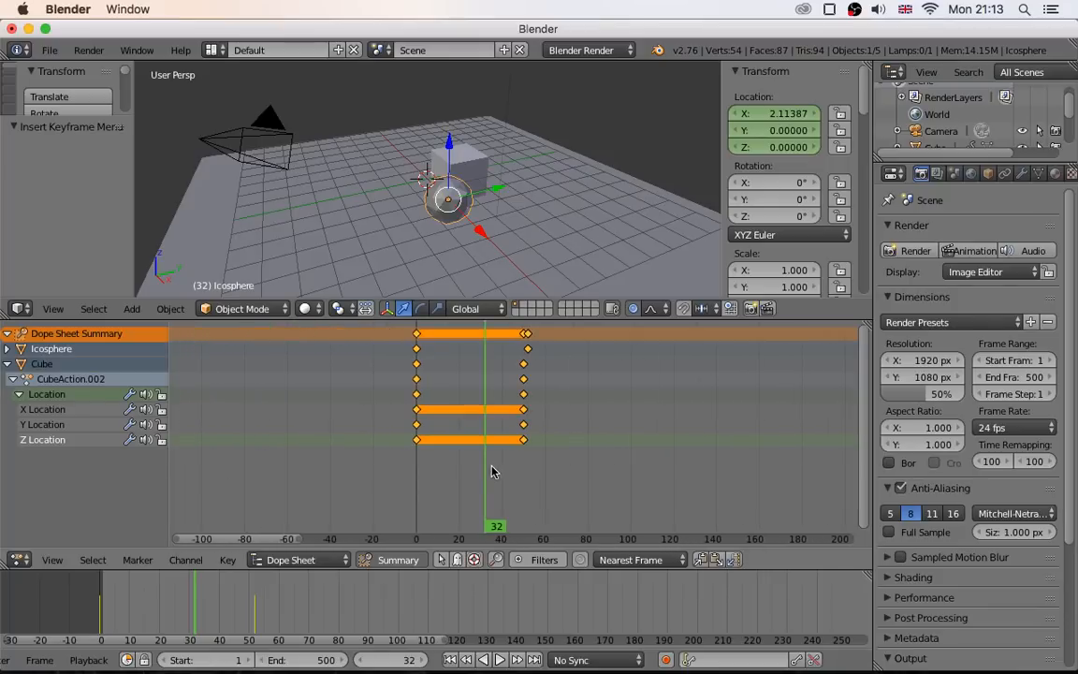
pyautogui.moveTo(593, 672)
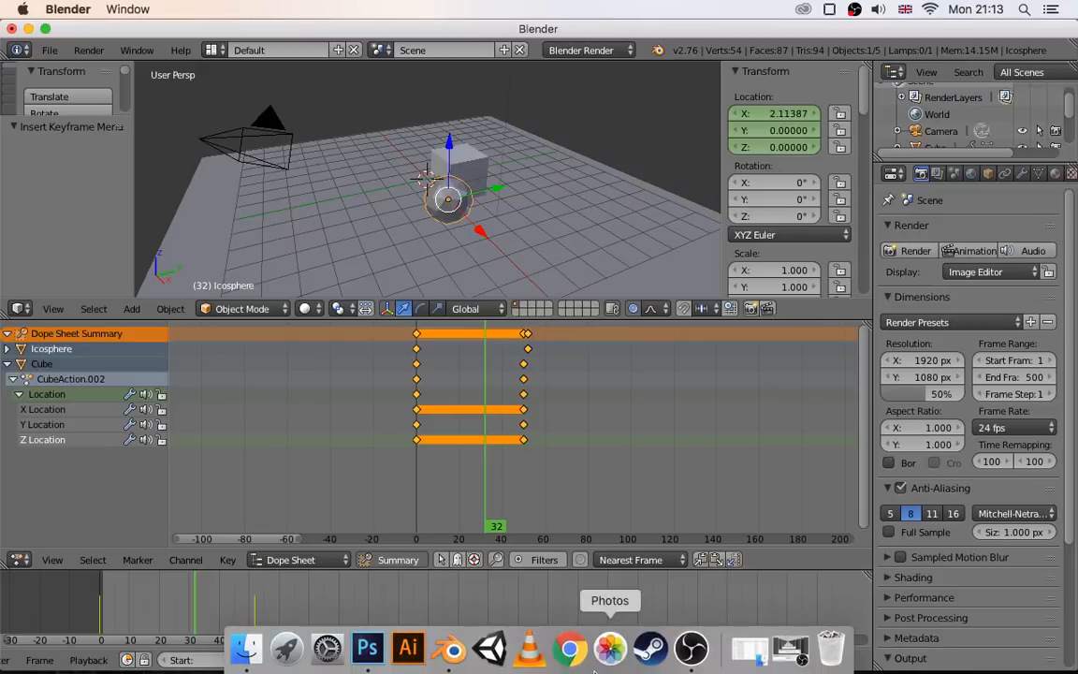
pyautogui.click(693, 653)
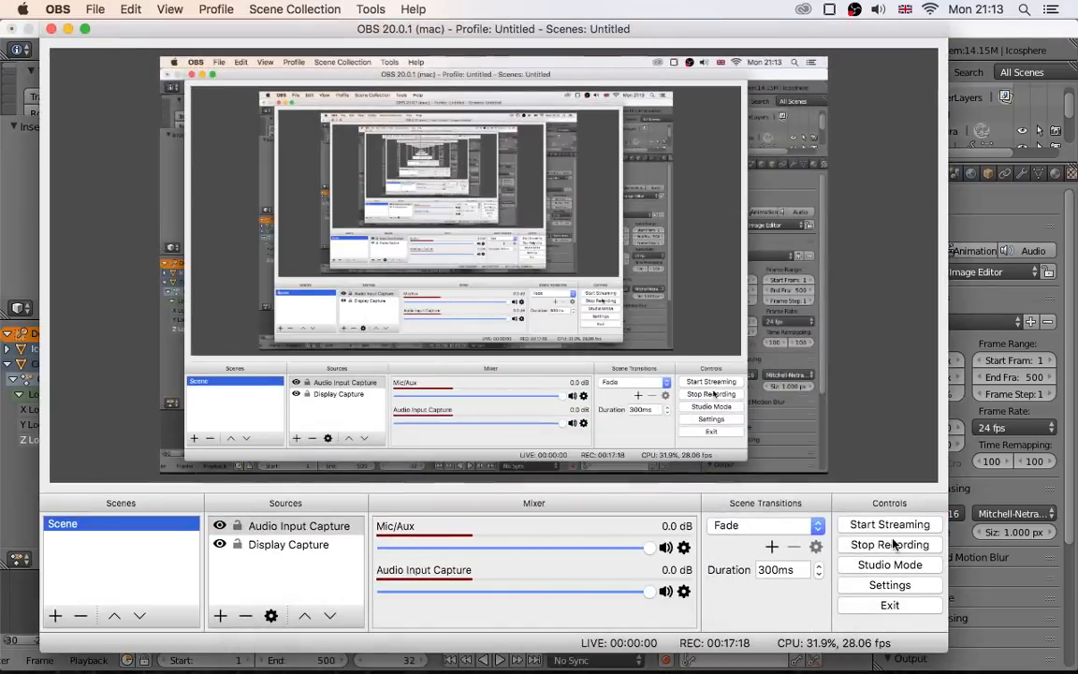